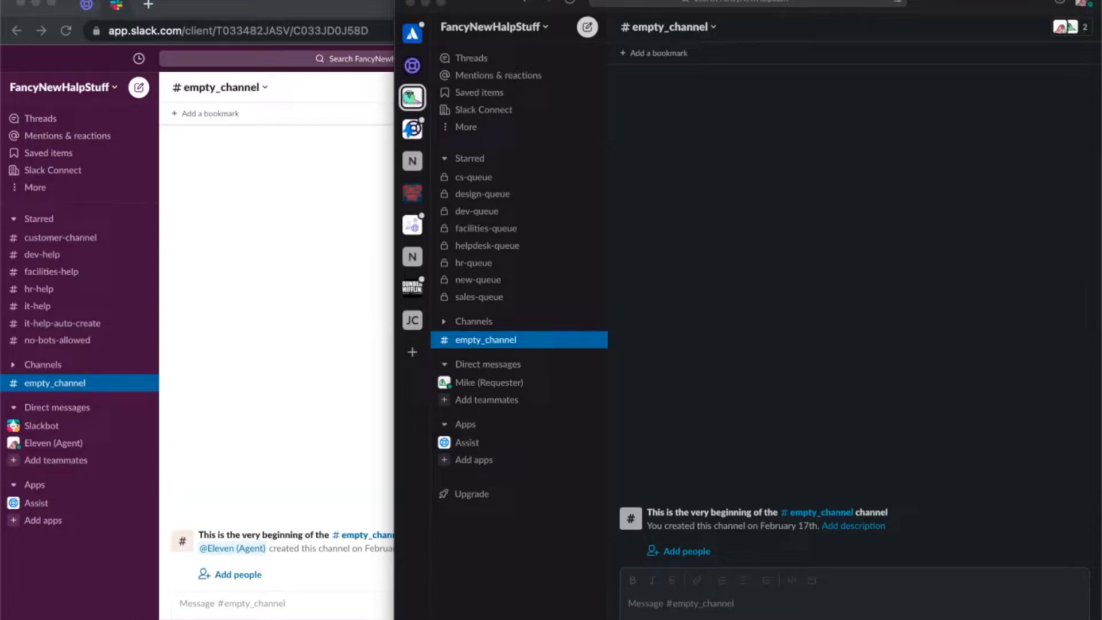
Check which account is signed in to each of the two Slack windows, the requester's and the agent's
click(249, 318)
click(790, 337)
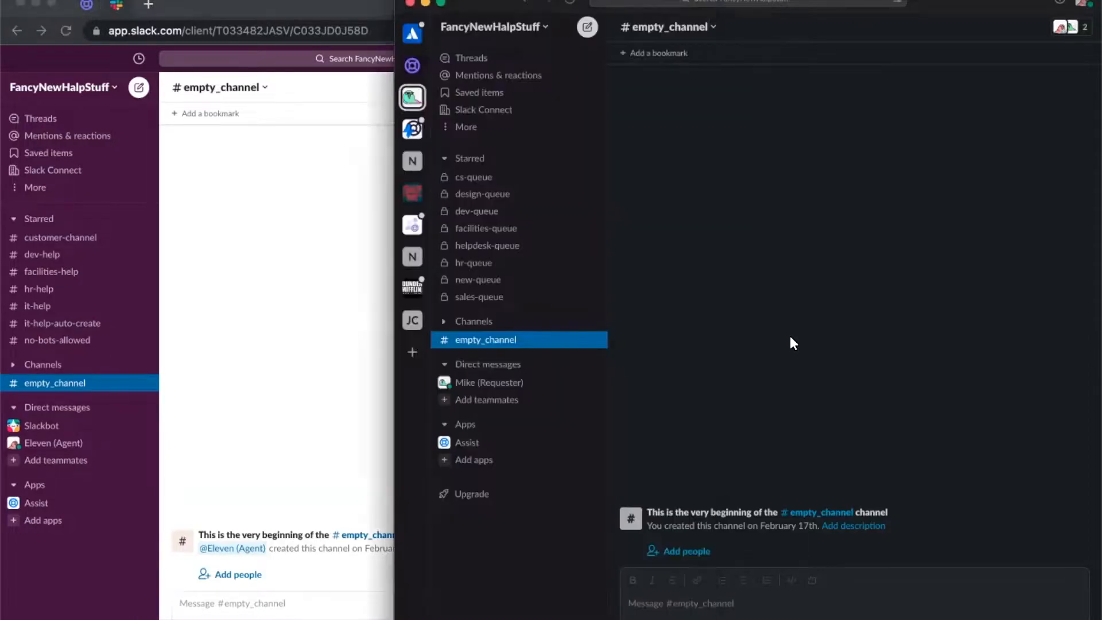
click(343, 226)
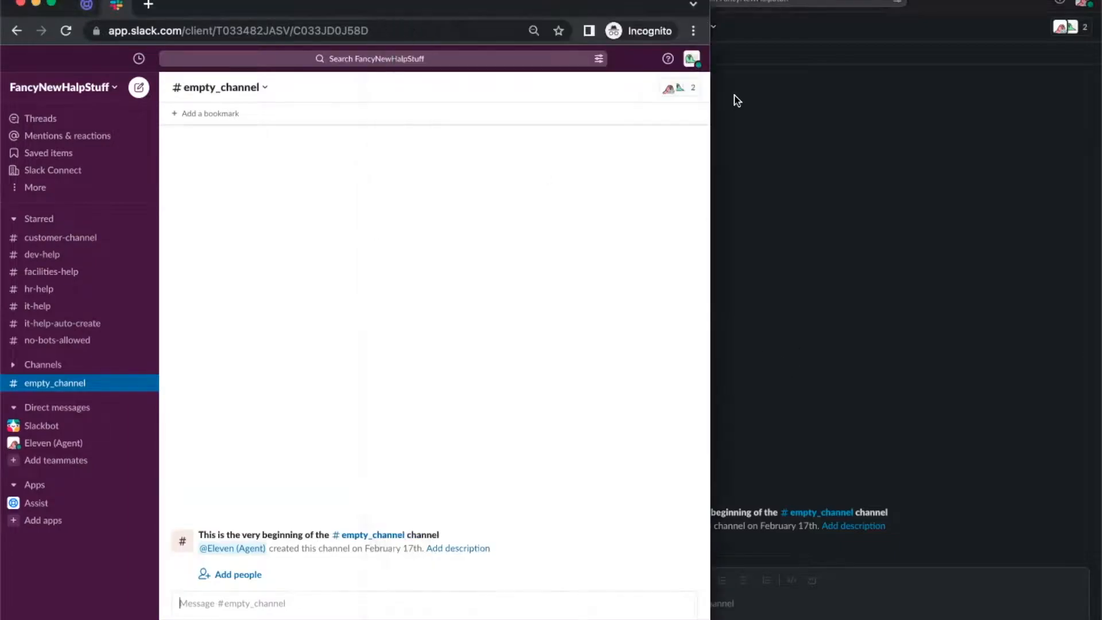
click(691, 60)
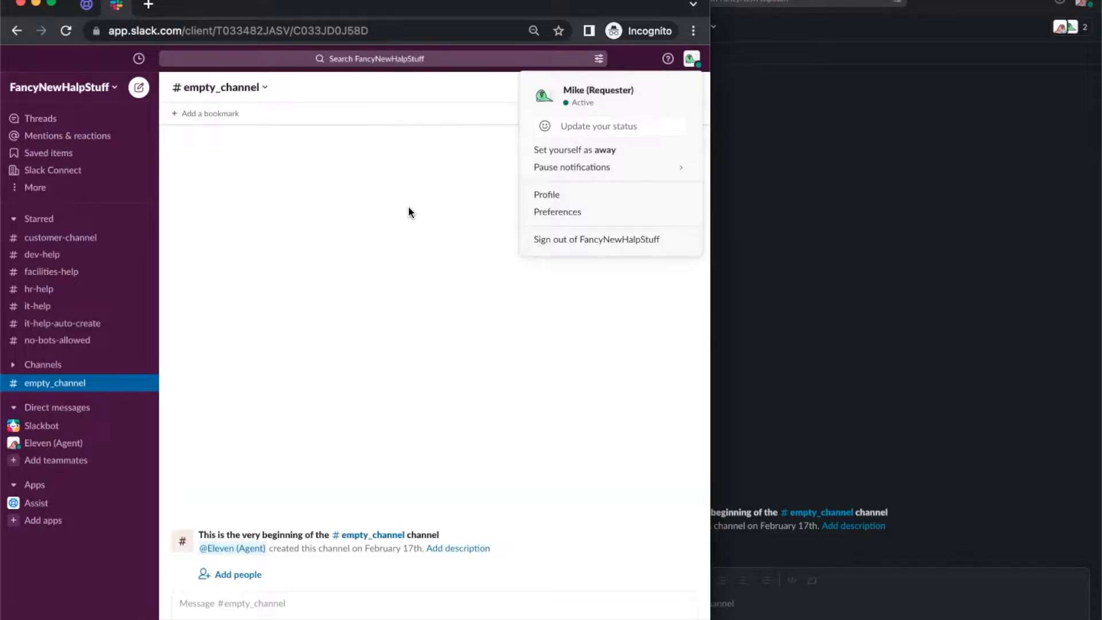
click(942, 315)
click(1087, 4)
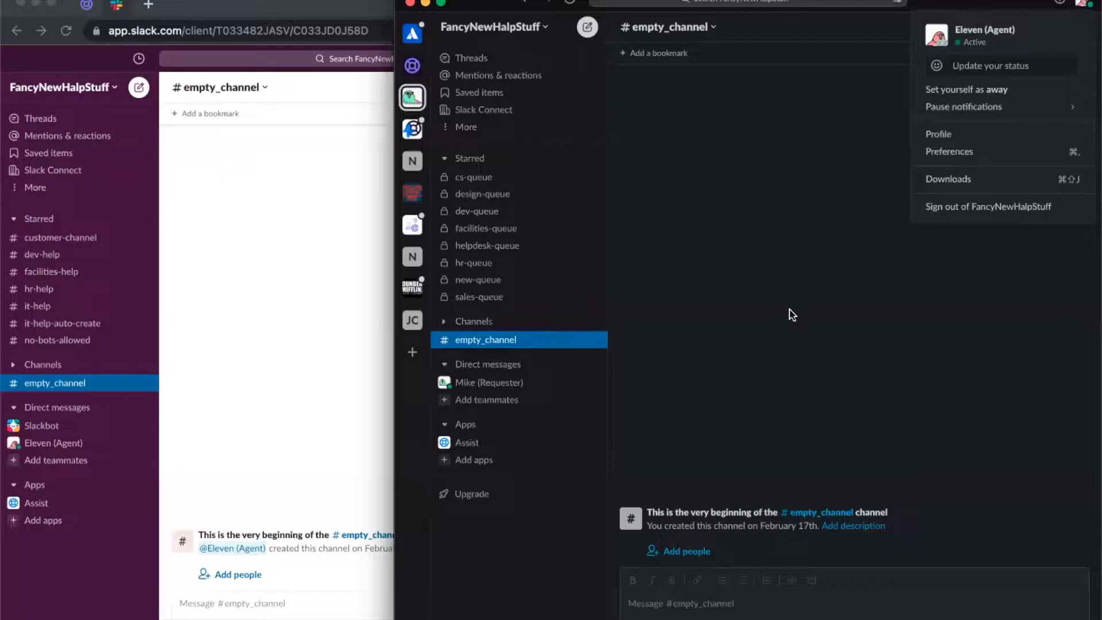
click(832, 321)
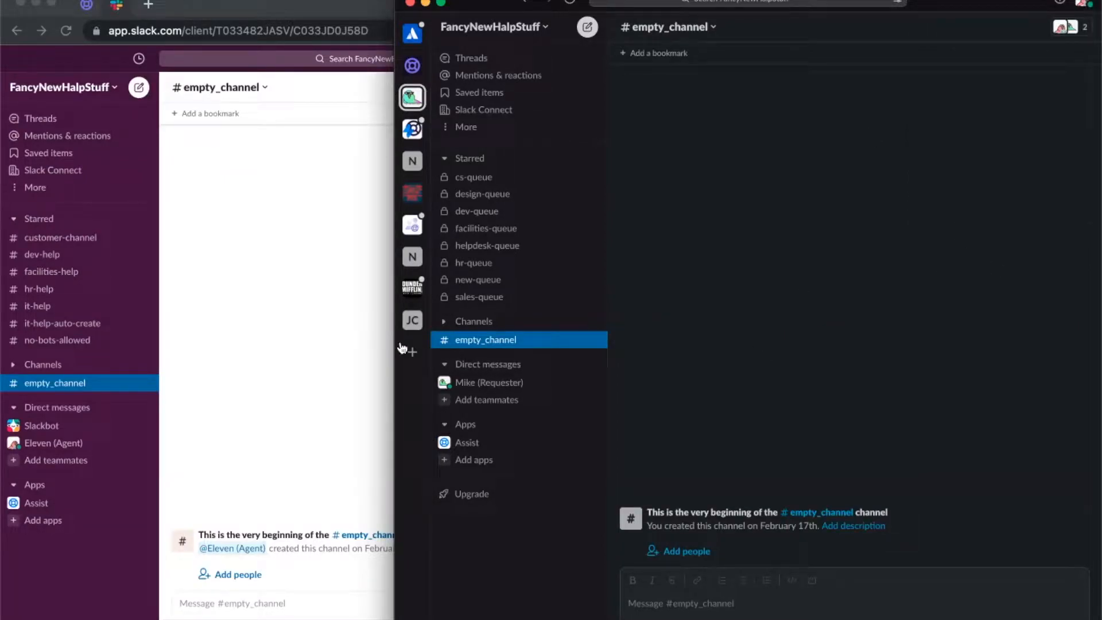
From the requester's Slack window, send the agent the direct message "Hey! i need help"
click(351, 338)
click(352, 337)
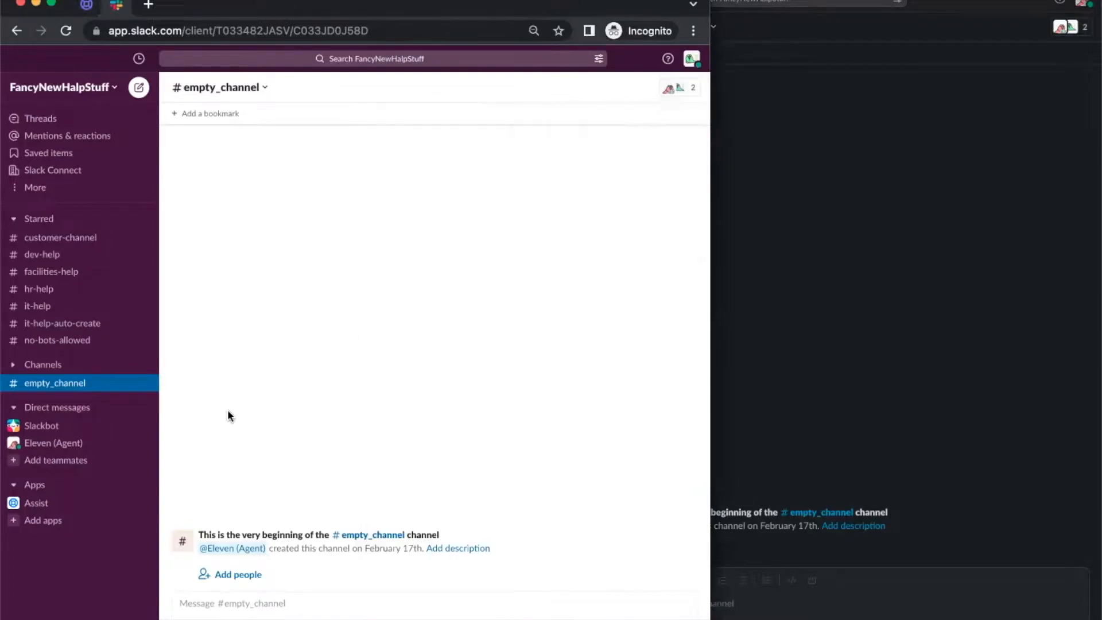
click(99, 443)
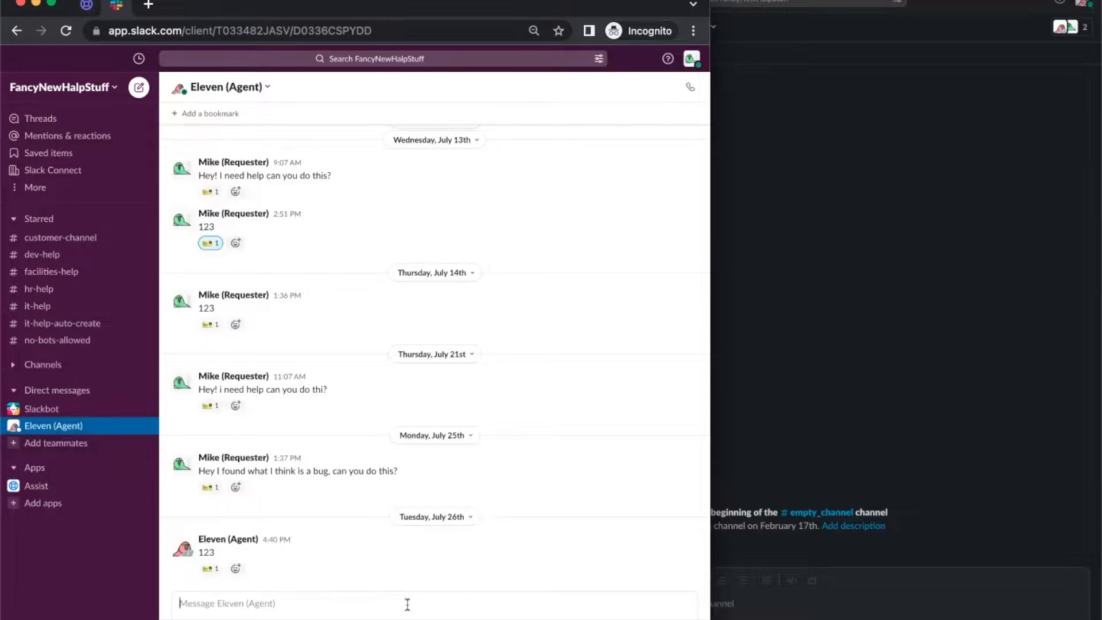
text(Hey! i need help)
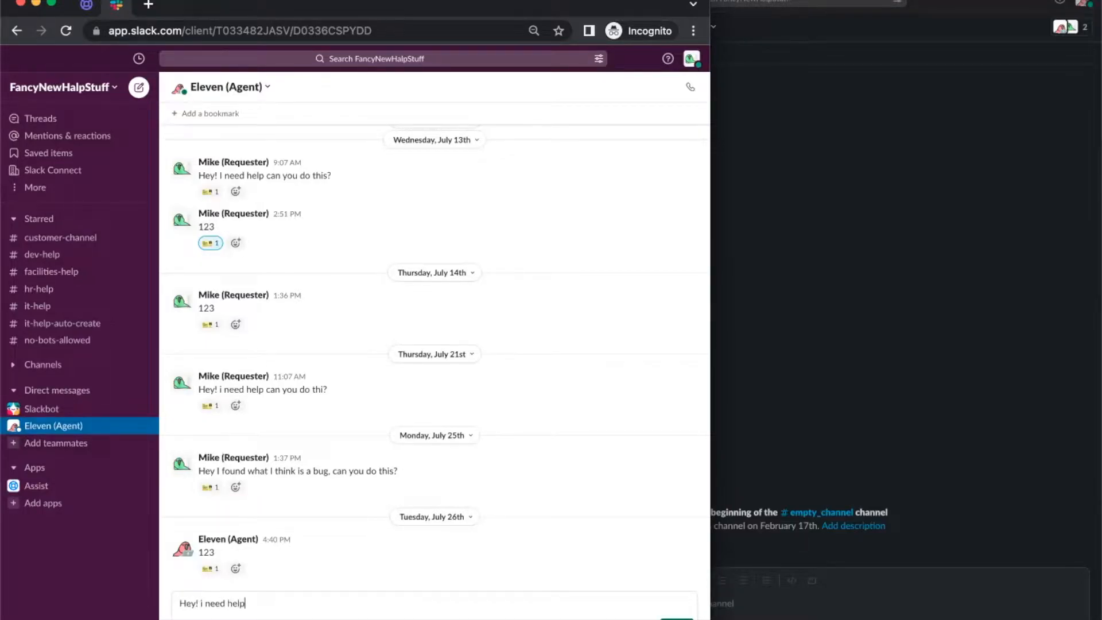
key(Return)
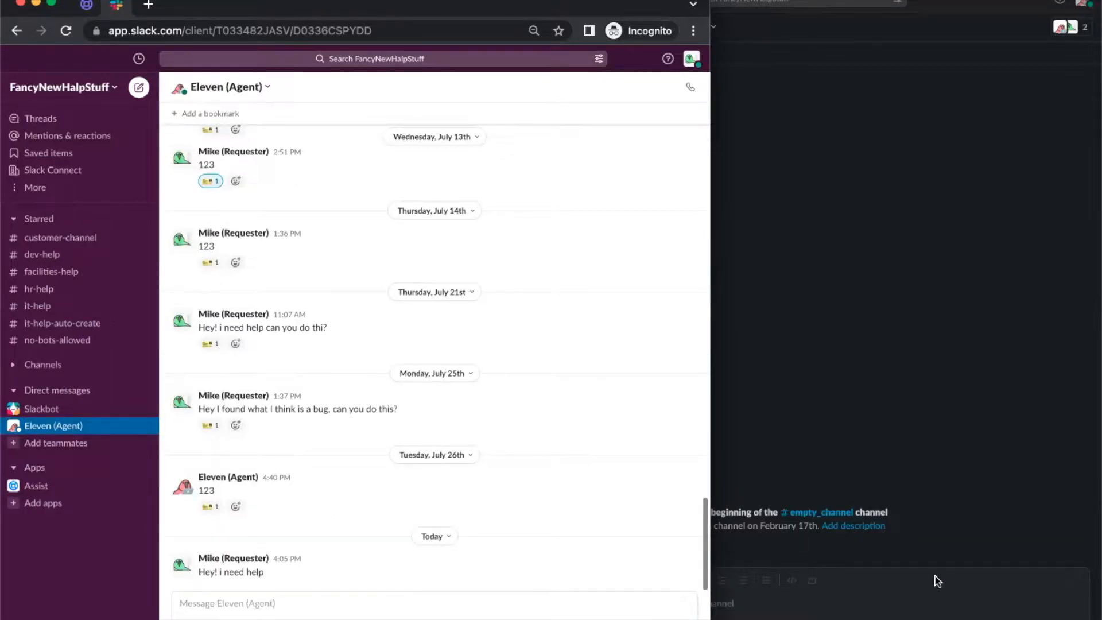
In the agent's Slack window, open the requester's direct messages and add the ticket emoji reaction to "Hey! i need help"
click(891, 474)
click(502, 382)
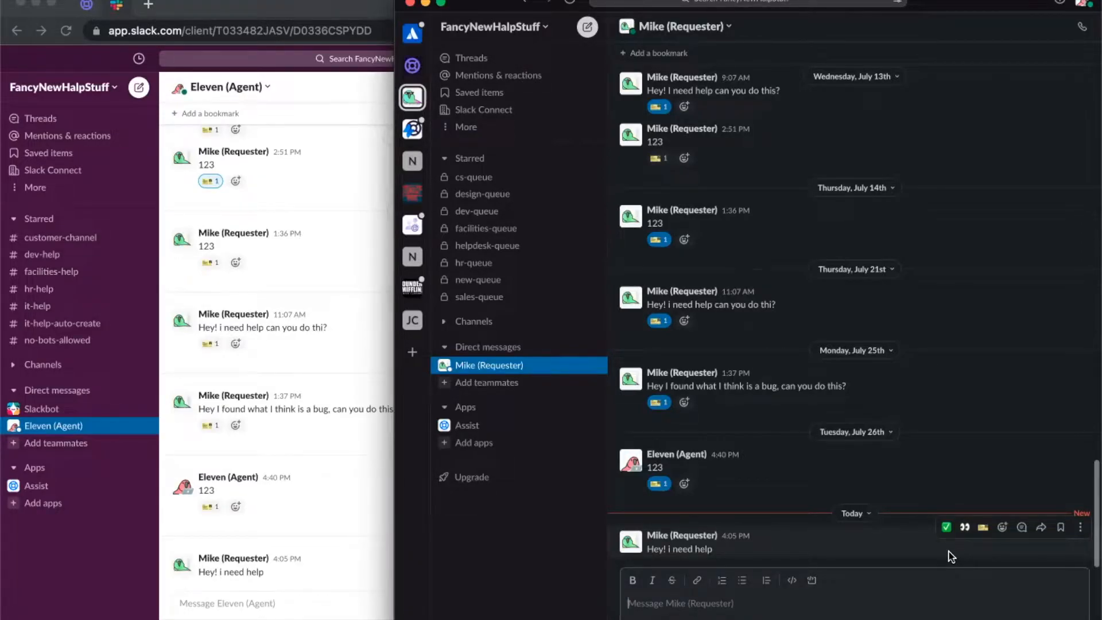
click(982, 528)
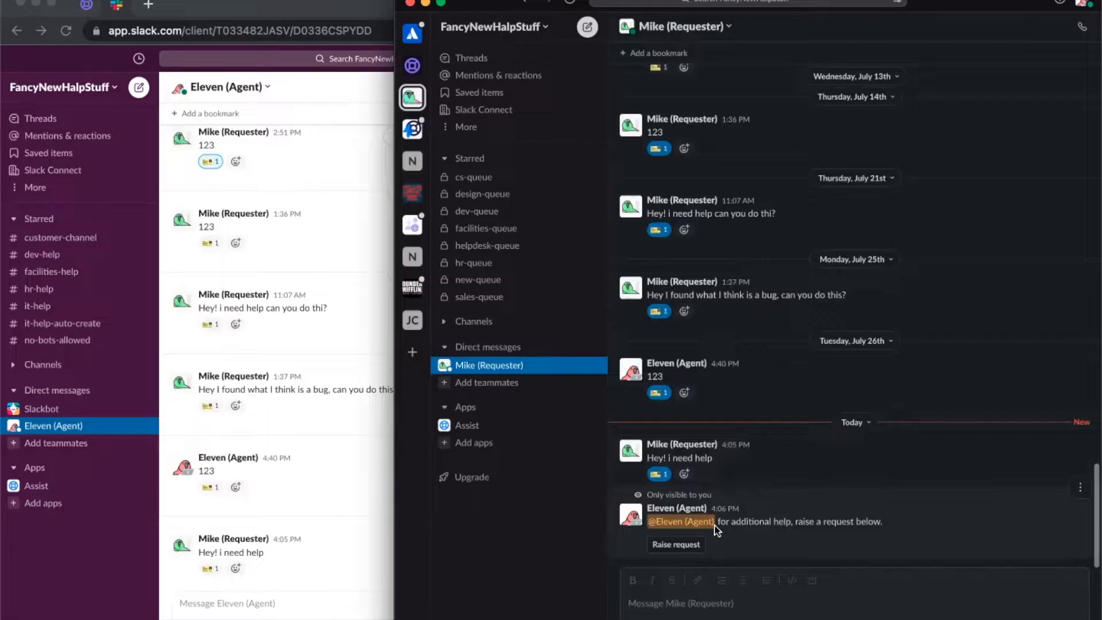
Raise a request from the agent's help prompt and choose the Office Issue form for the ticket
click(668, 548)
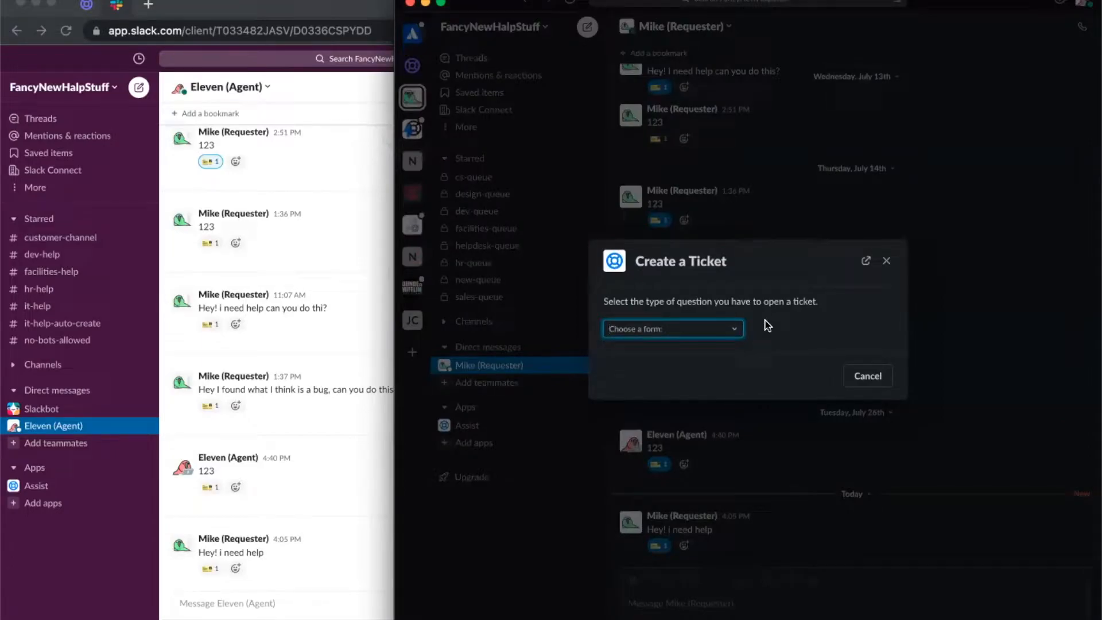
click(735, 330)
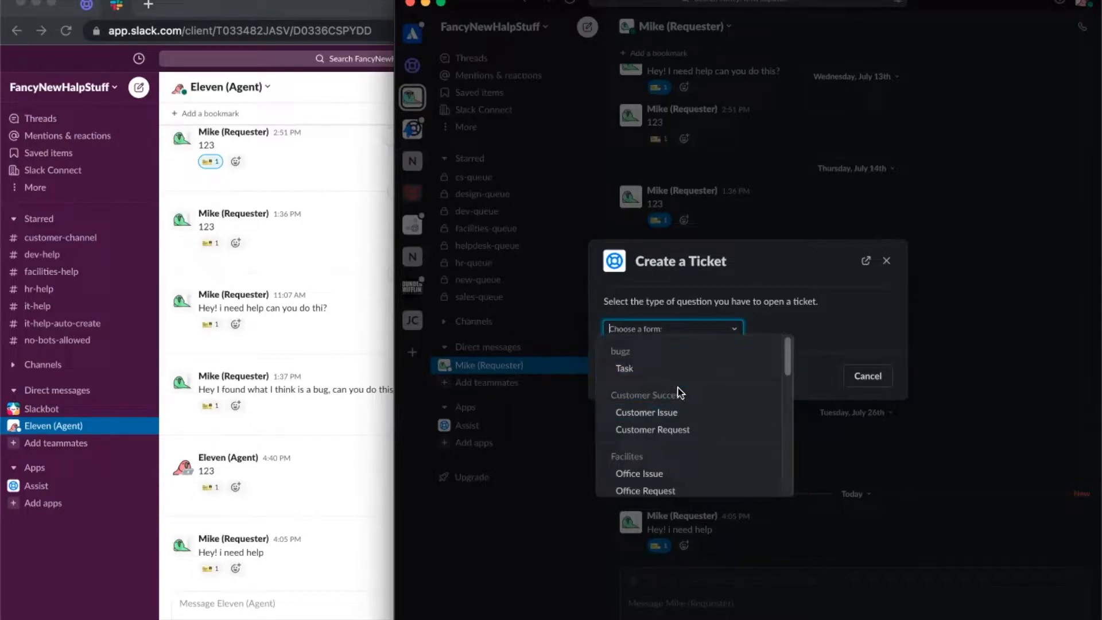
scroll(660, 428, down, 3)
scroll(666, 451, down, 5)
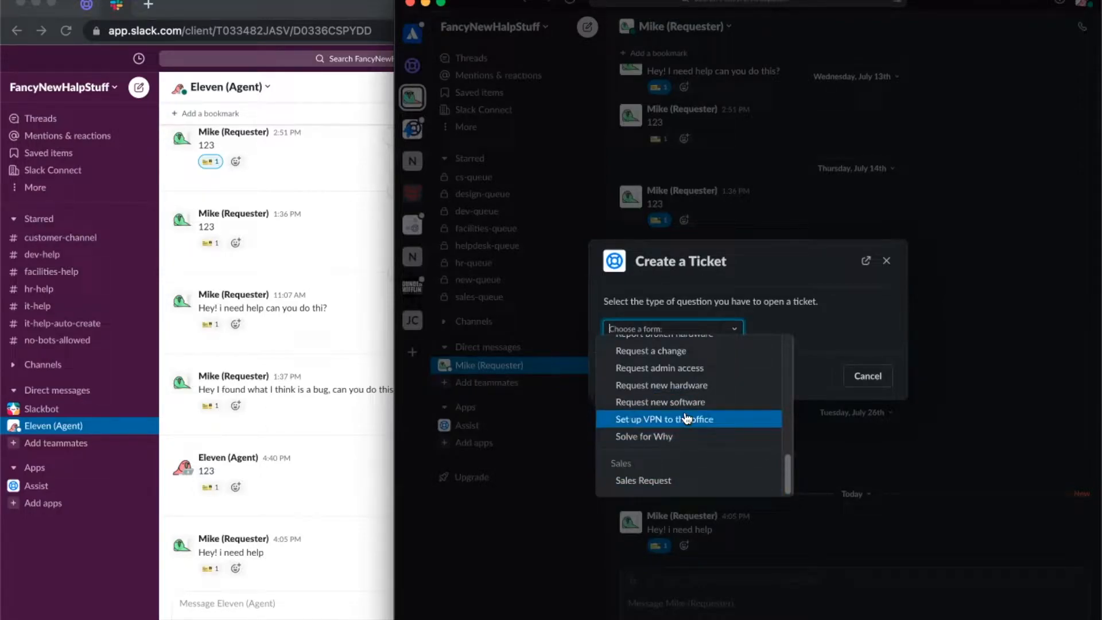
scroll(691, 408, up, 5)
scroll(694, 404, up, 1)
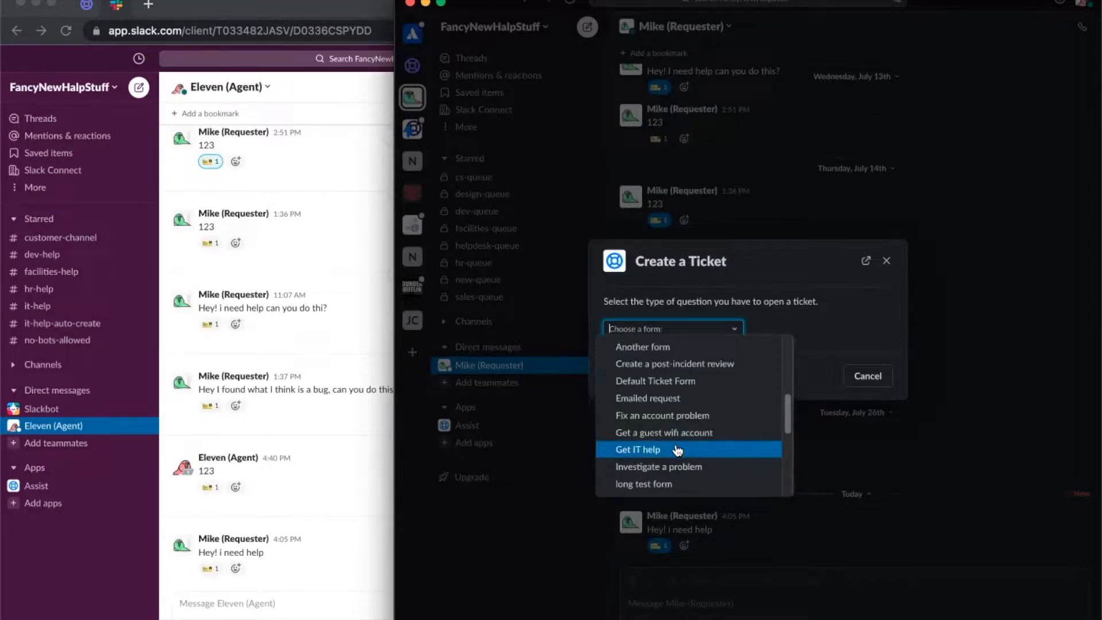
scroll(680, 447, up, 3)
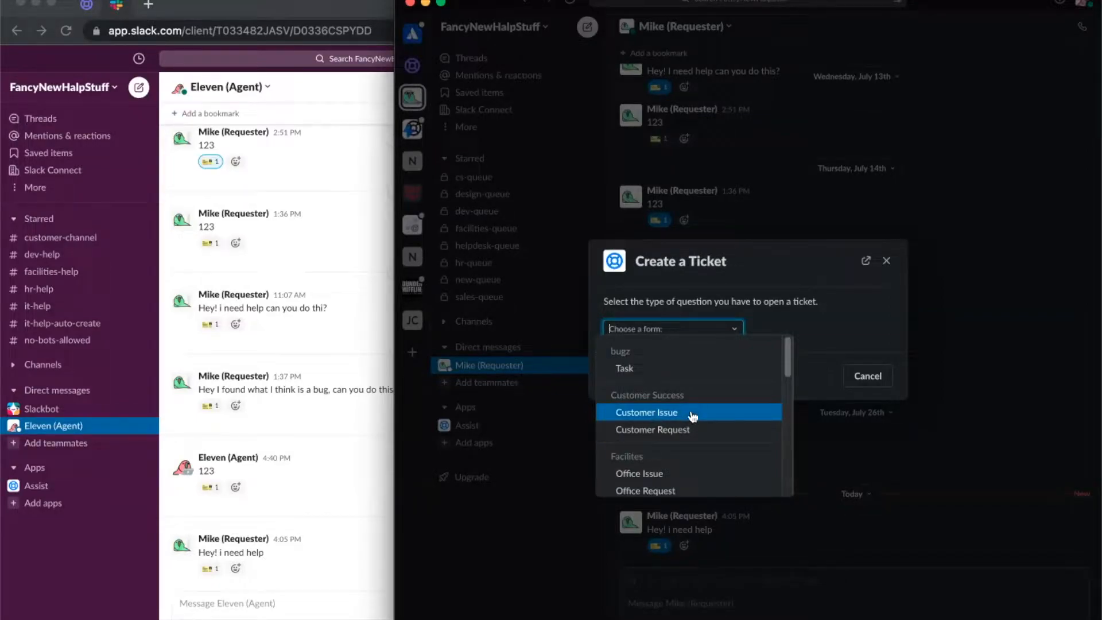
scroll(693, 415, down, 1)
click(683, 441)
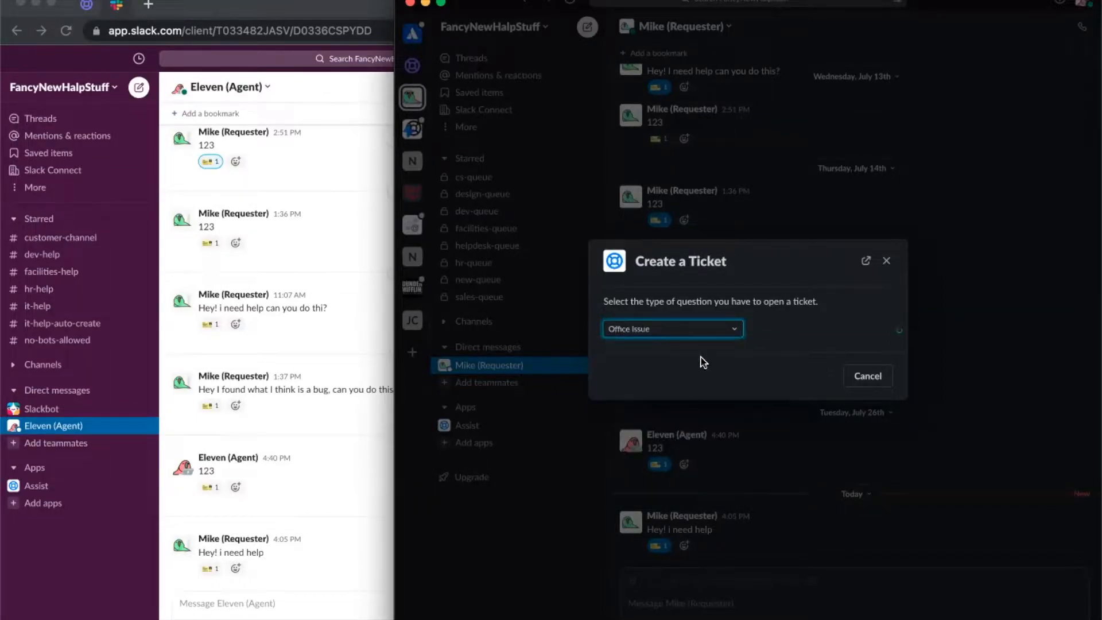
Fill in the Office Issue description with "issue in ofice a" and create the ticket
click(708, 307)
click(708, 381)
text(iss)
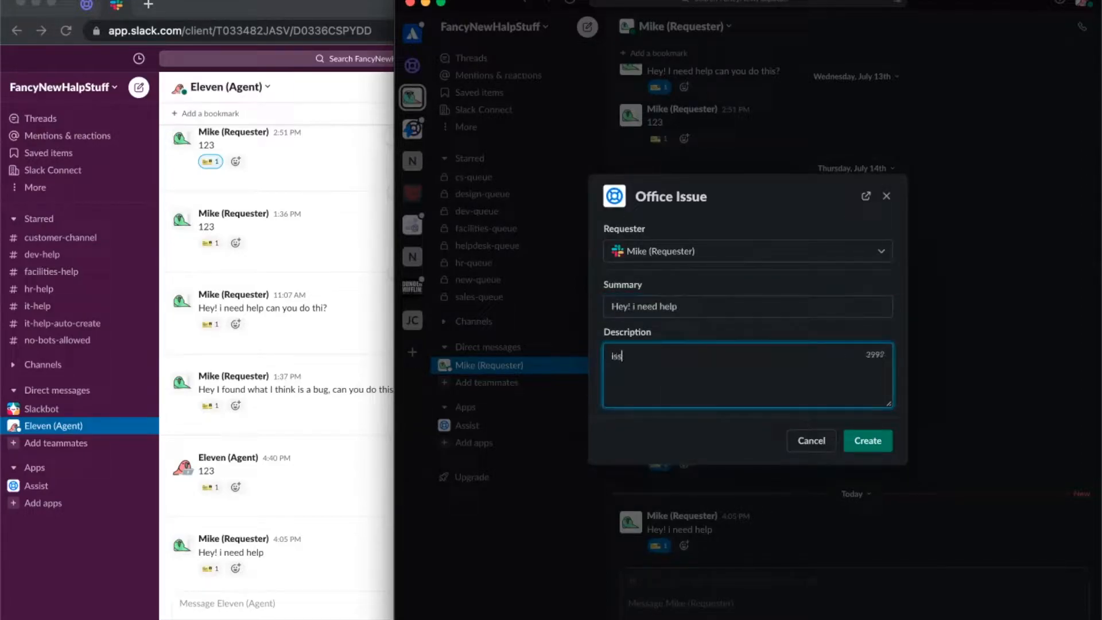
text(ue in ofice a)
click(888, 444)
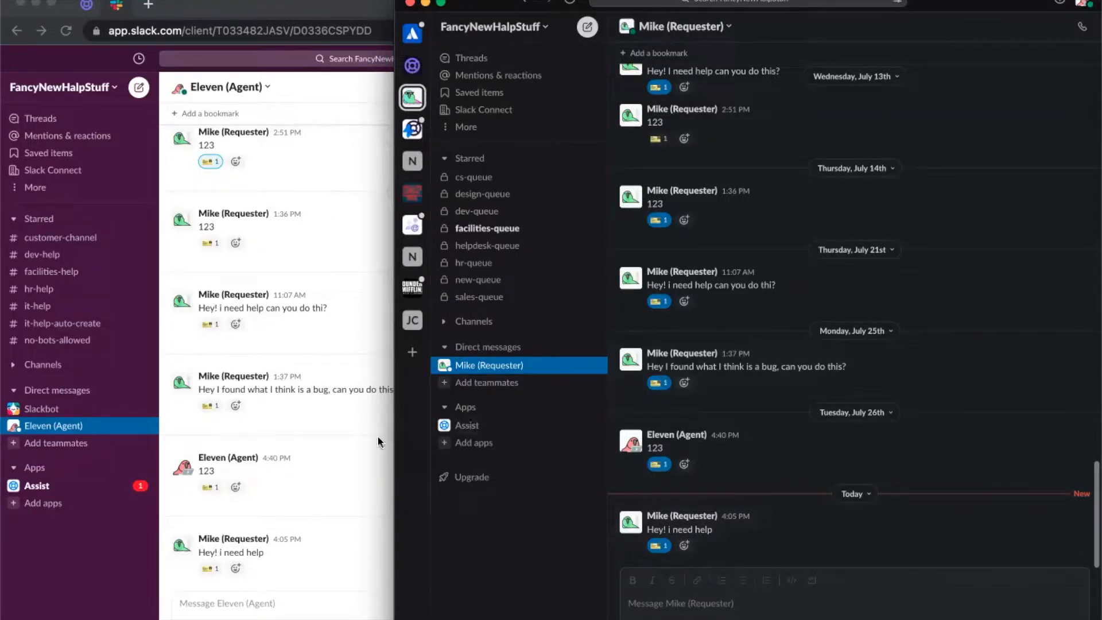
In the requester's Assist messages, change the new "Hey! i need help" ticket's description to "issue in ofice b" and save it
click(331, 455)
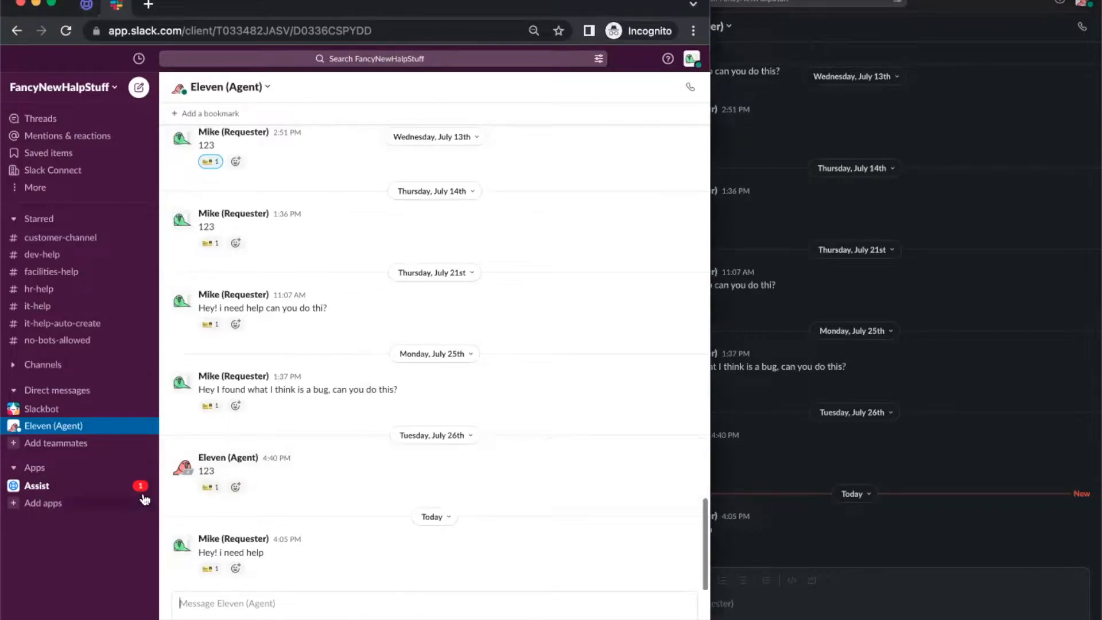
click(86, 492)
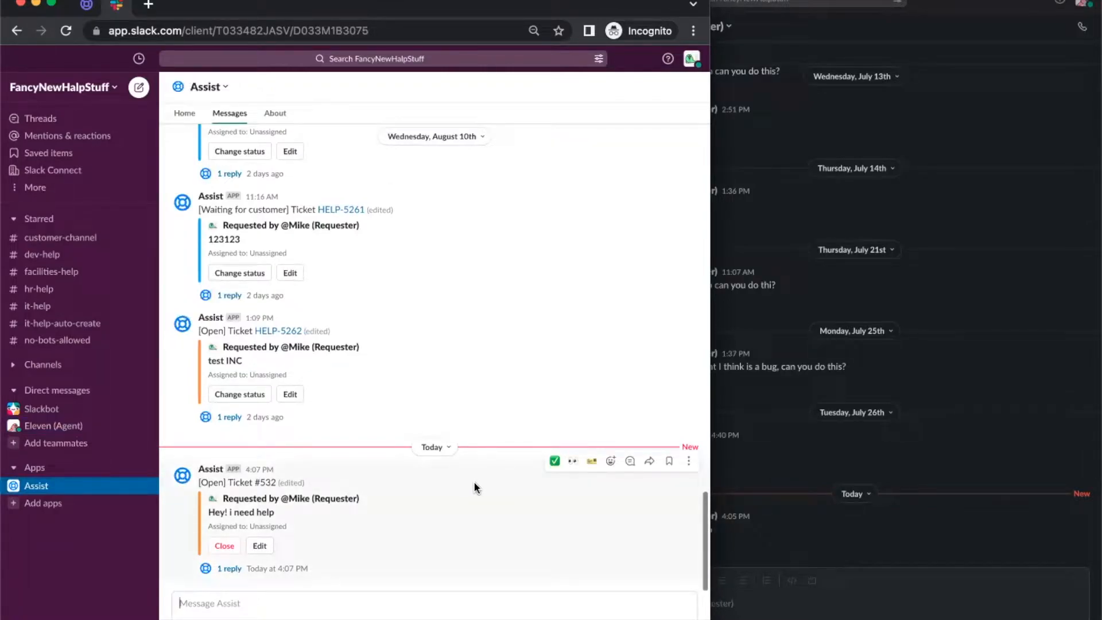
double_click(214, 485)
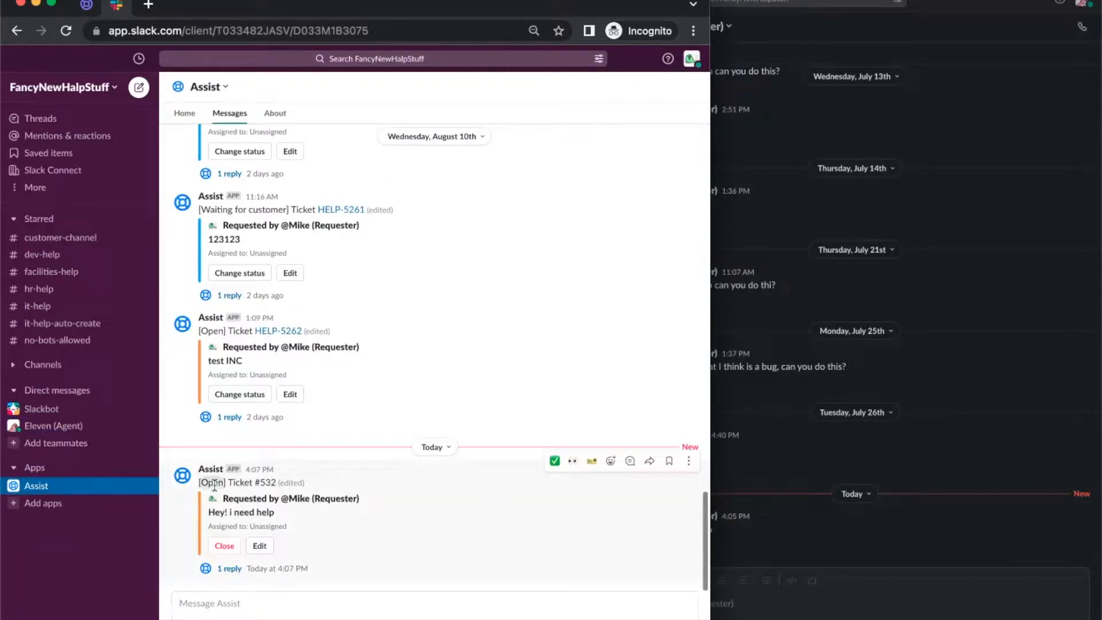
double_click(263, 485)
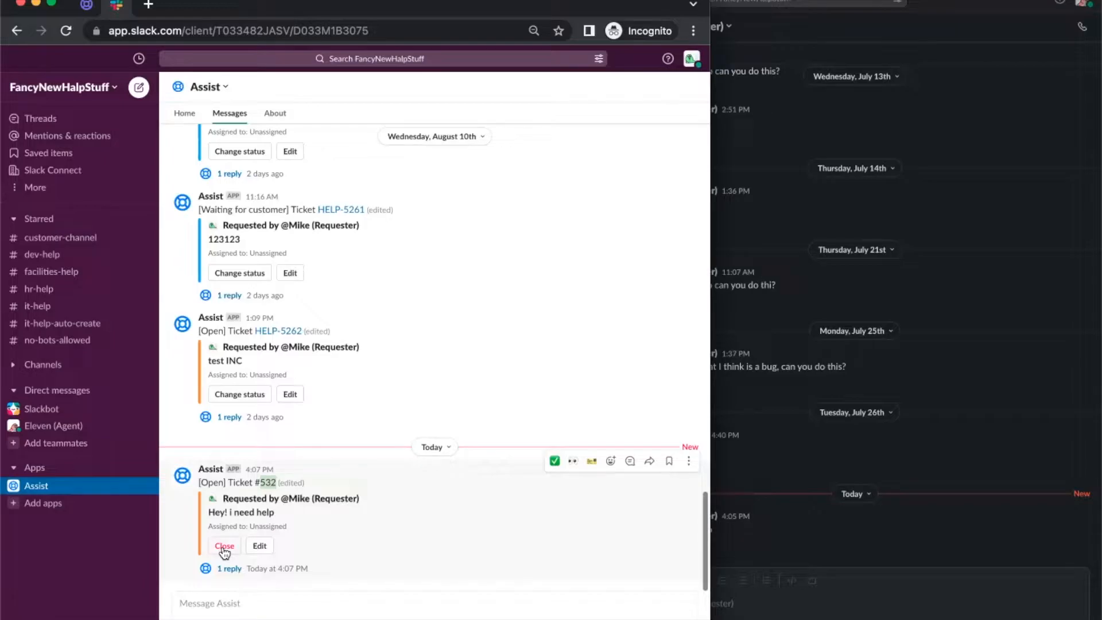
click(262, 548)
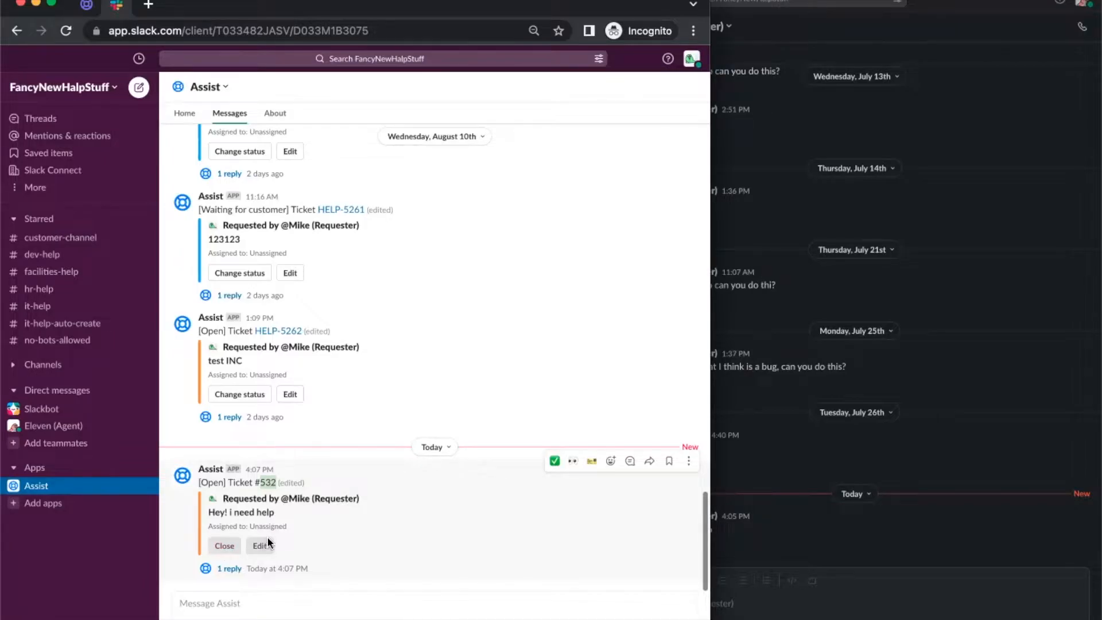
click(356, 404)
text(issue in ofice b)
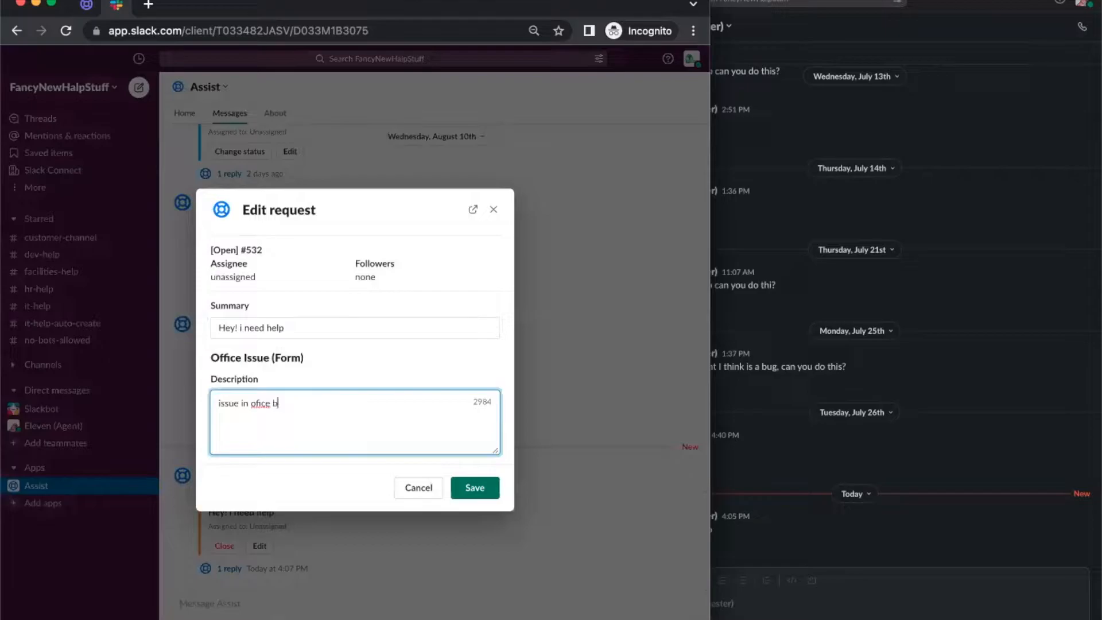
click(472, 489)
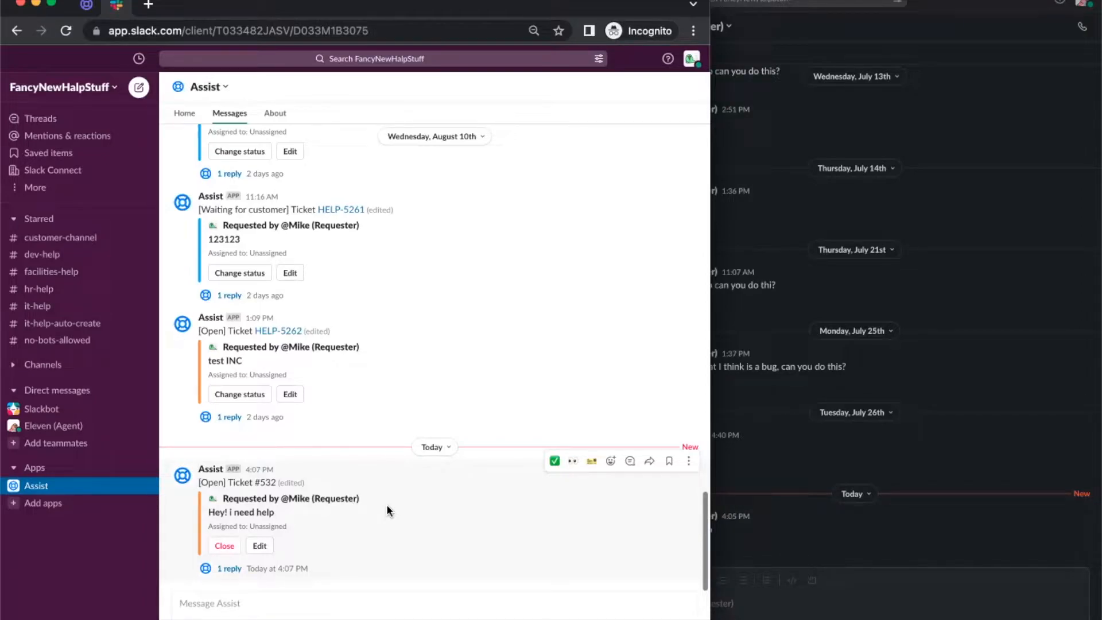
Reply "here's more info" in the new ticket's thread as the requester and close the thread
click(357, 567)
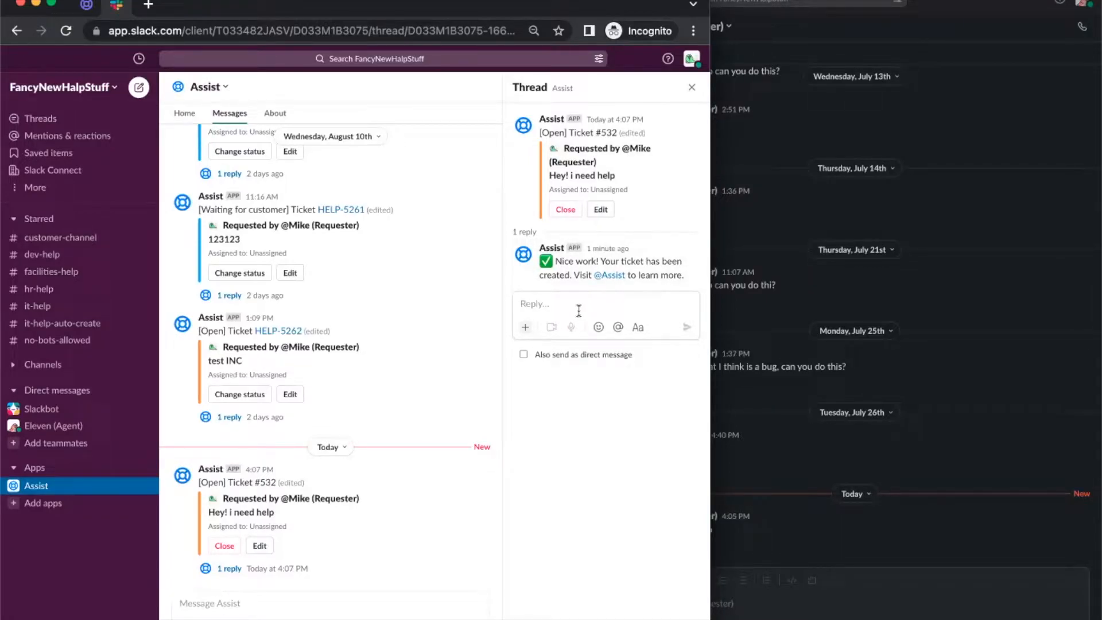
text(here's more info)
key(Return)
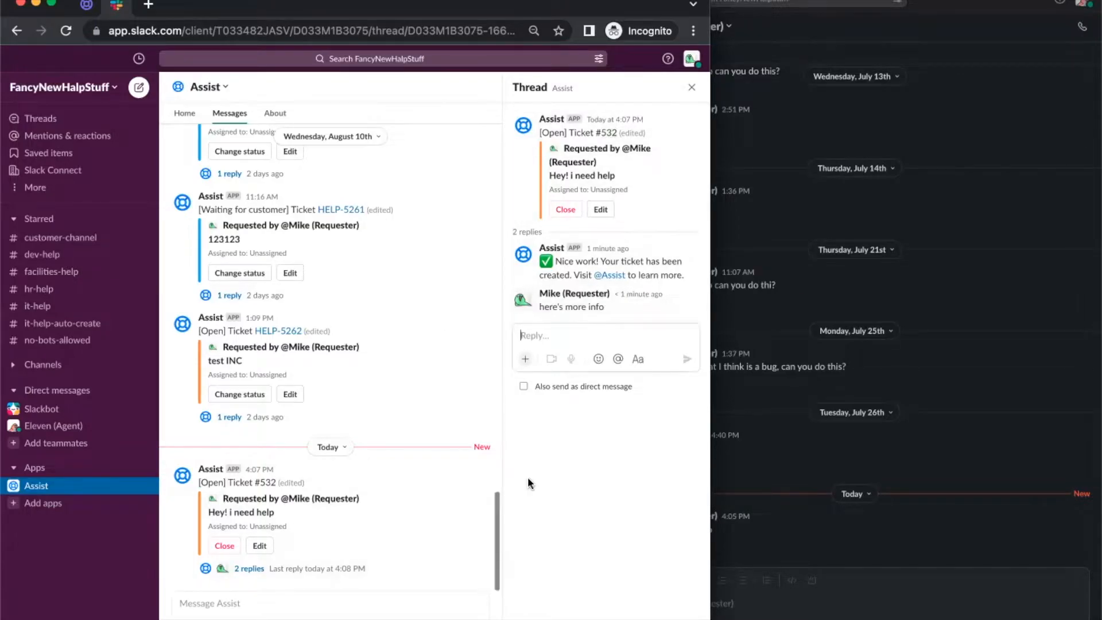
click(691, 87)
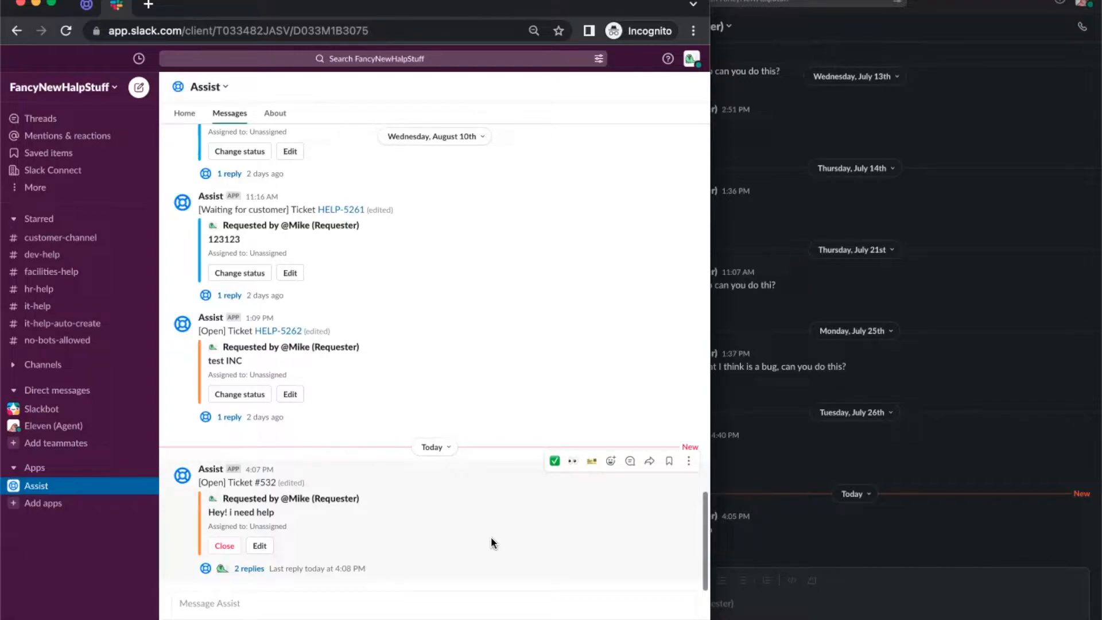
As the agent, open the facilities-queue channel and reply "thanks! were on it" in the "Hey! i need help" ticket's thread
click(808, 500)
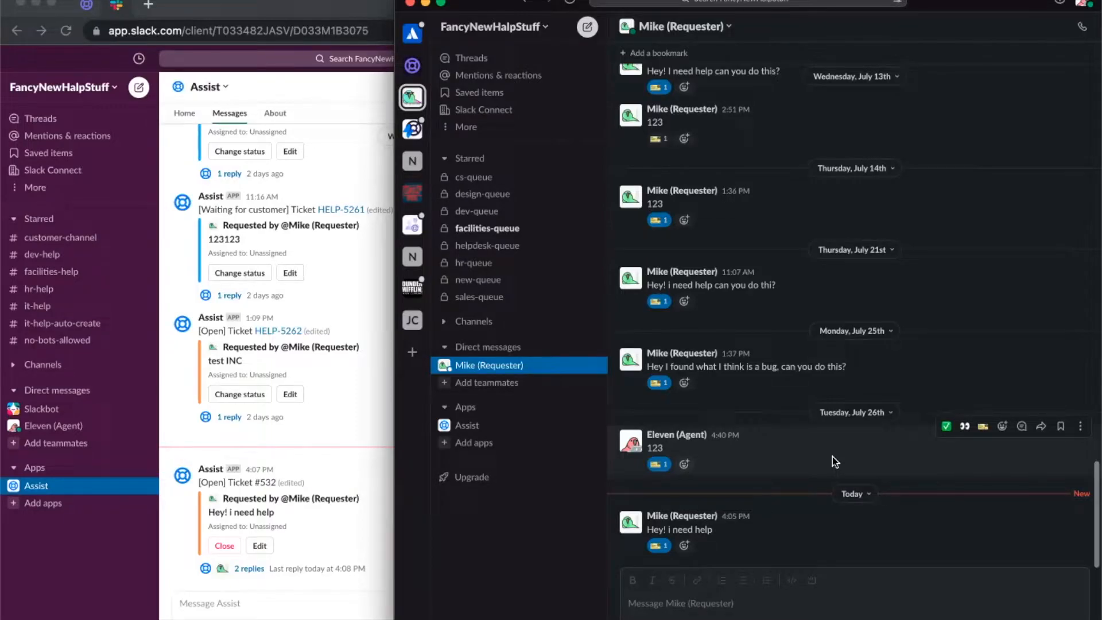
click(520, 228)
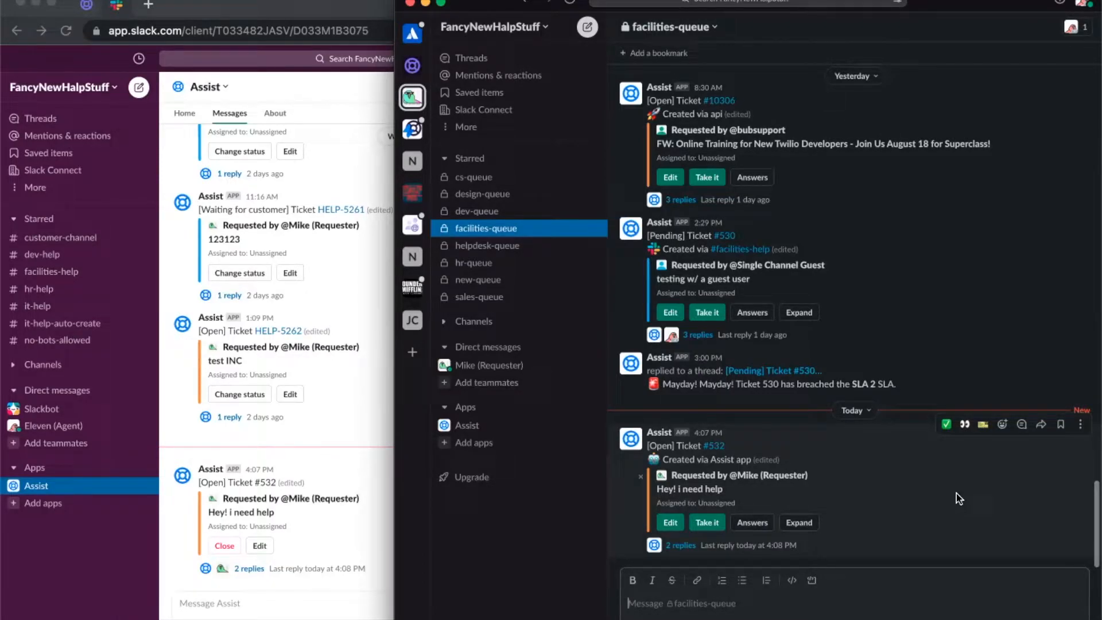
click(868, 544)
text(thanks! wrer)
key(BackSpace)
key(BackSpace)
key(BackSpace)
text(ere on it)
key(Return)
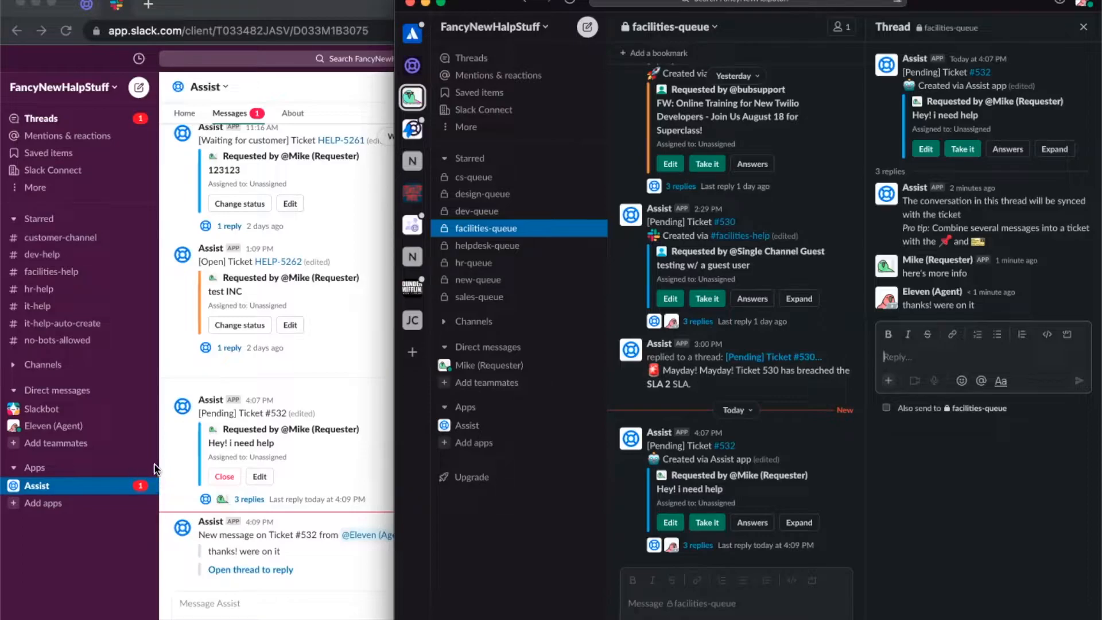
View the agent's reply in the requester's ticket thread, close the thread and return to the agent's window
click(337, 463)
mouse_move(392, 539)
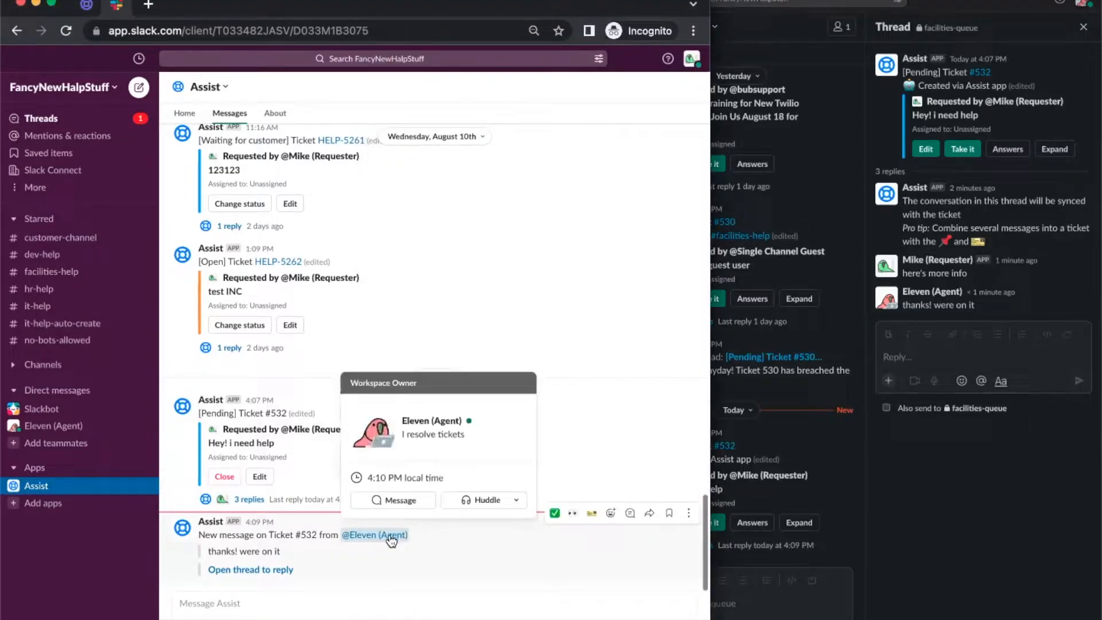
click(283, 570)
click(314, 505)
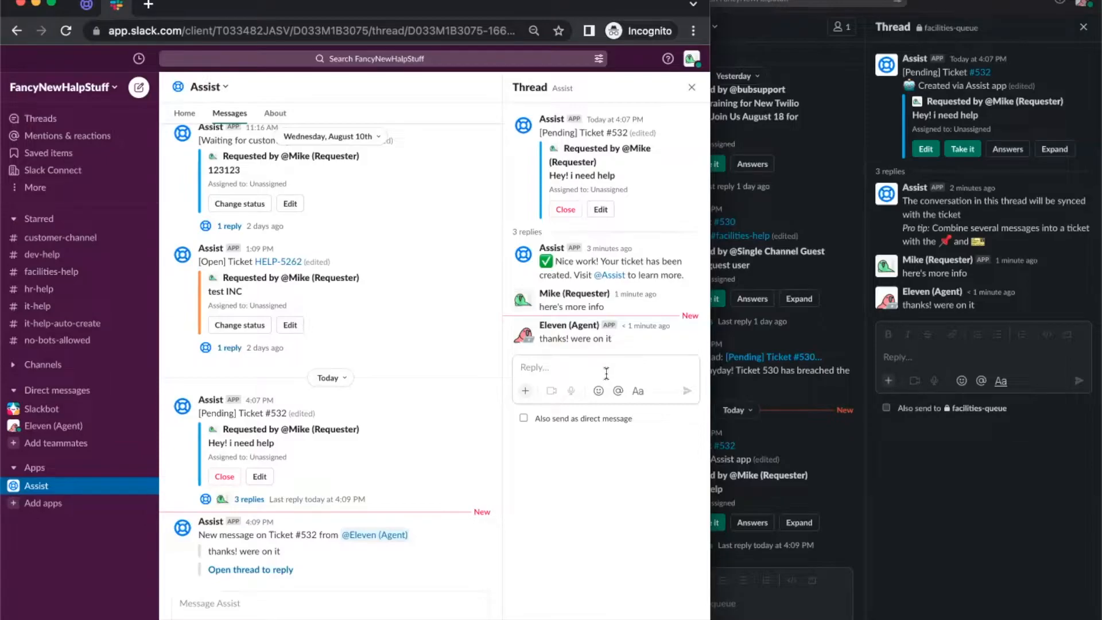
click(690, 87)
click(824, 175)
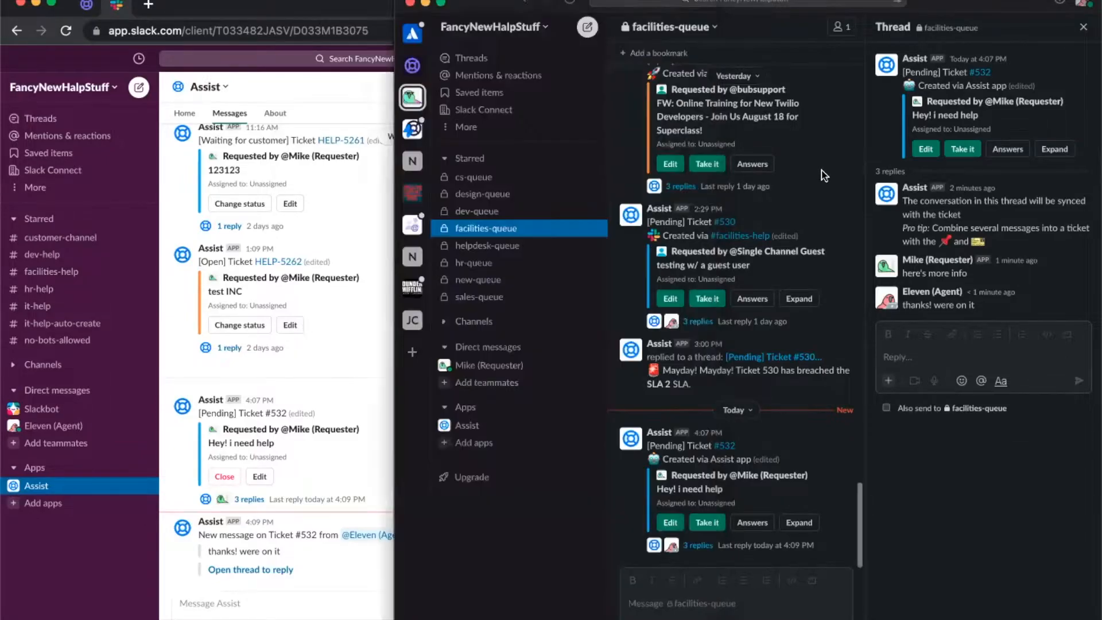
Close the thread and change the "Hey! i need help" ticket's summary to "needs office help" in its edit form
click(1083, 27)
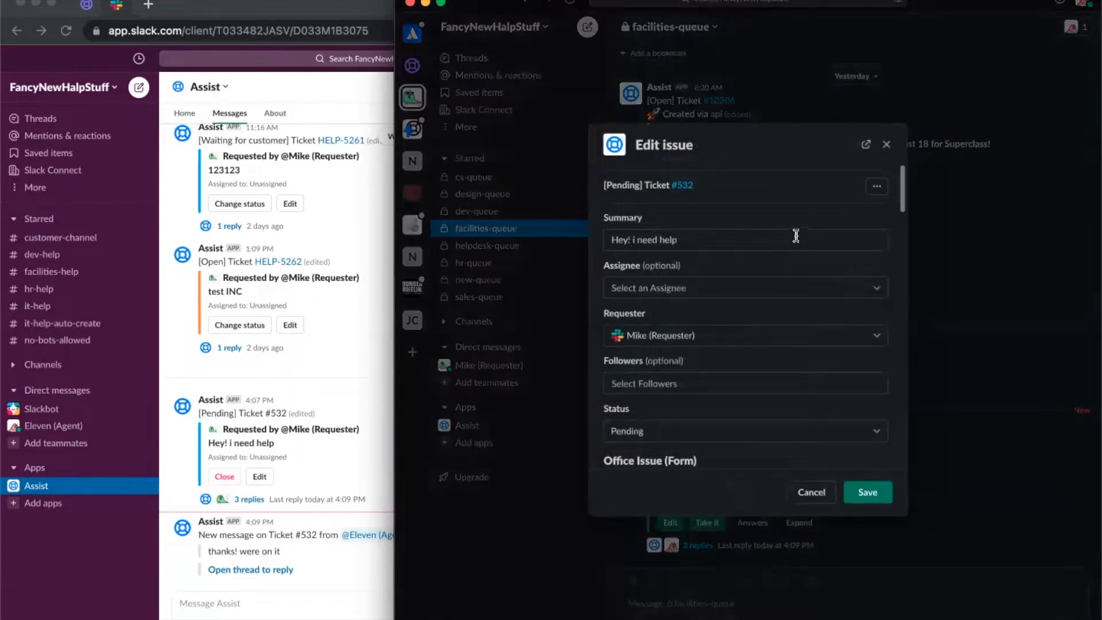
triple_click(795, 237)
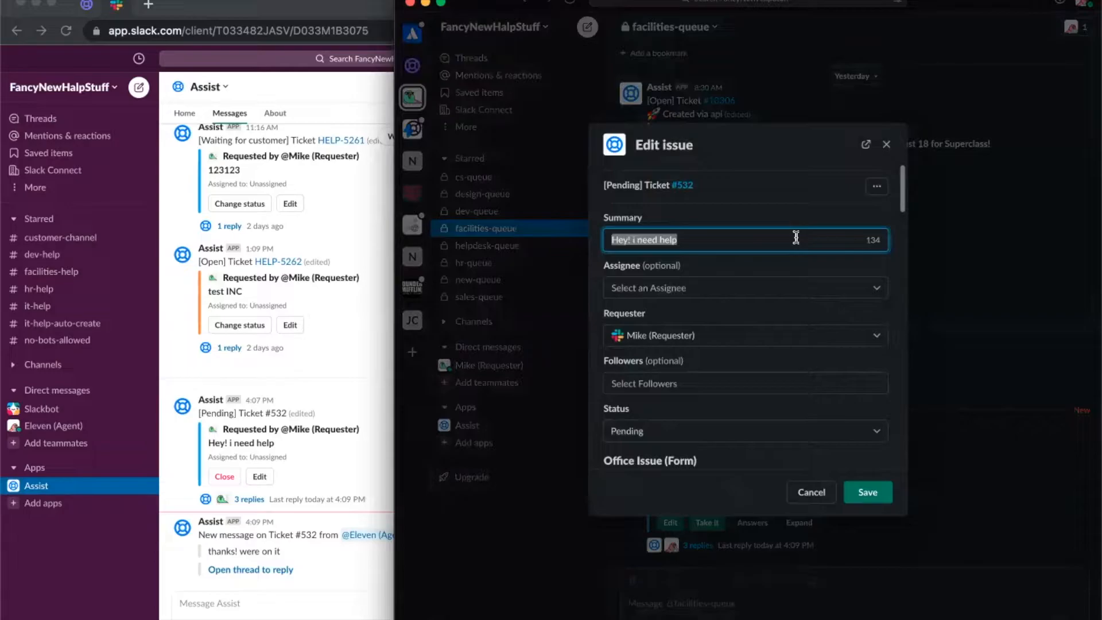
text(needs office h)
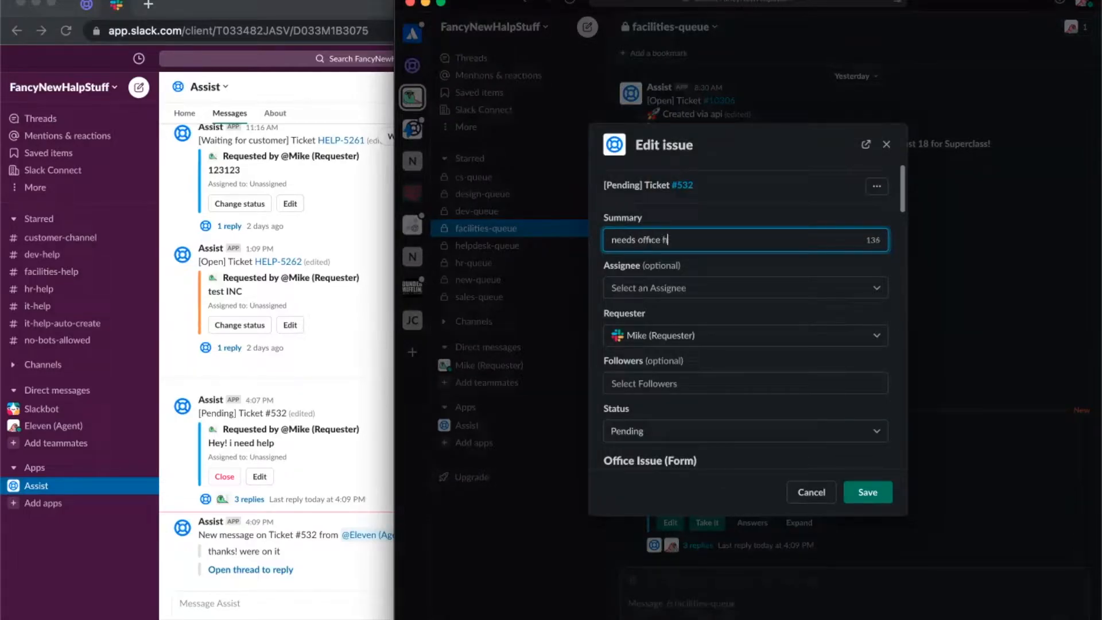
text(elp)
View the available assignees without choosing one, and set the ticket's status to Open
click(794, 287)
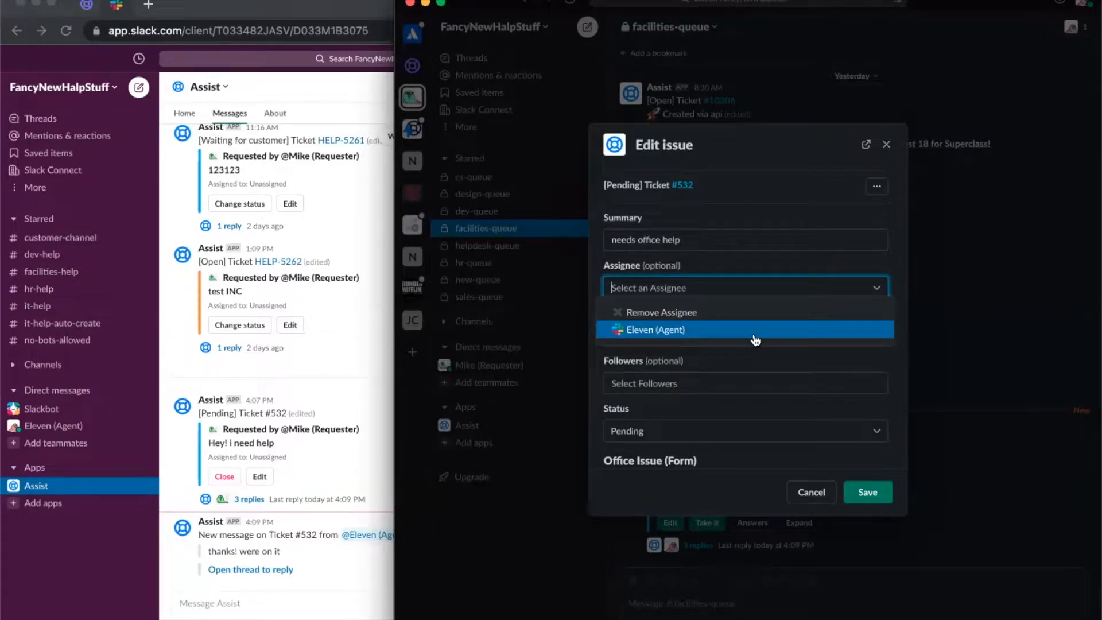
click(742, 264)
scroll(746, 398, down, 1)
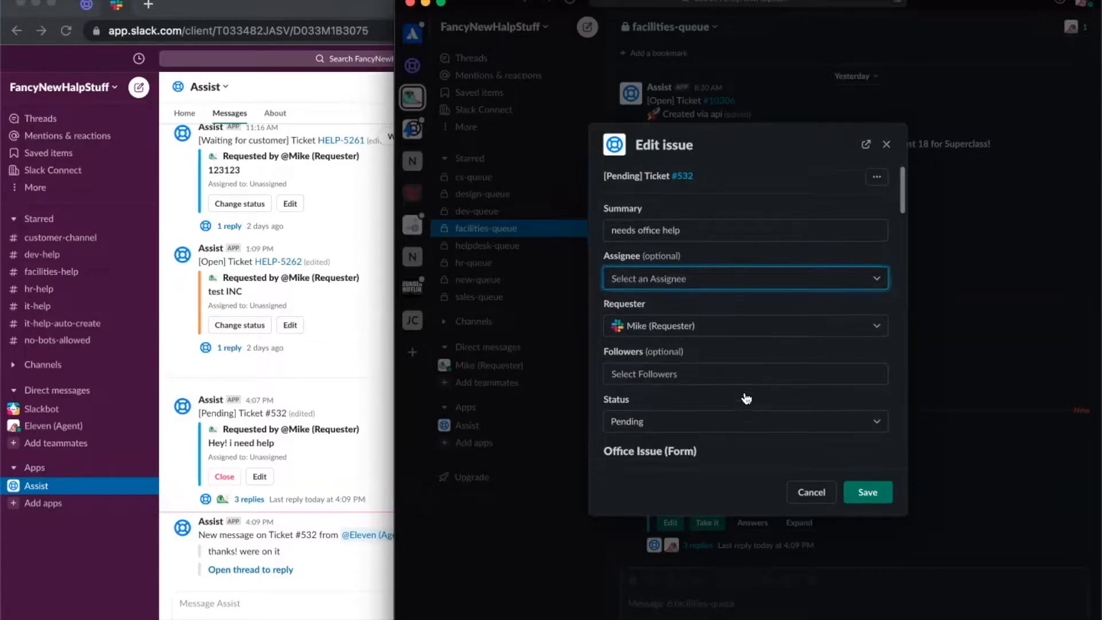
click(745, 401)
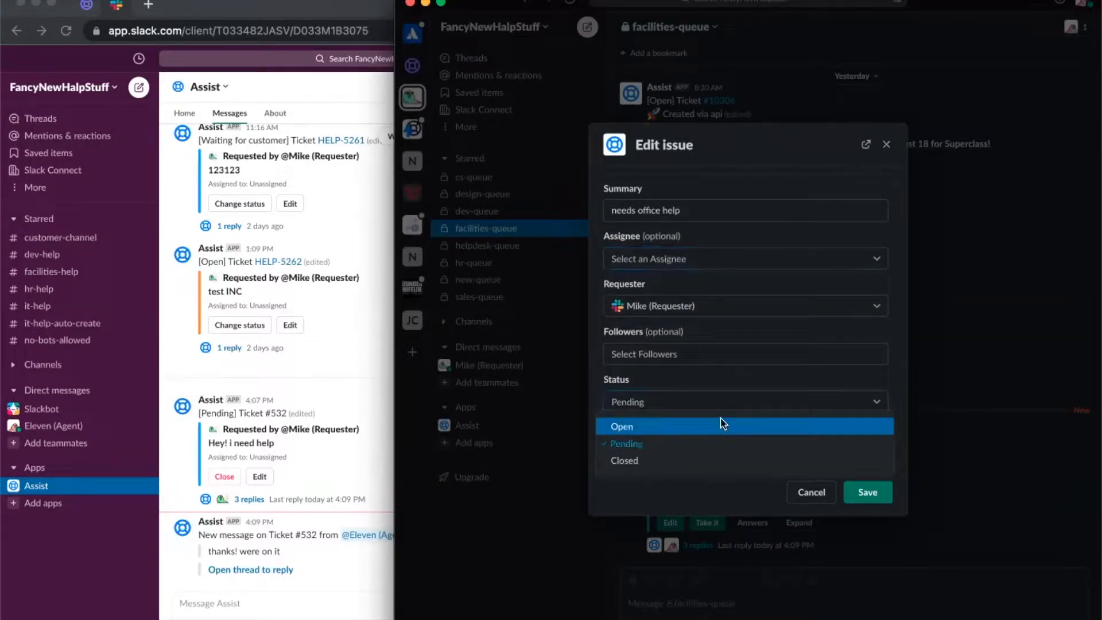
click(722, 425)
Replace the ticket's description with "office b is having a wifi issue" and look over the remaining form fields
scroll(749, 375, down, 3)
drag(738, 335, 565, 308)
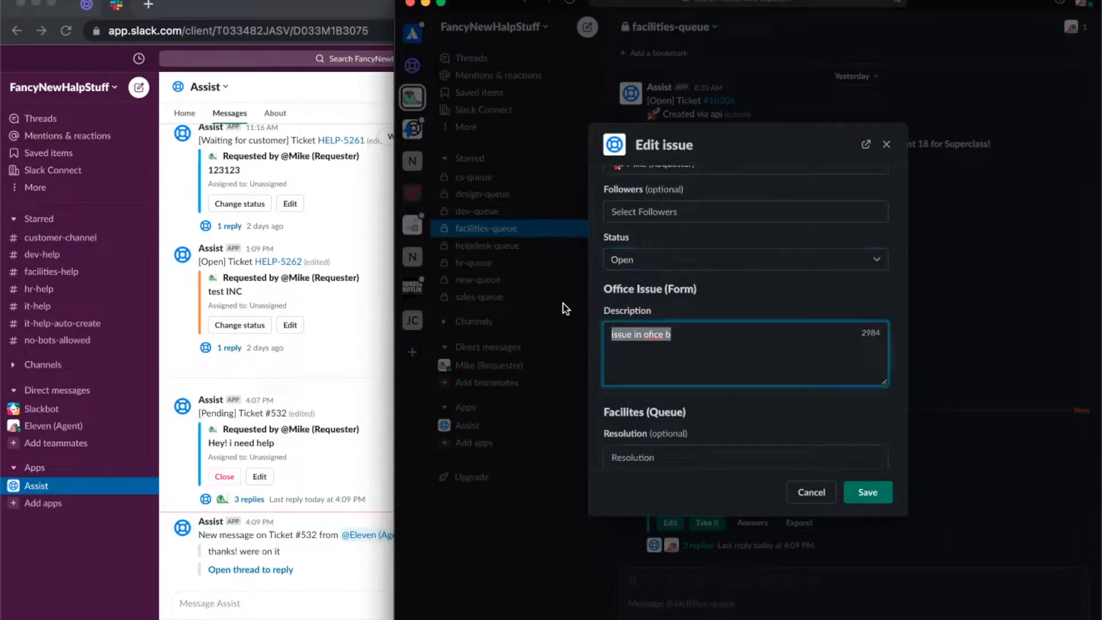
text(office b is )
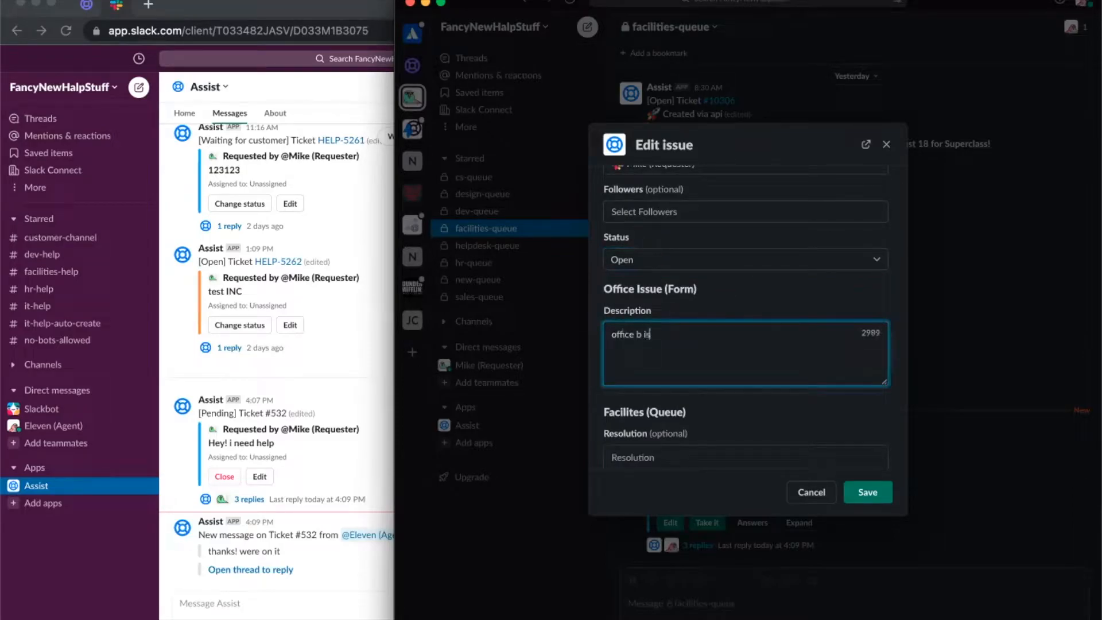
text(hav)
text(wifi issue)
scroll(679, 370, down, 1)
scroll(679, 370, down, 5)
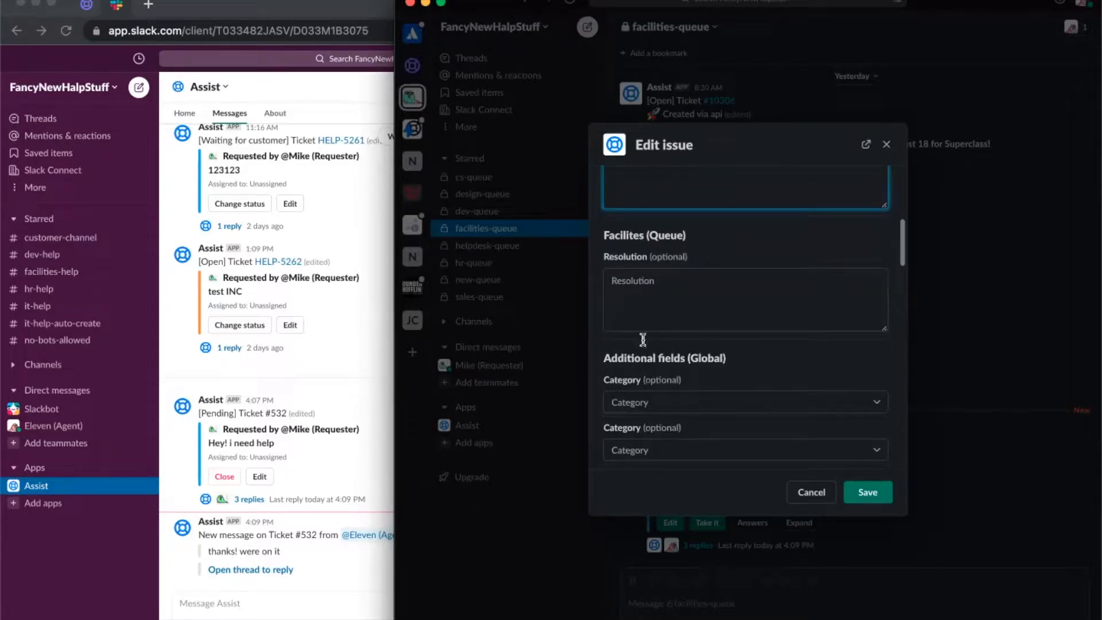
Add the agent as a follower of the ticket and save the edited issue
scroll(693, 293, up, 8)
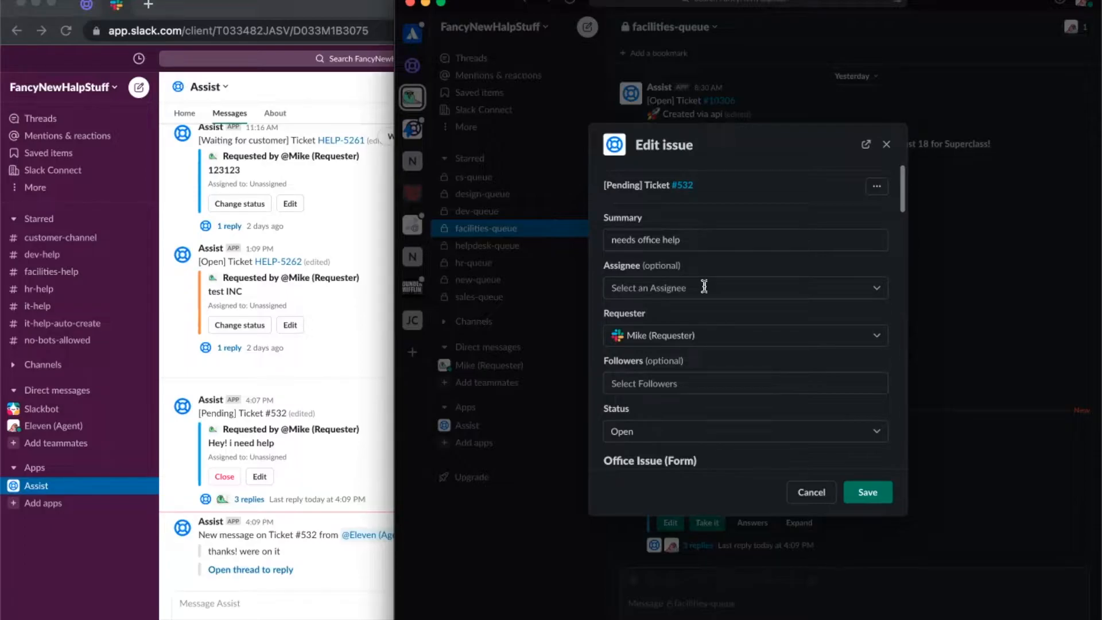
click(716, 384)
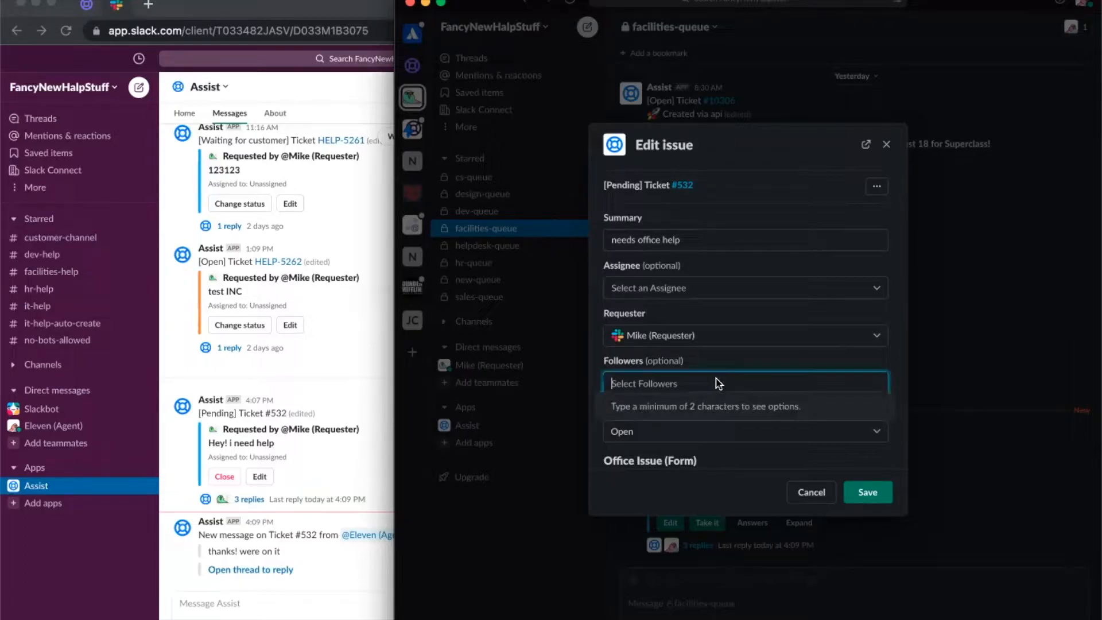
text(eleven)
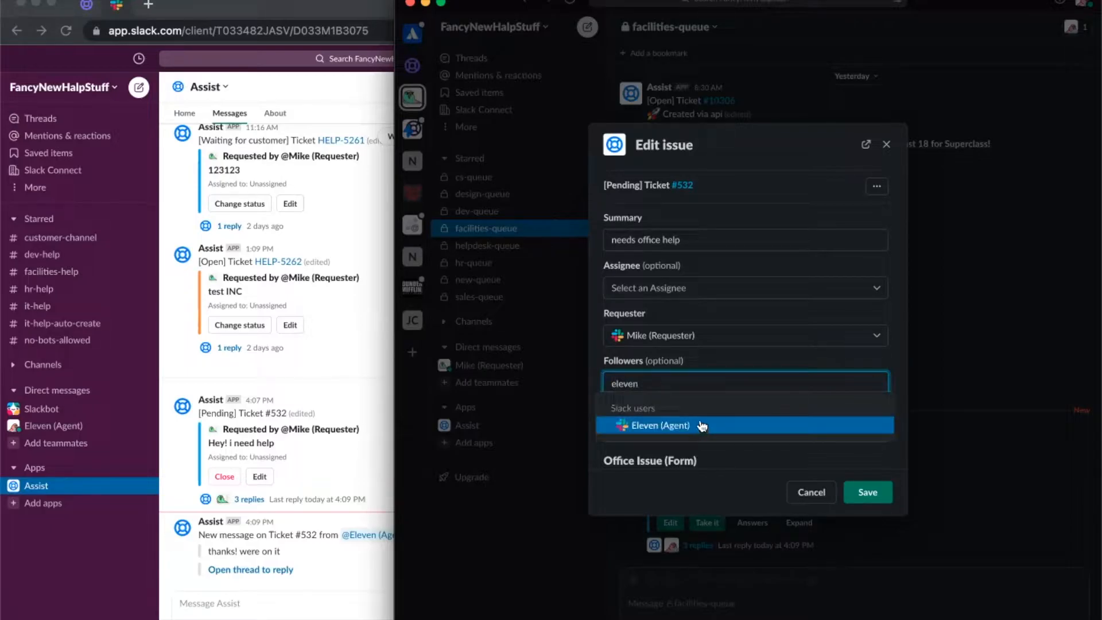
click(701, 425)
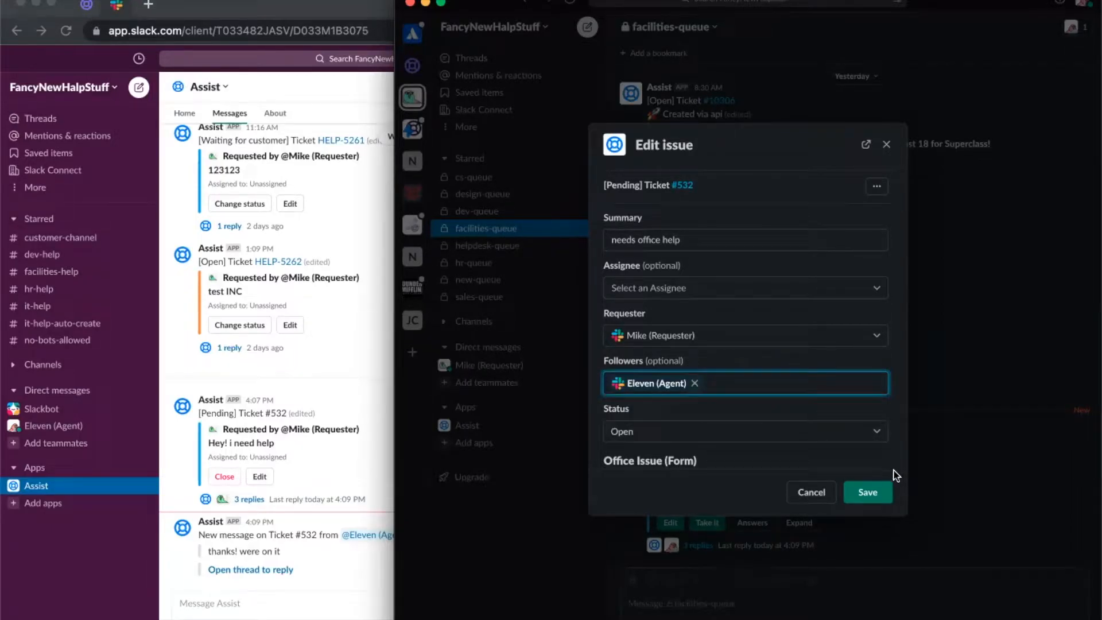
click(867, 495)
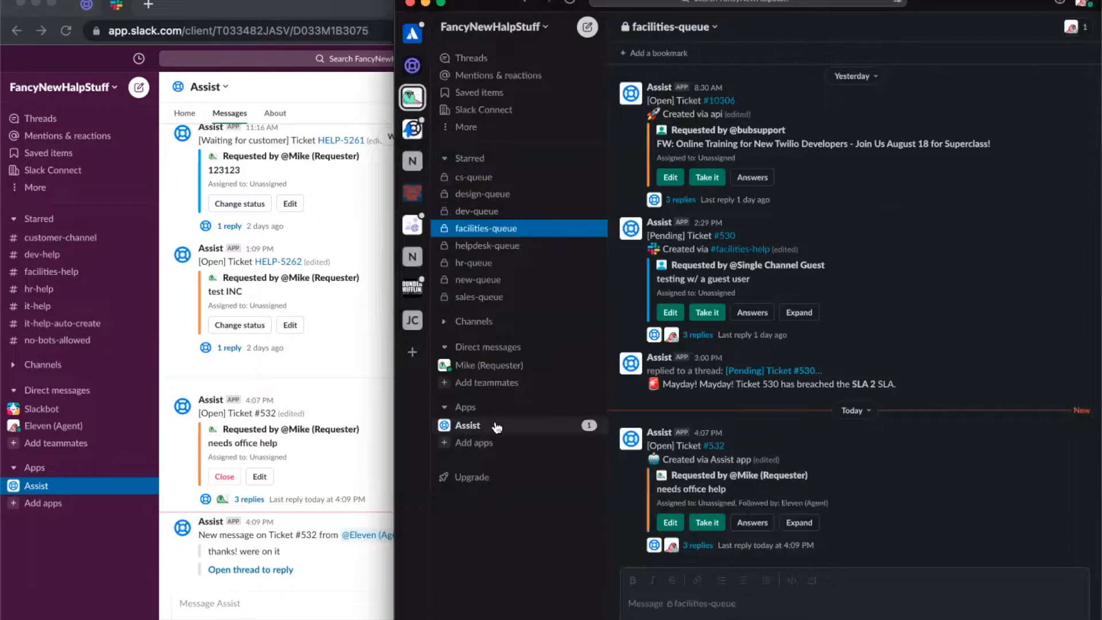
View the followed ticket in the agent's Assist messages and compare it with the requester's view
click(577, 429)
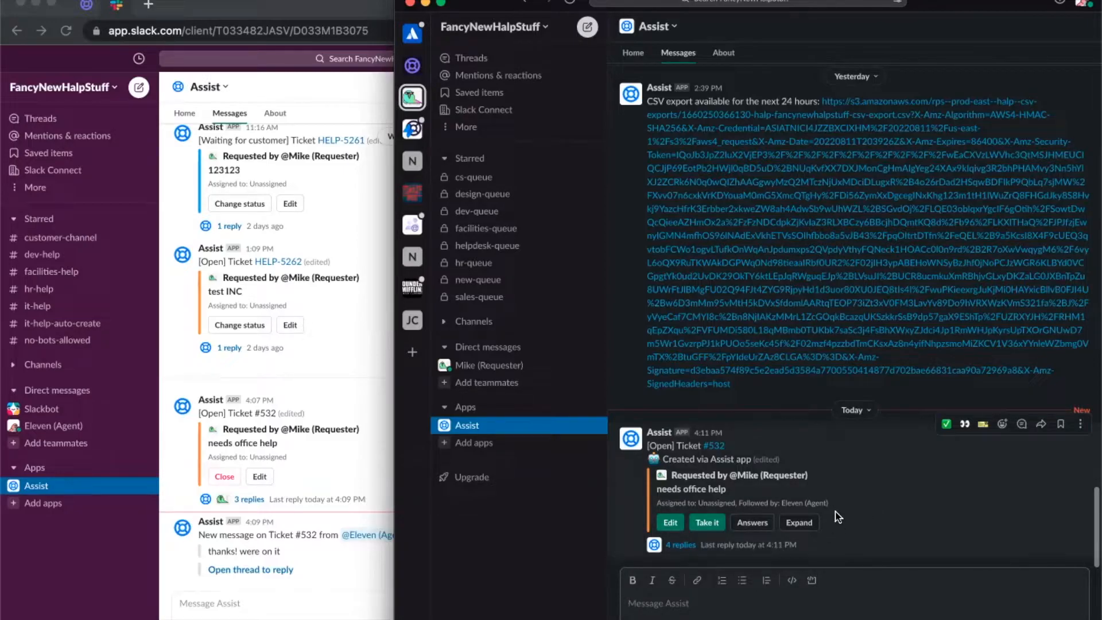
click(335, 466)
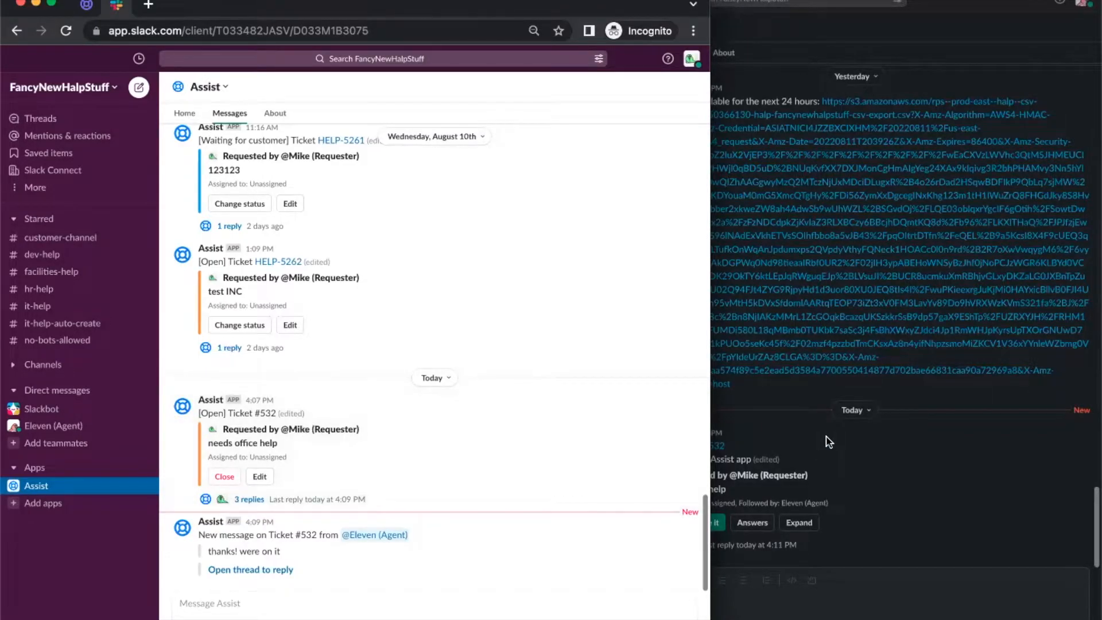
click(751, 436)
From the facilities-queue channel, remove the agent from the "needs office help" ticket's followers and save
click(494, 228)
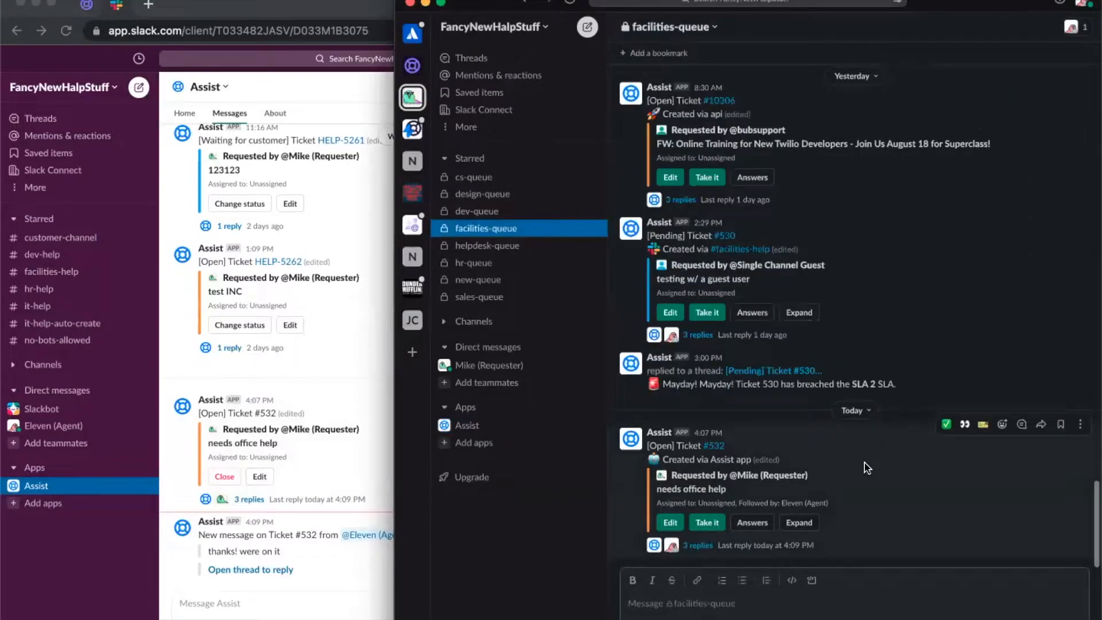
click(670, 522)
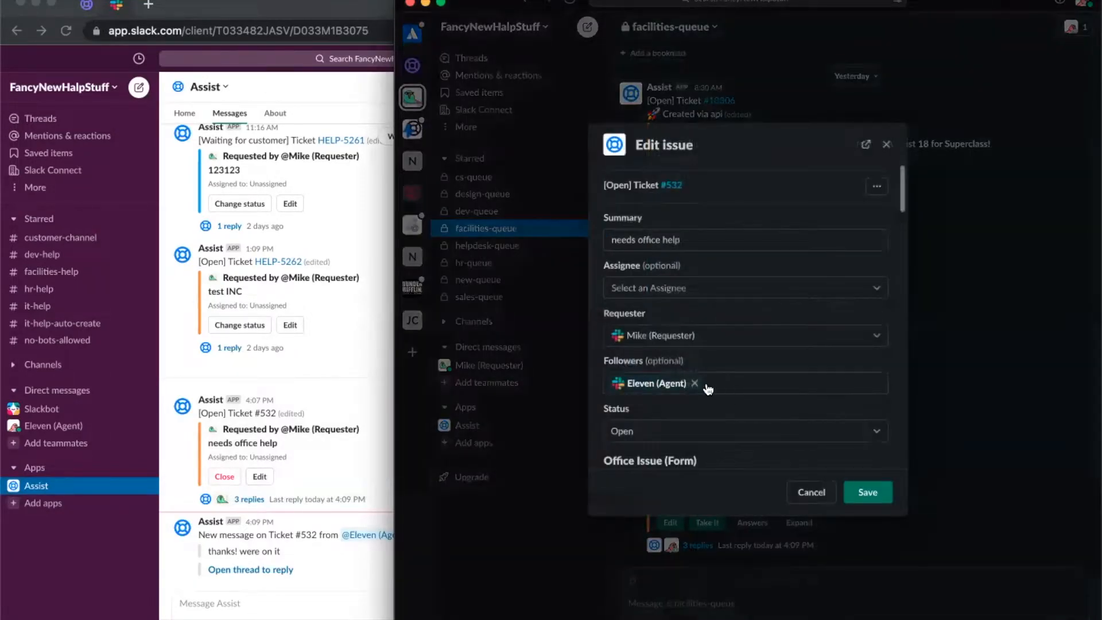
click(695, 383)
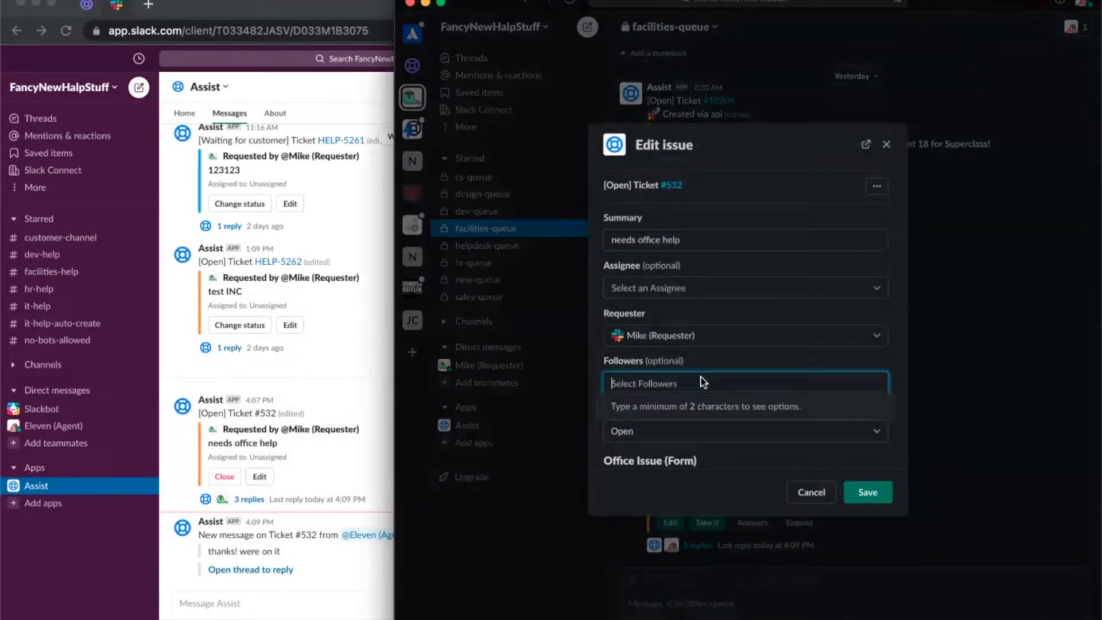
click(867, 492)
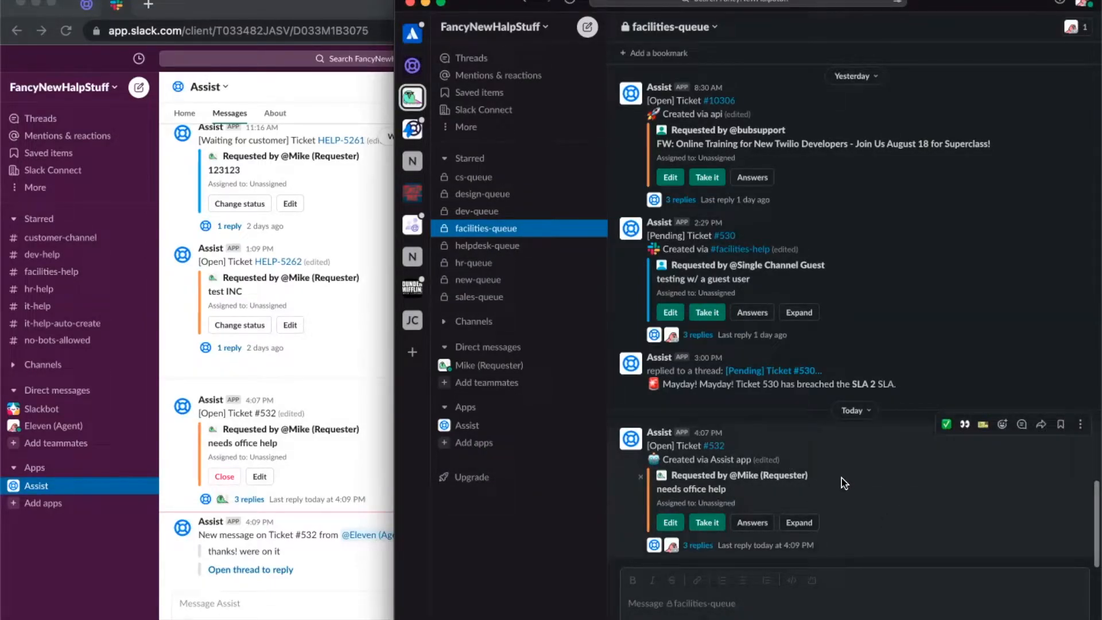
Check the requester's view, and as the agent post "this is a private note" with a leading lock emoji in the ticket's thread
click(322, 424)
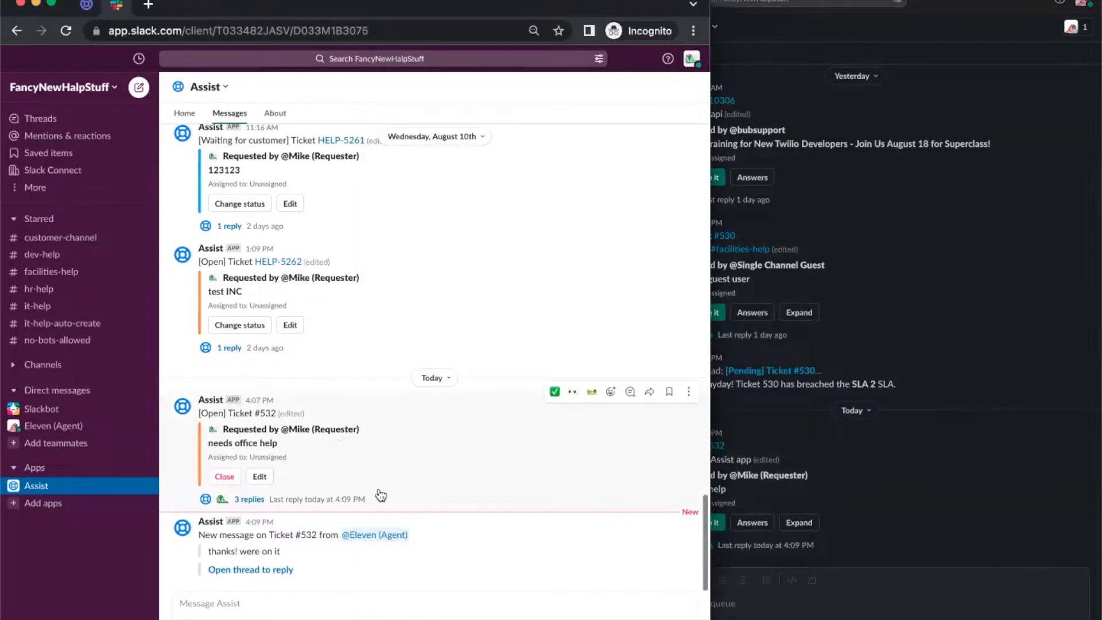
click(969, 514)
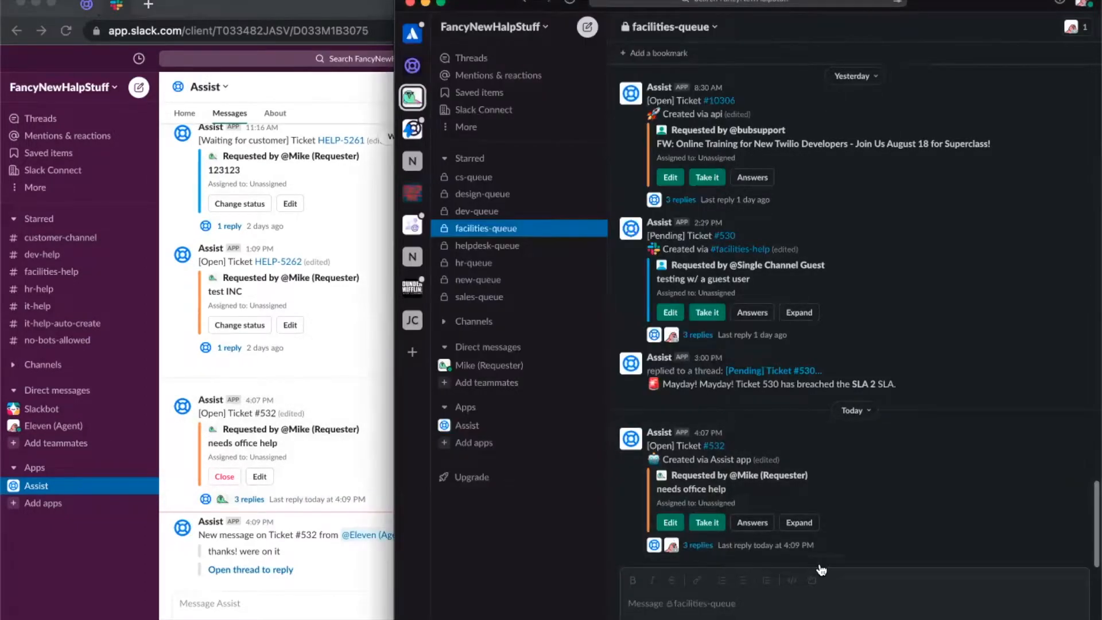
click(814, 545)
text(:lock)
key(Return)
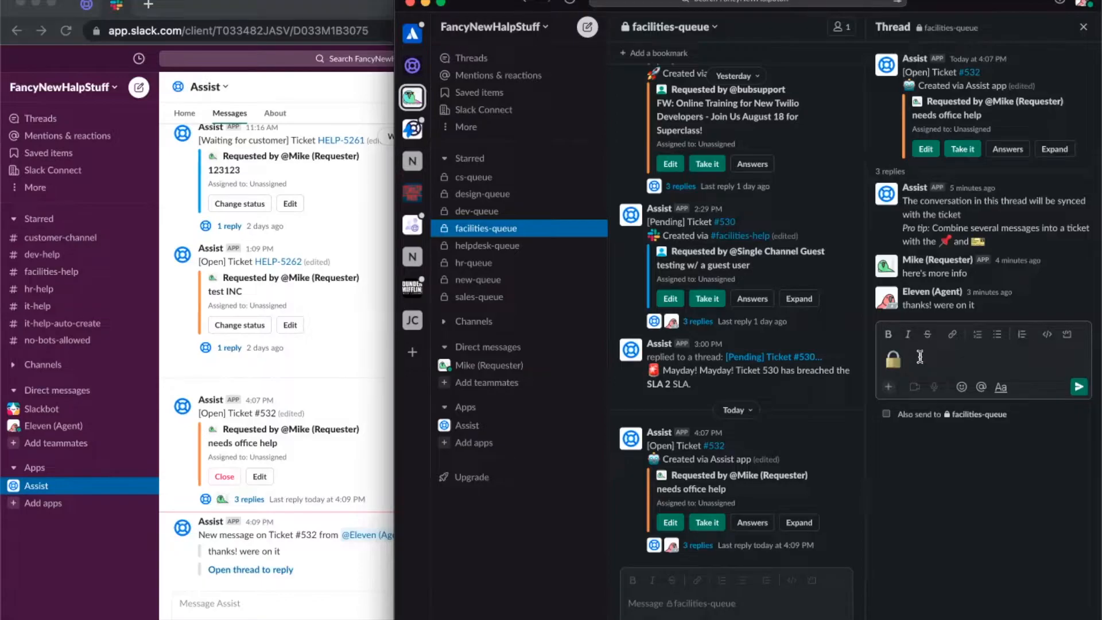
text(this is a private note)
key(Return)
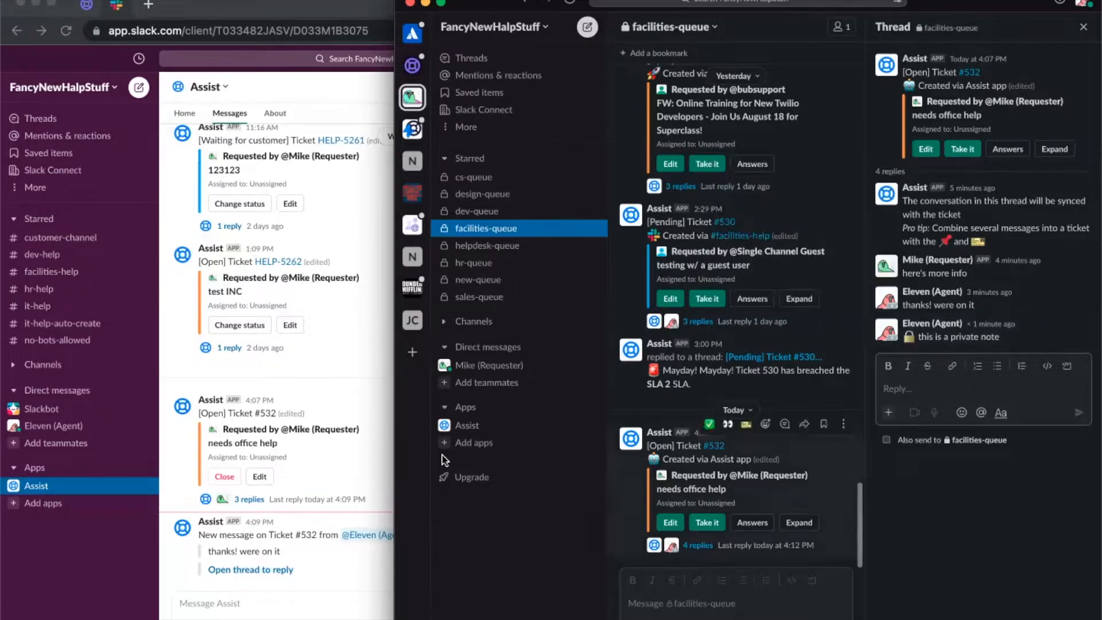
Check the requester's ticket thread for the private note, and close the thread in both windows
click(339, 503)
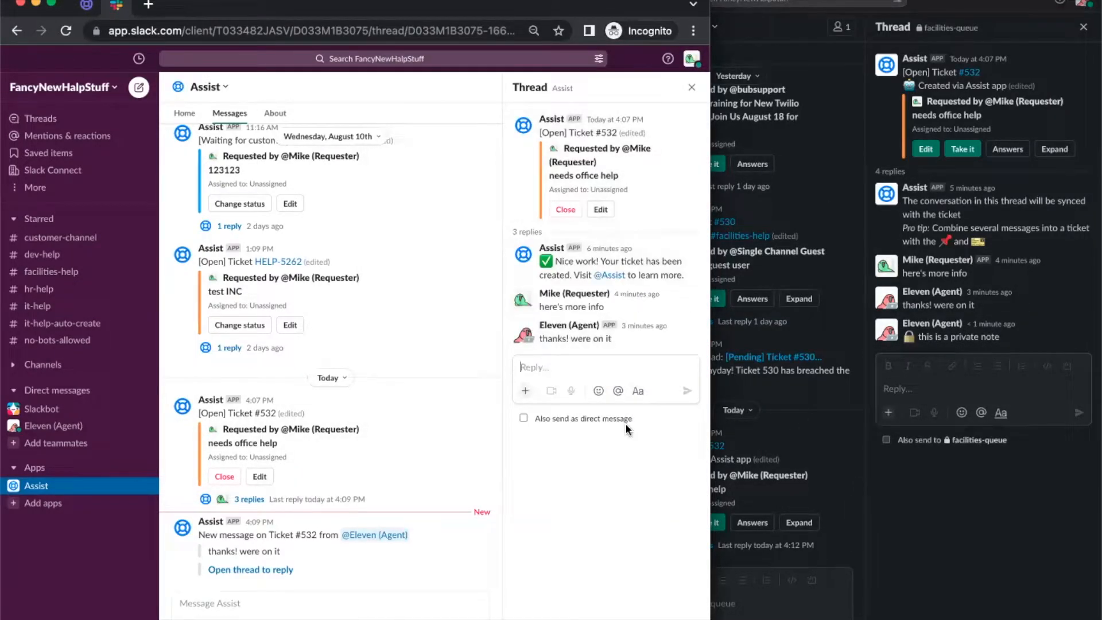
click(691, 87)
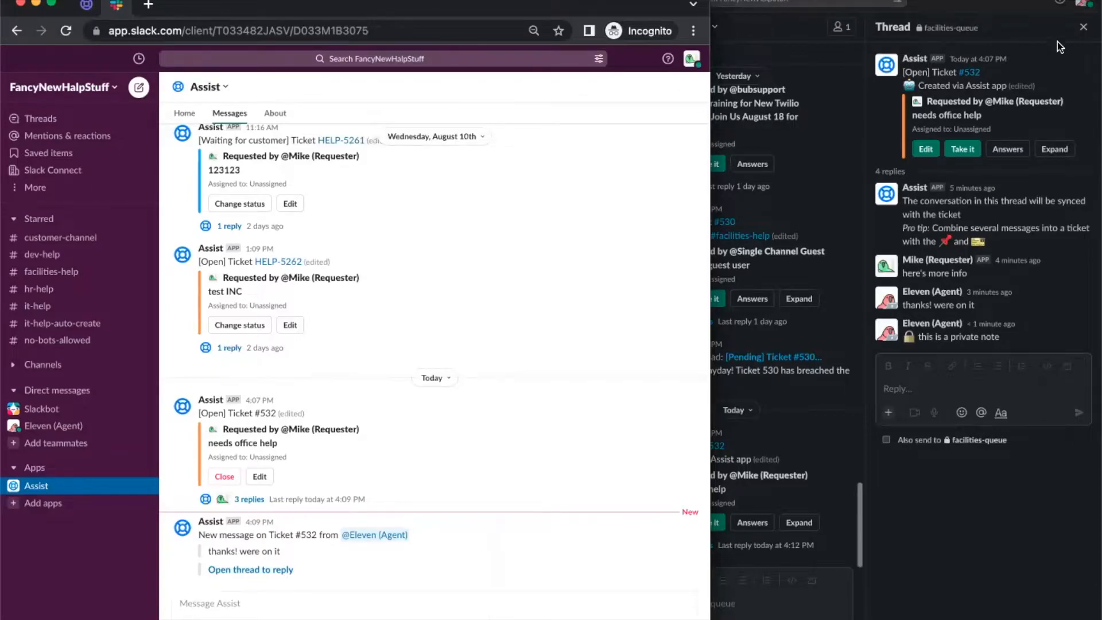
click(1082, 27)
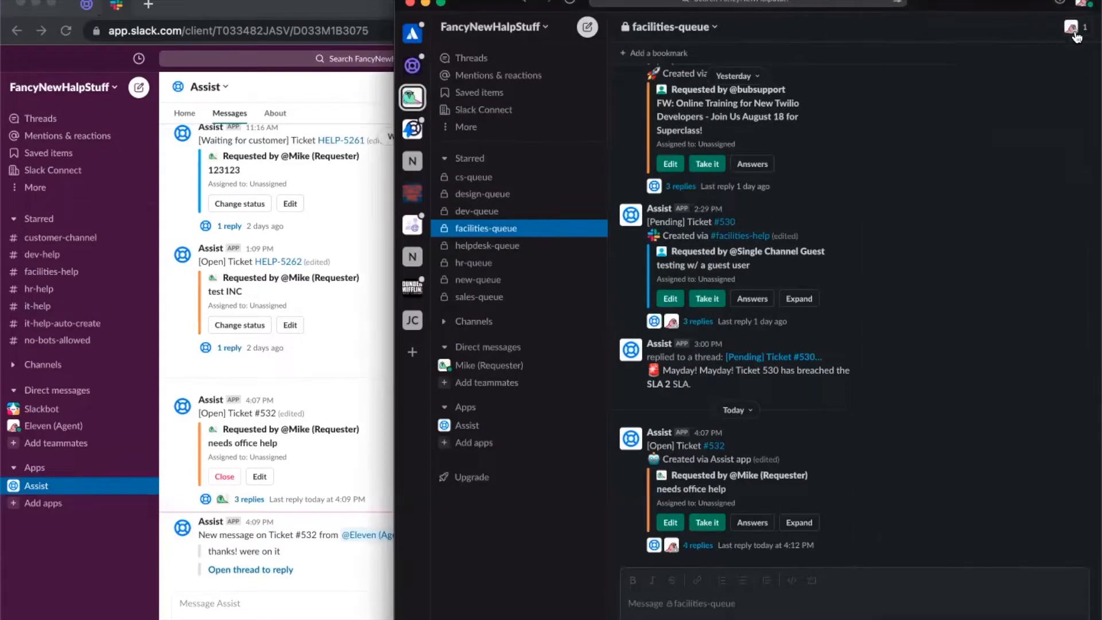
Take the "needs office help" ticket as the agent, reply "this is fixed" in its thread, and close the ticket and thread
click(711, 521)
click(738, 545)
text(this is fixed)
key(Return)
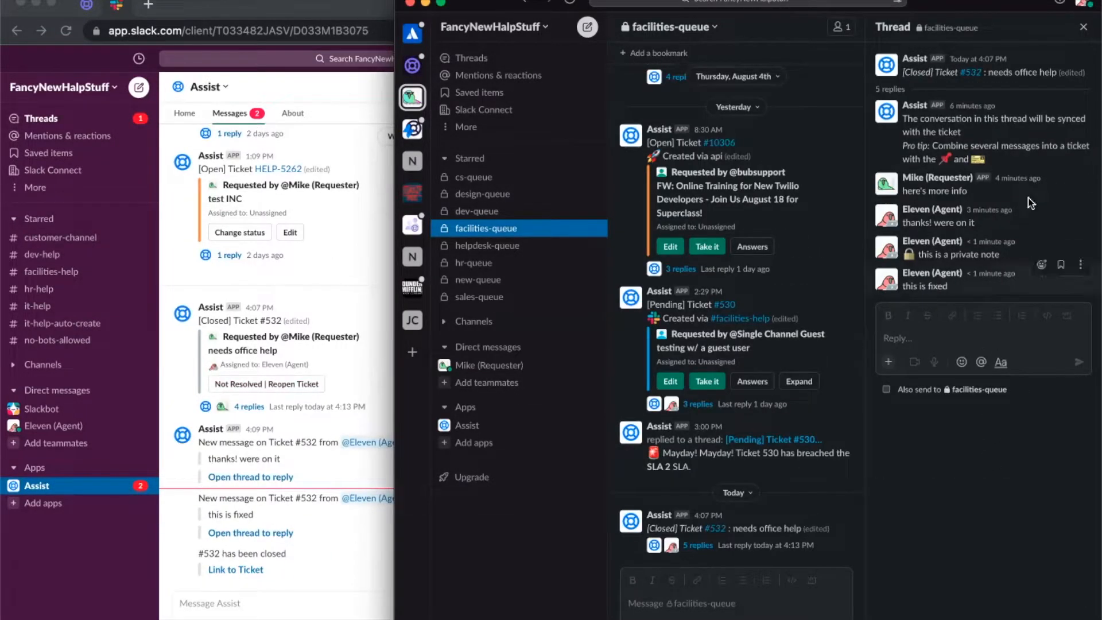
click(1083, 27)
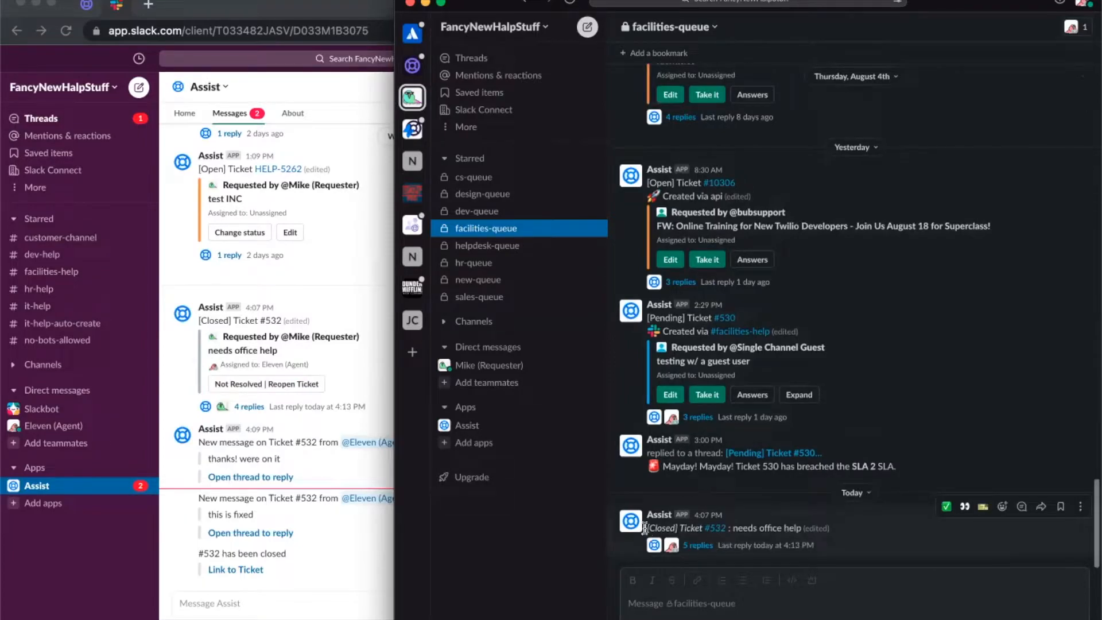
Examine the ticket's closed status in the queue and its closing message in the requester's thread, and close that thread
double_click(667, 527)
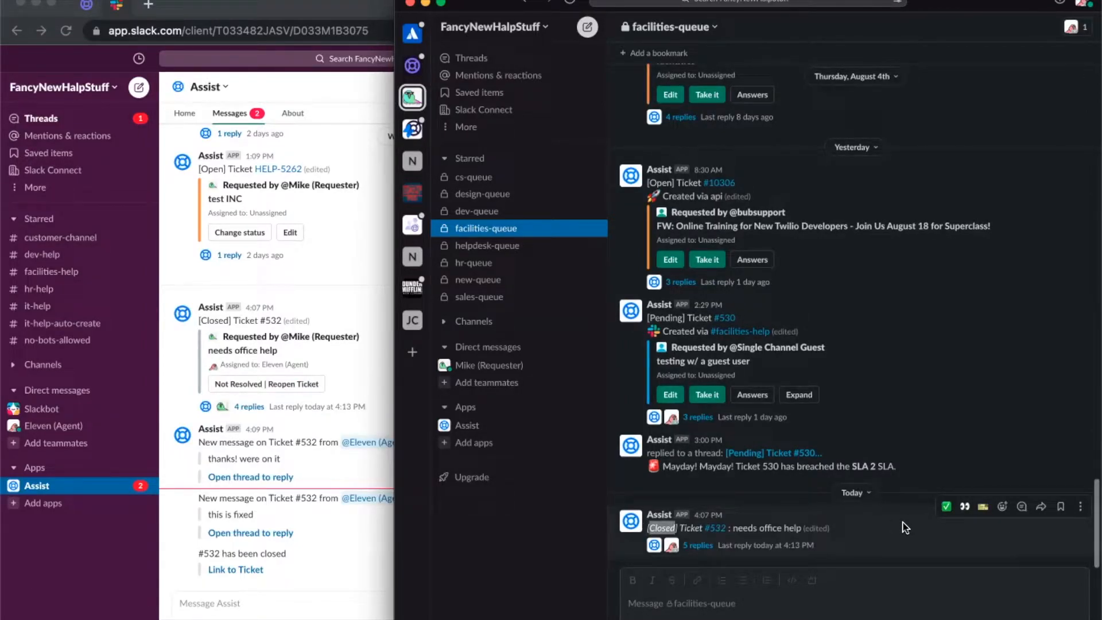
click(326, 487)
click(236, 569)
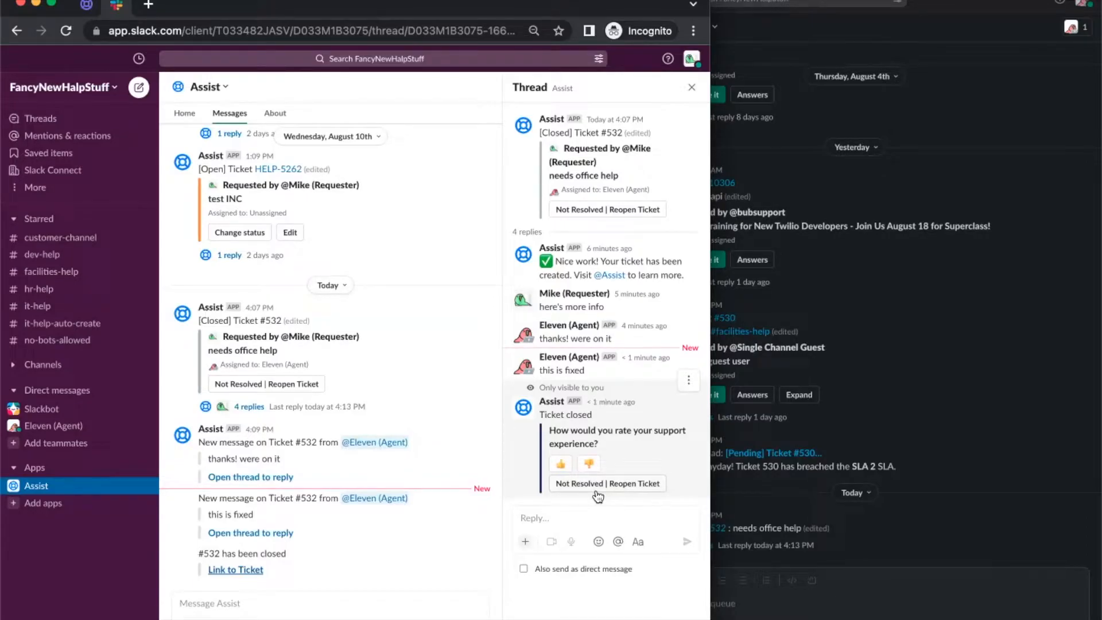
click(691, 87)
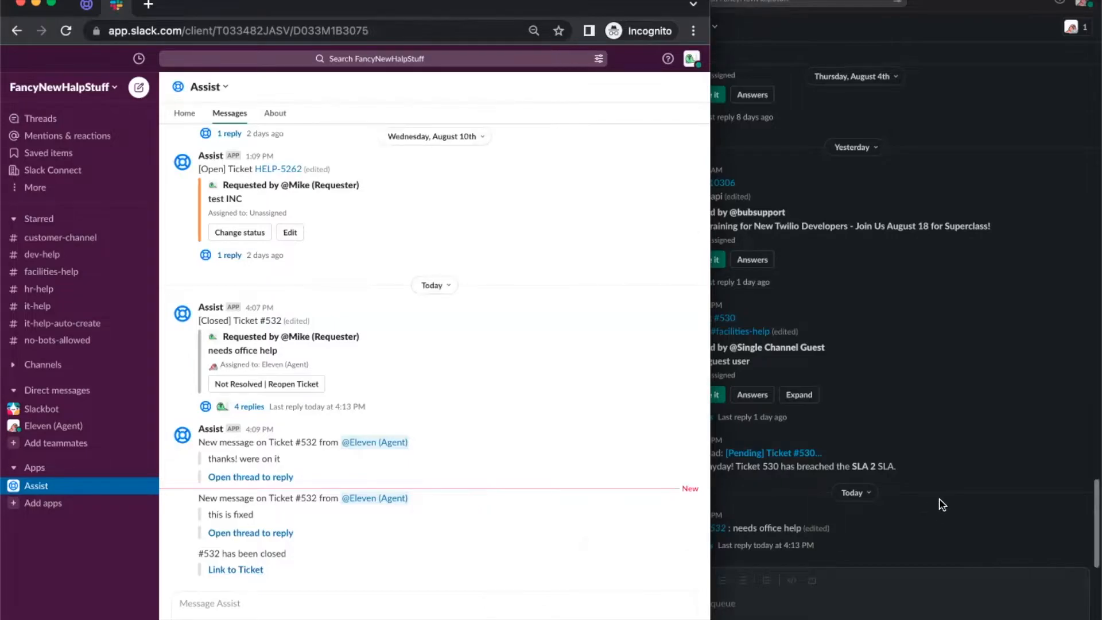
Copy the closed ticket's link from the facilities-queue channel and open it in a new browser tab
click(934, 429)
click(875, 519)
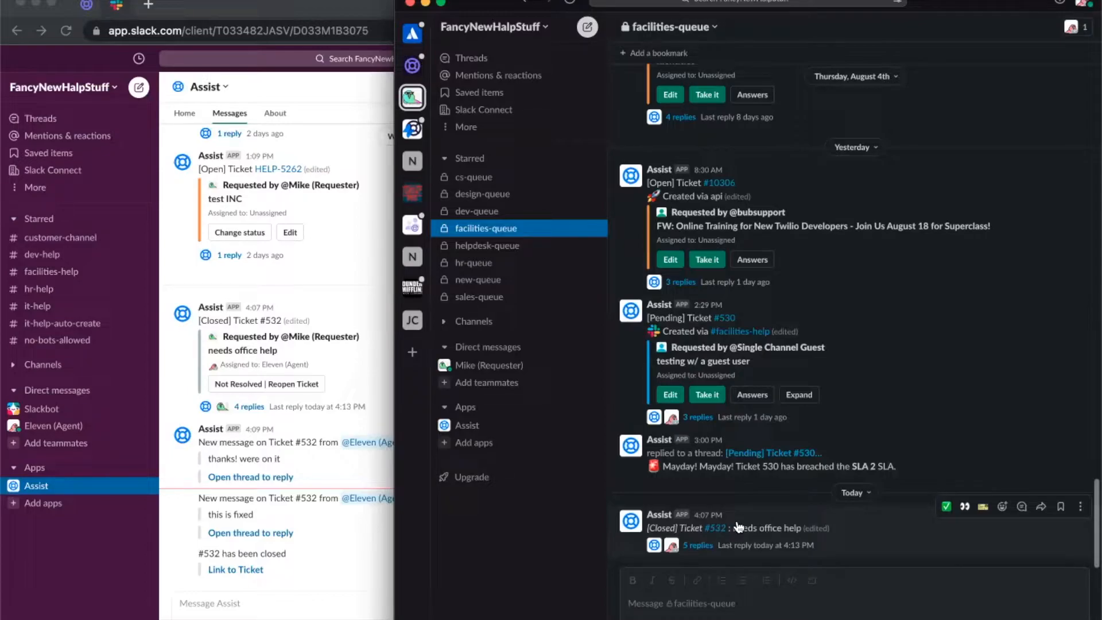
right_click(719, 528)
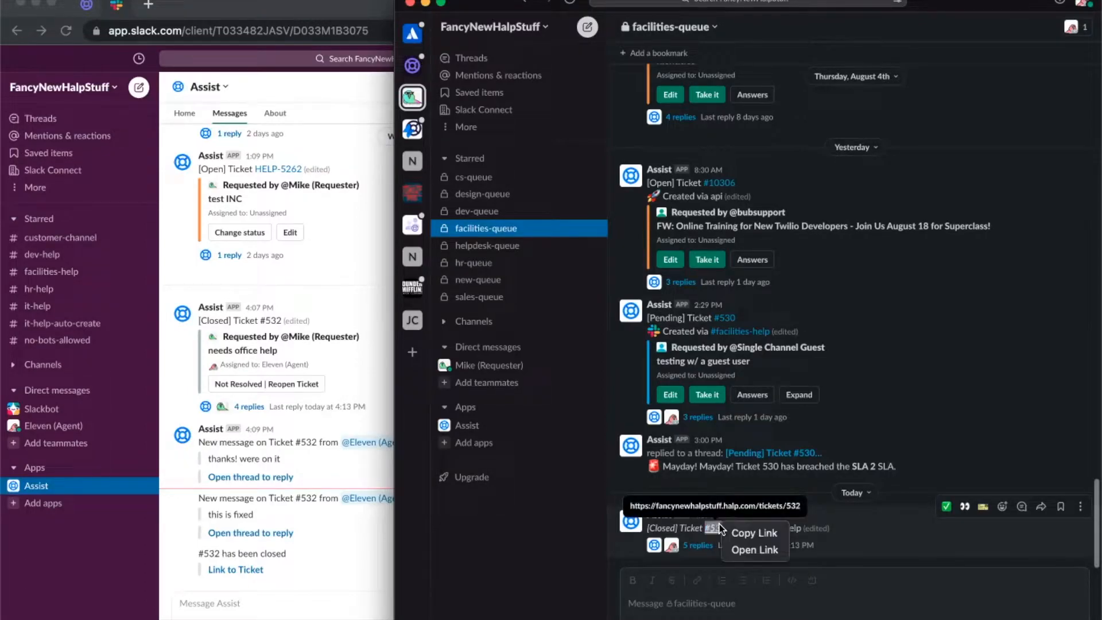
click(743, 534)
click(249, 395)
key(ctrl+t)
key(ctrl+v)
key(Return)
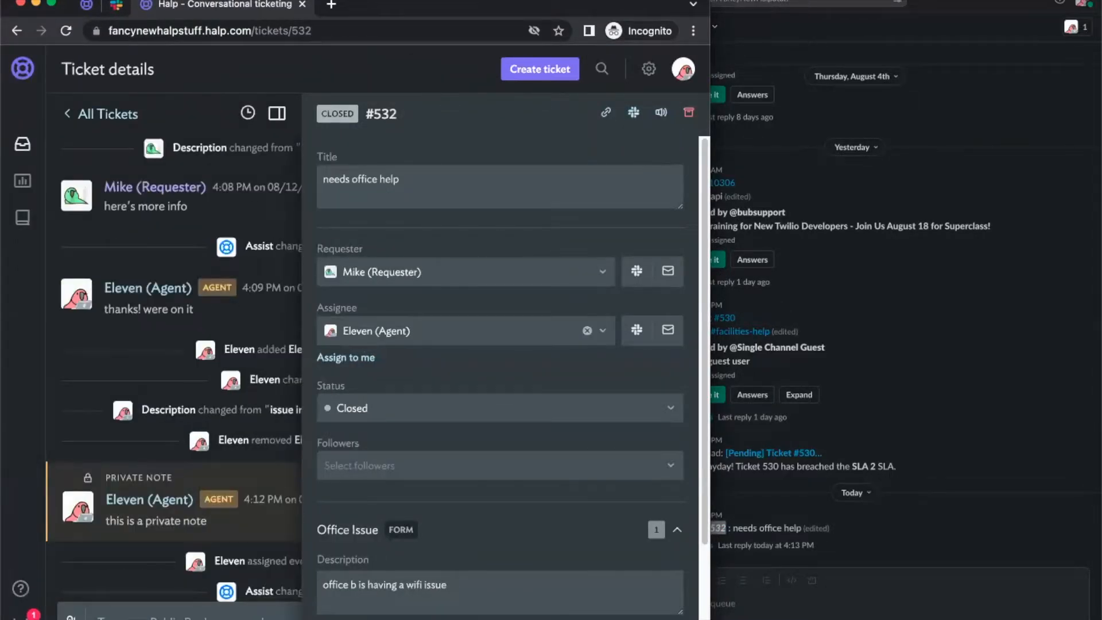
Reopen the "needs office help" ticket by setting its status to Pending, and post the public reply "im reopening this"
drag(710, 344, 1101, 344)
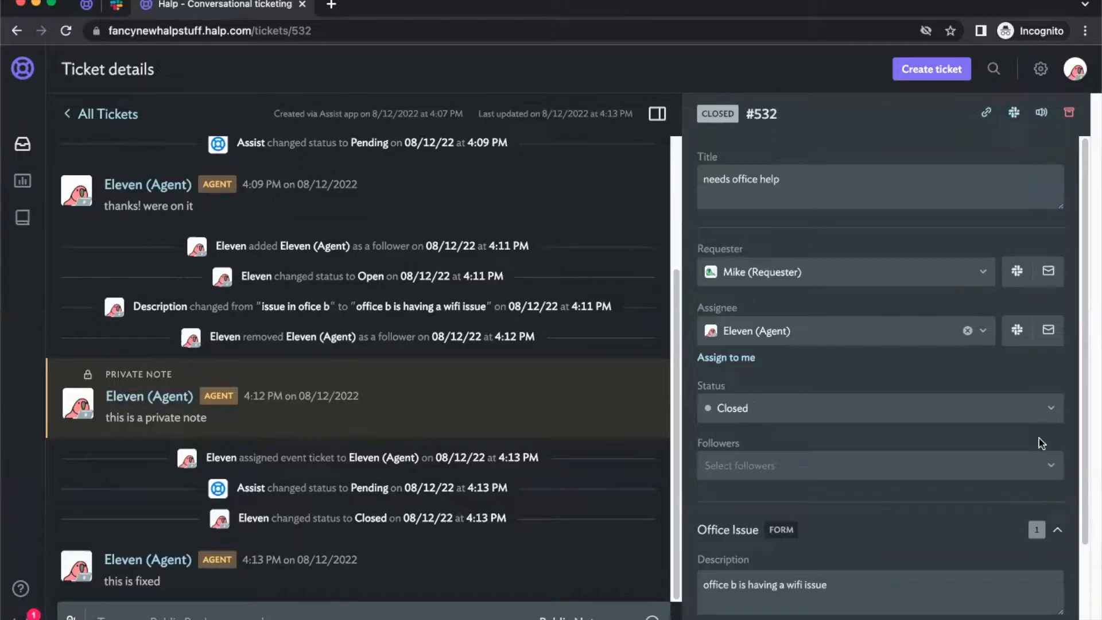
click(1040, 409)
click(822, 463)
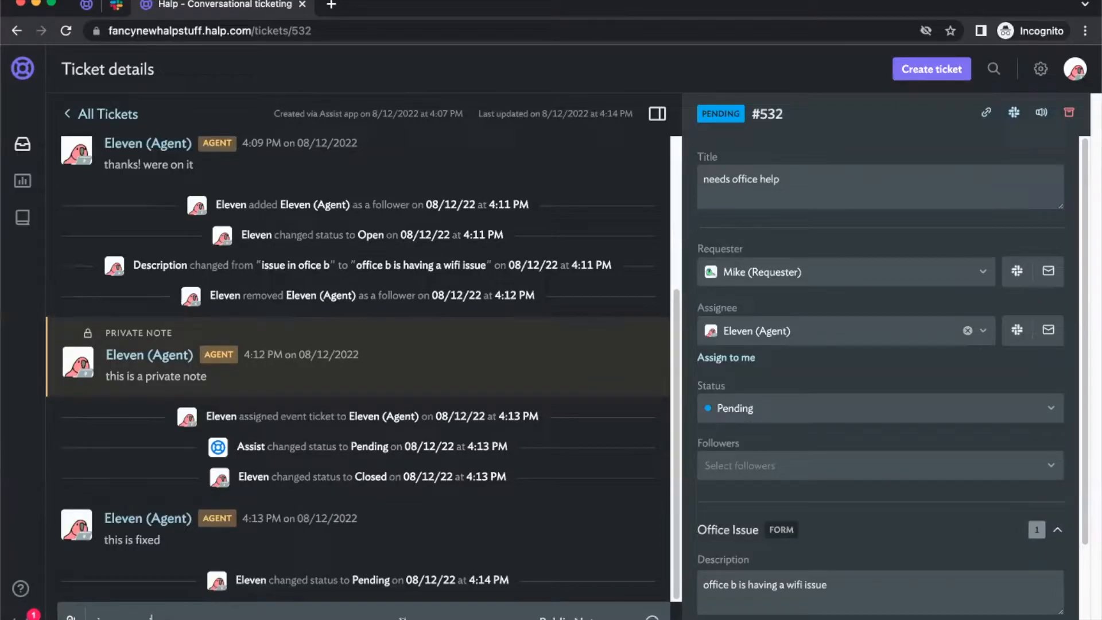
key(Return)
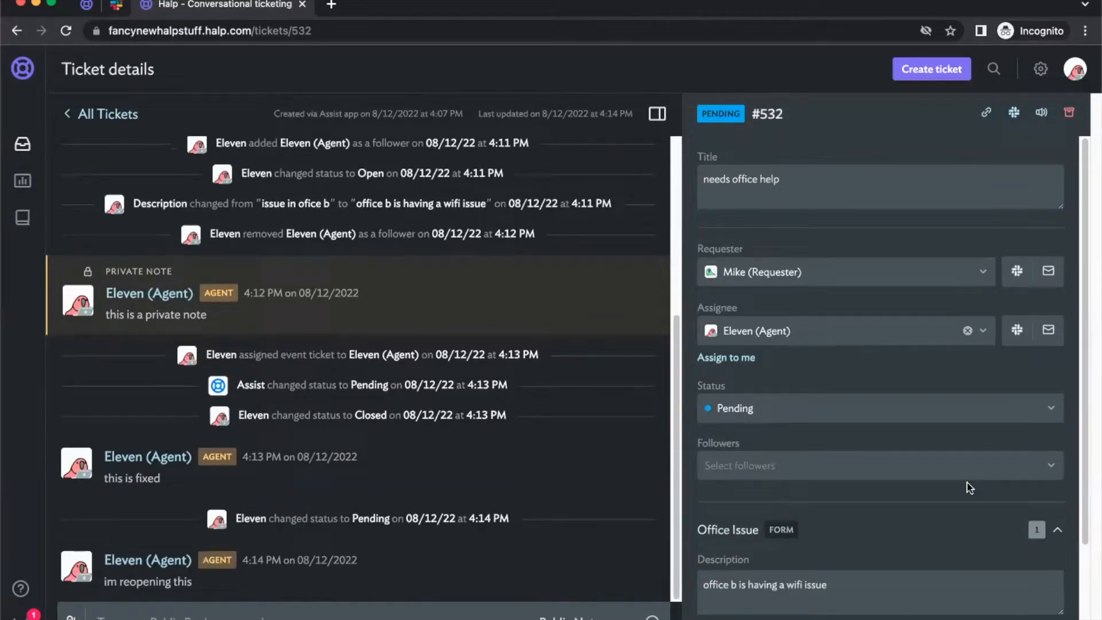
scroll(824, 482, down, 3)
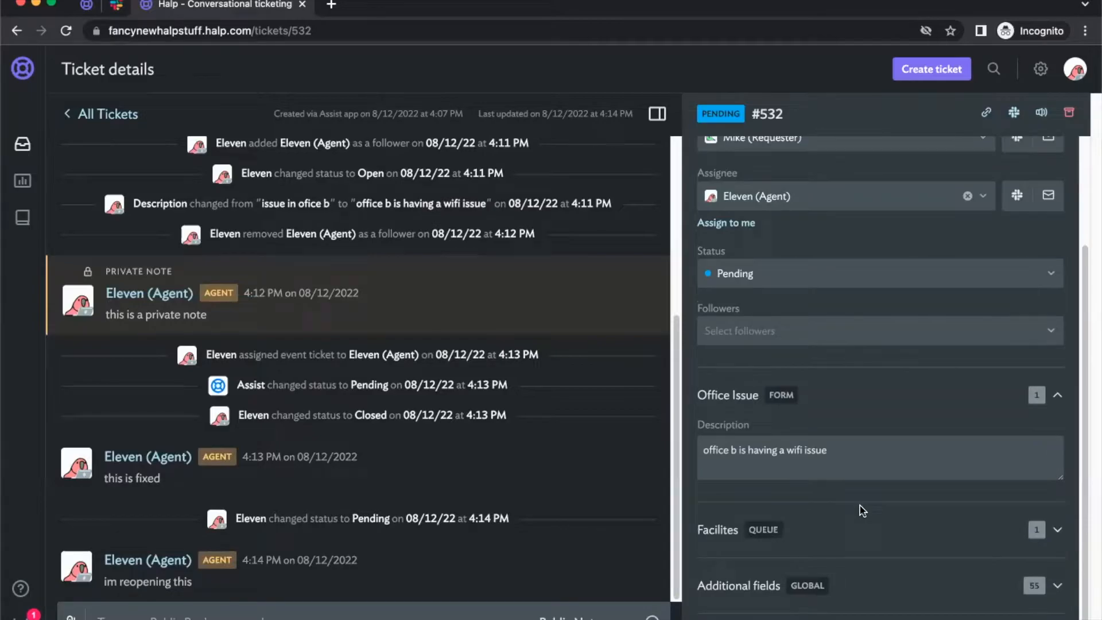
scroll(845, 489, up, 3)
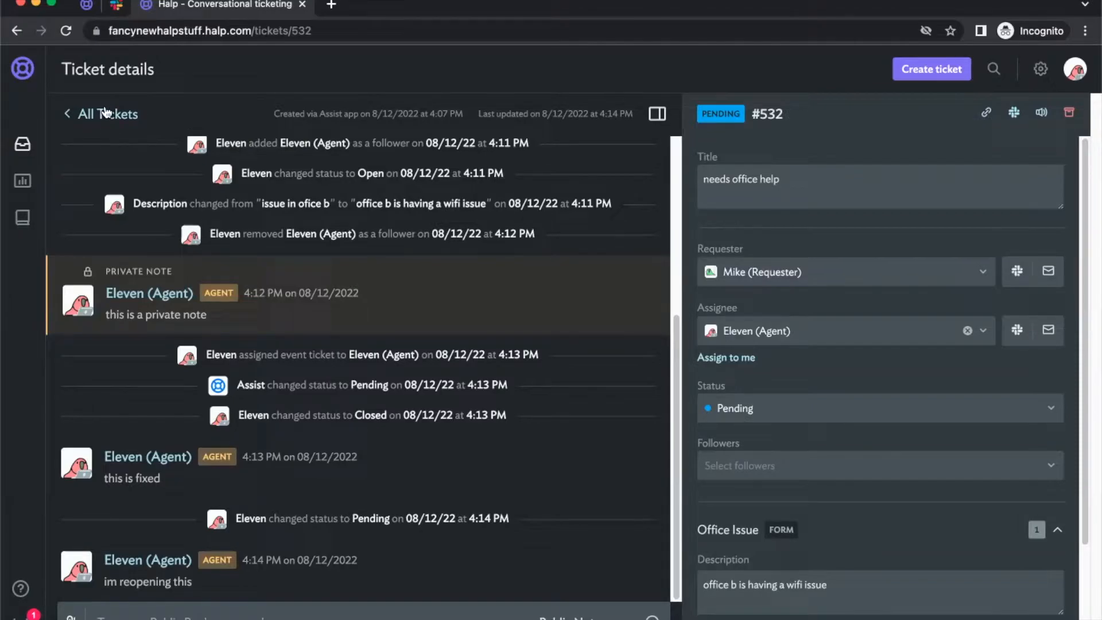
Open the list of all tickets and look through the queues available as filters
click(21, 148)
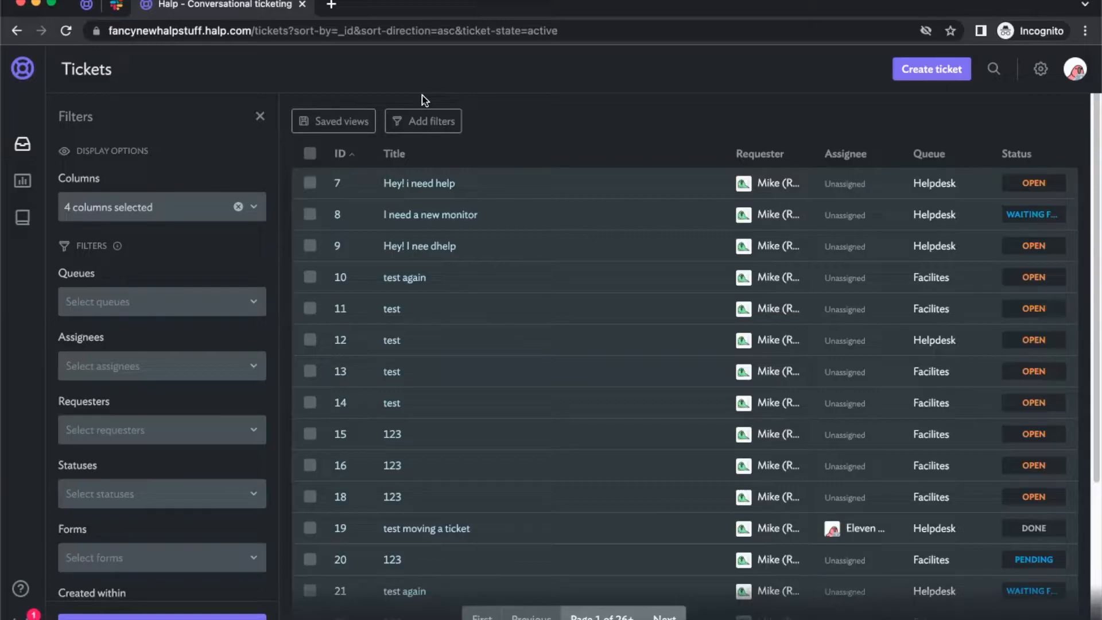
key(super+minus)
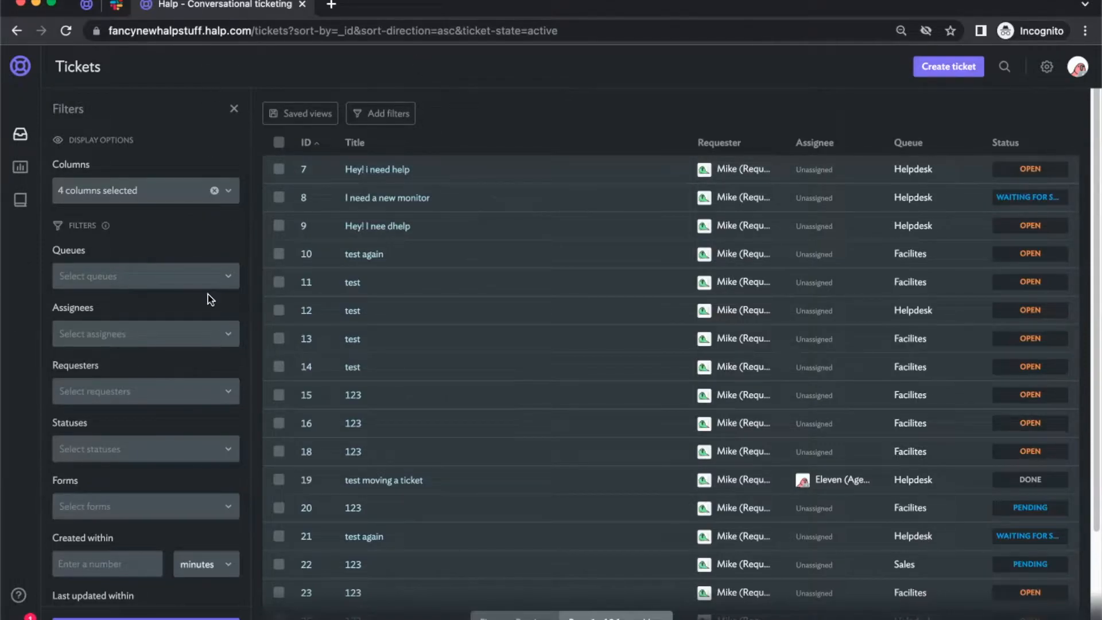
click(196, 285)
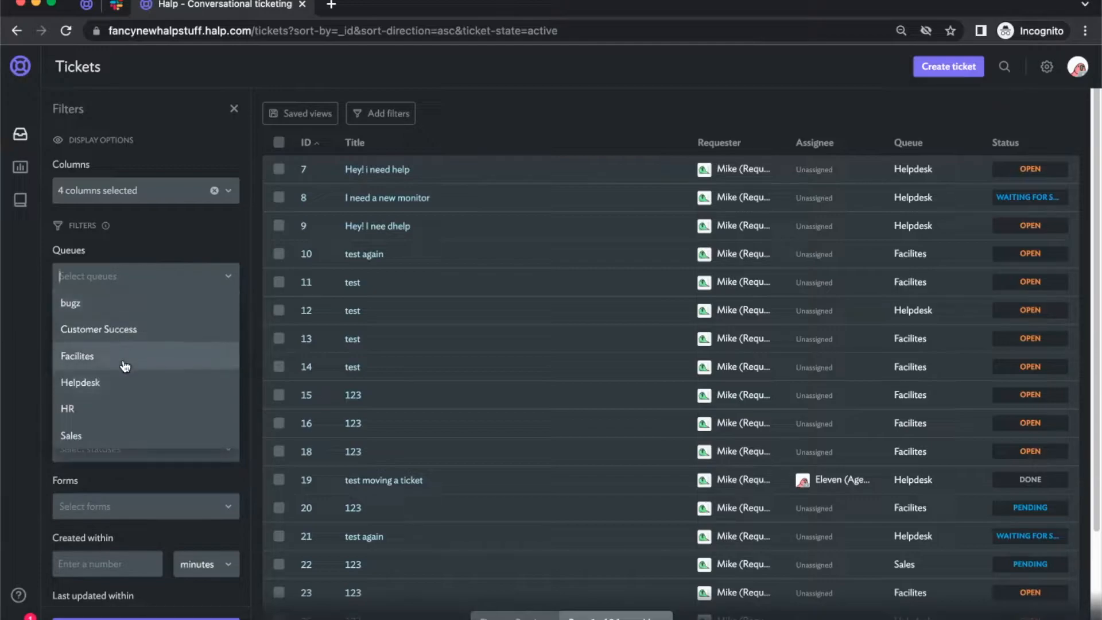
click(135, 238)
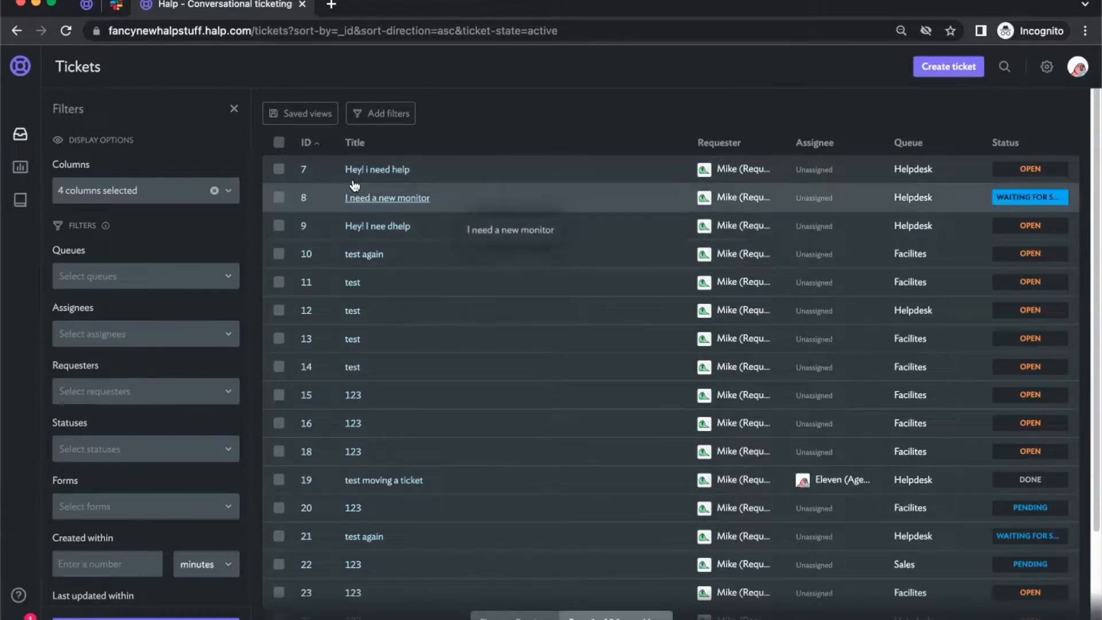
click(278, 172)
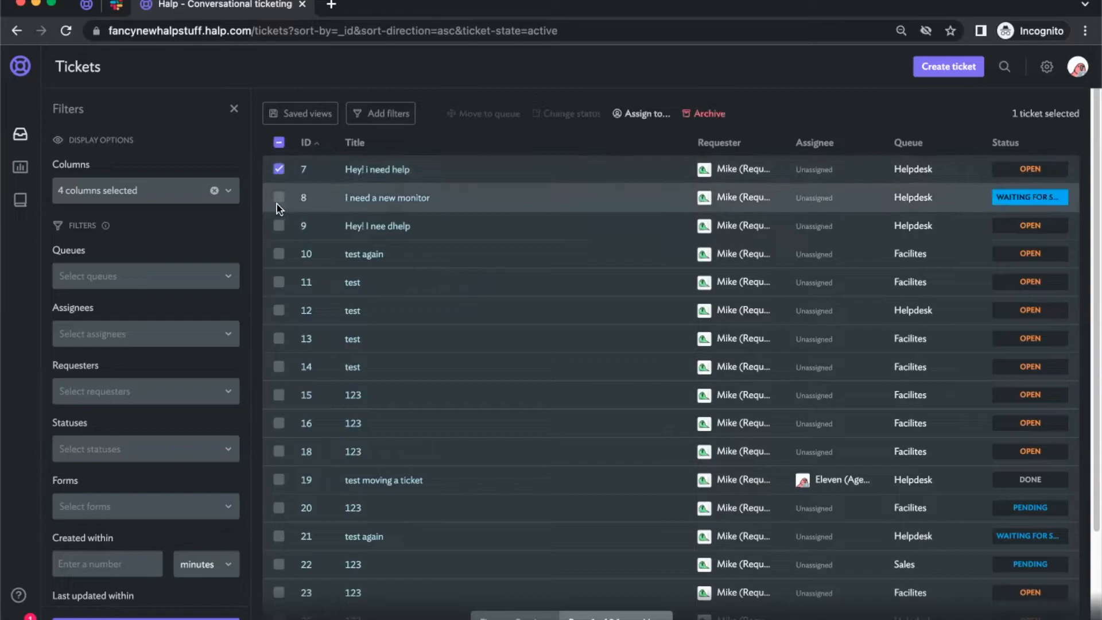
click(279, 198)
click(278, 225)
click(278, 253)
click(278, 282)
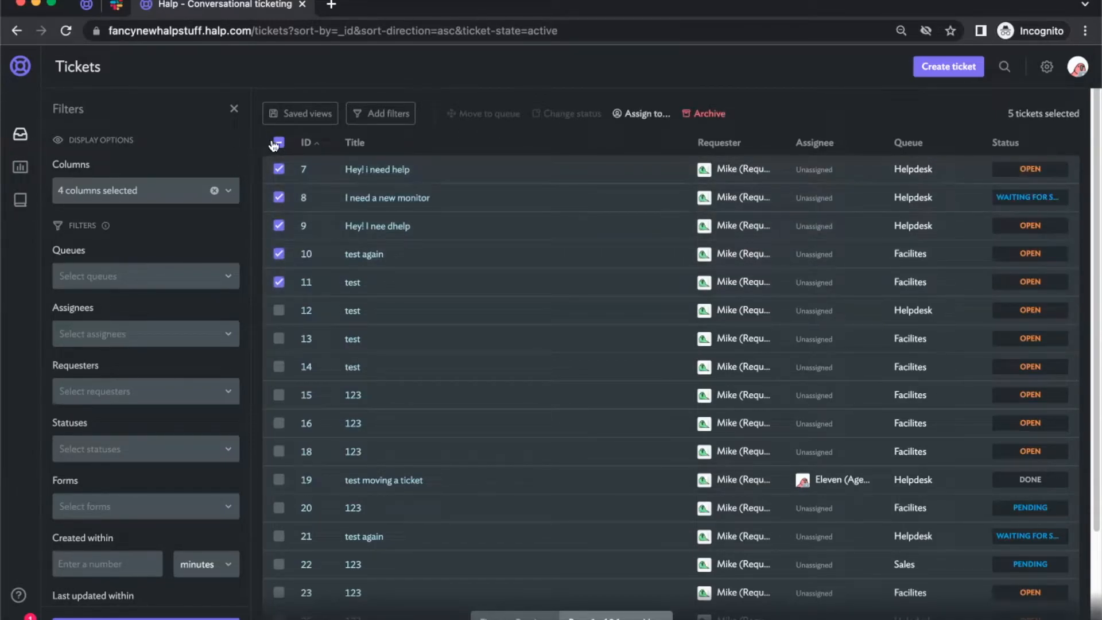
click(276, 143)
Select tickets 13, 14 and 15, view the queues they could be moved to, and cancel the move and the selection
click(278, 338)
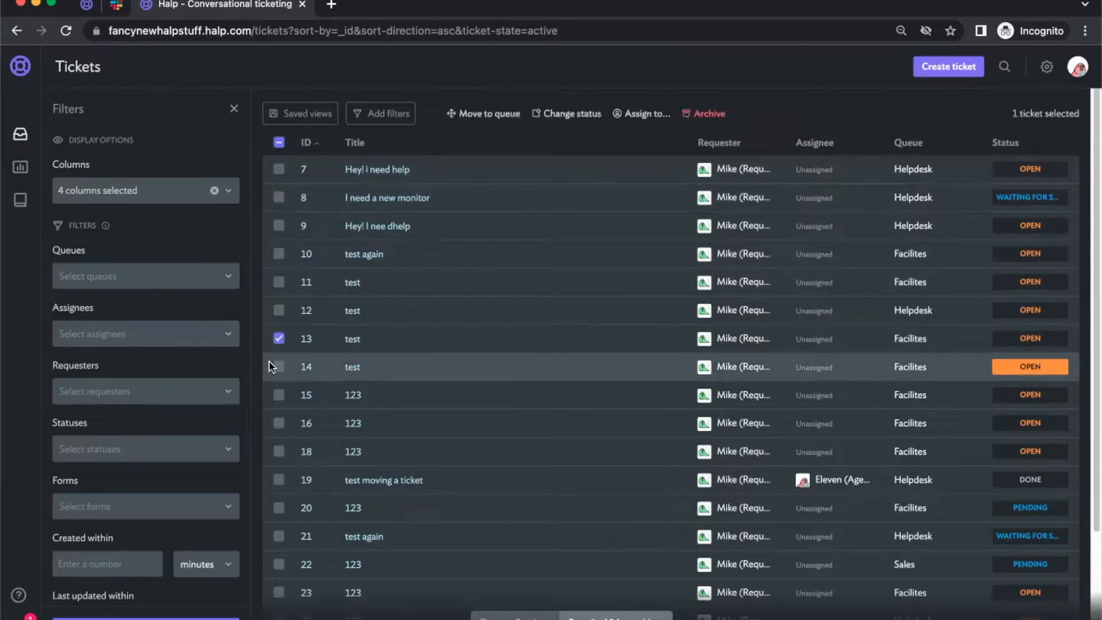
click(278, 366)
click(278, 395)
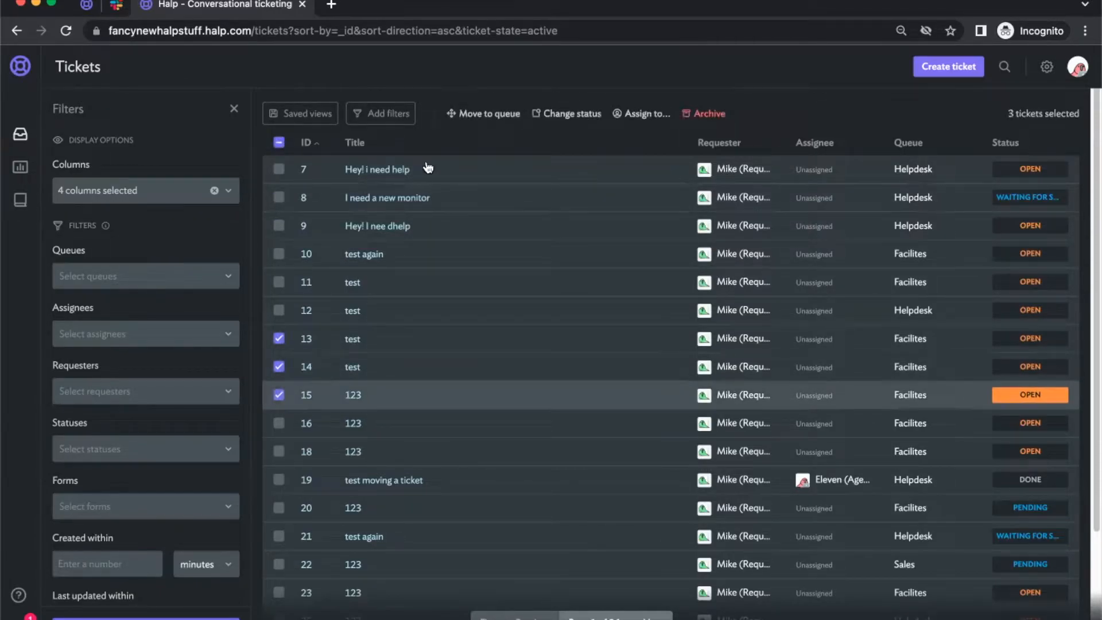
click(474, 114)
click(466, 182)
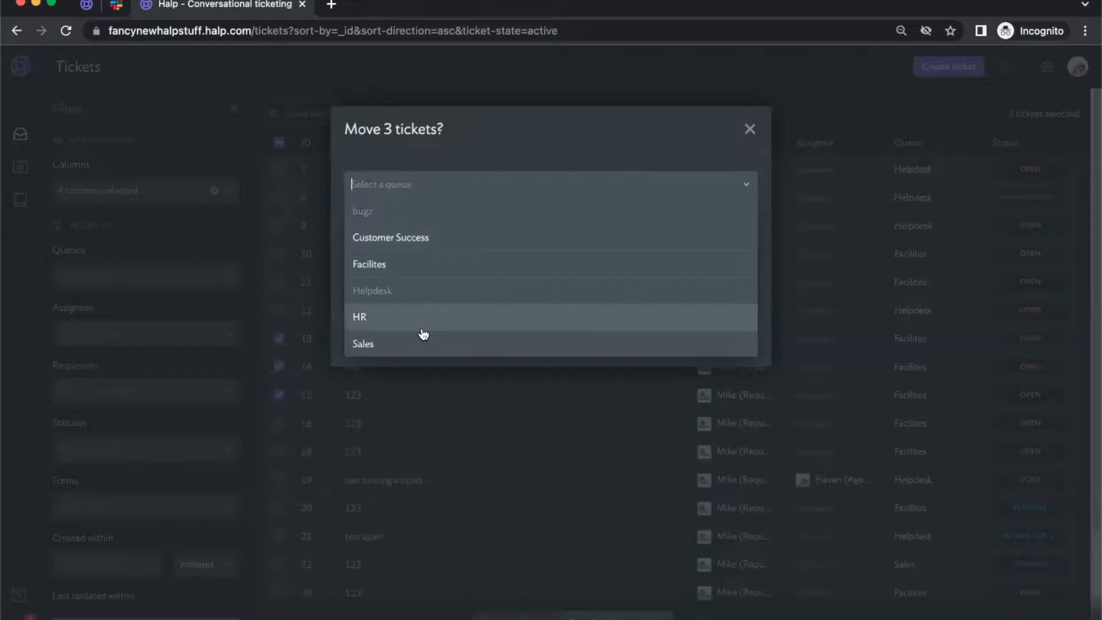
click(761, 127)
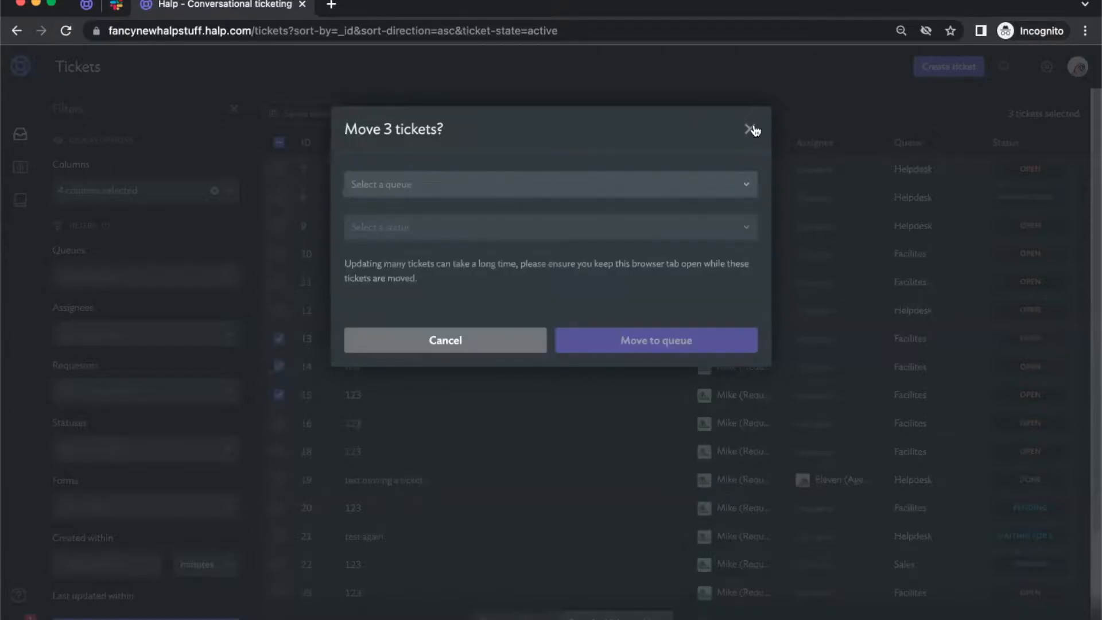
click(750, 129)
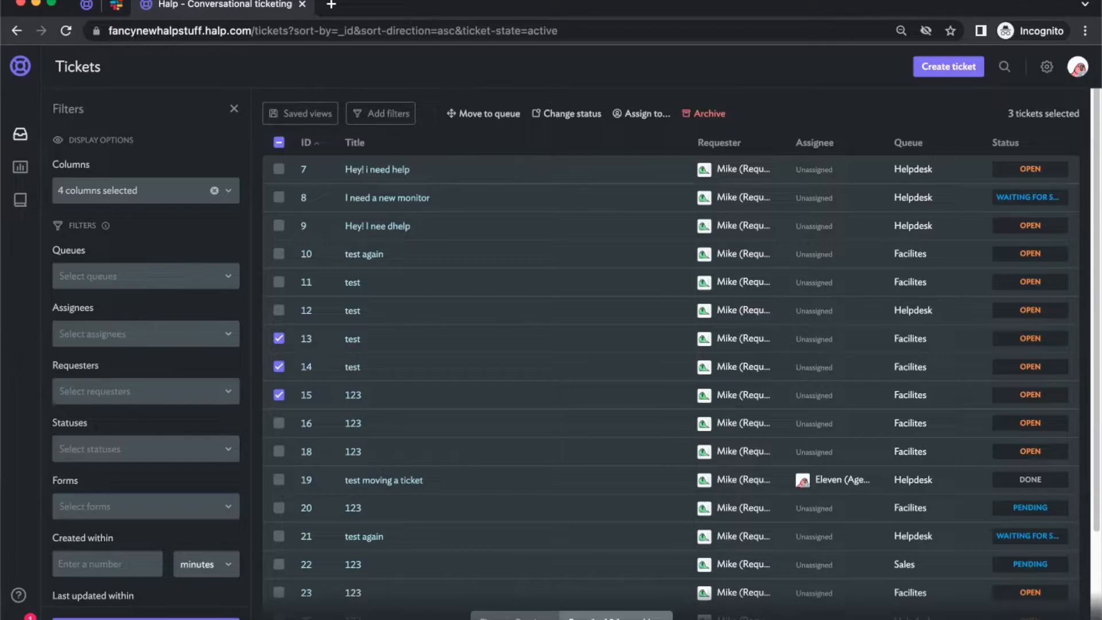
key(ctrl+alt+e)
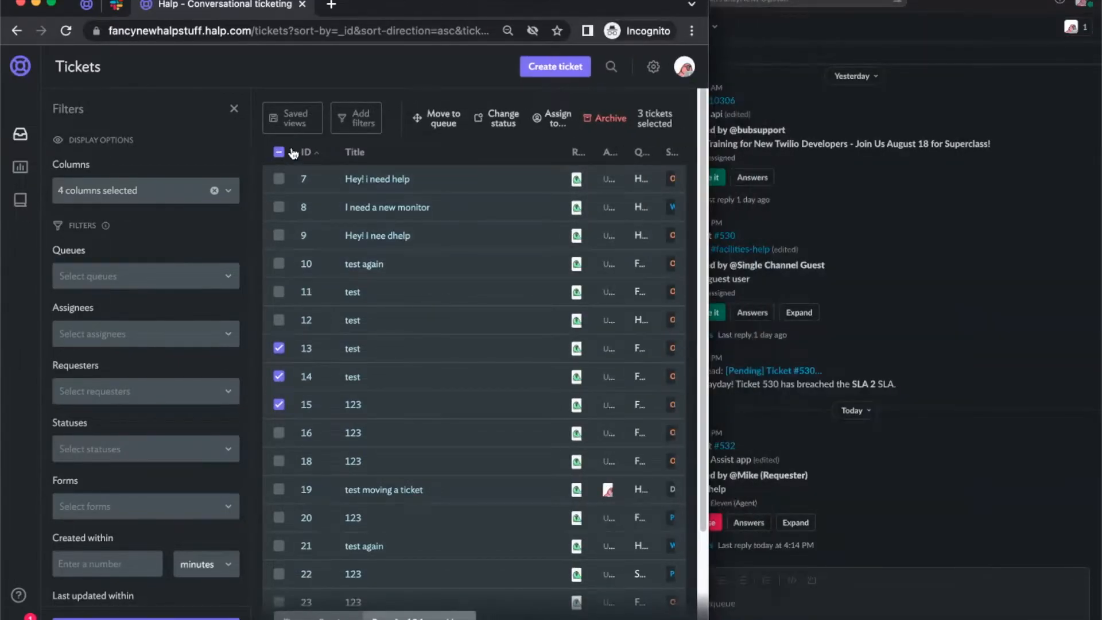
click(279, 152)
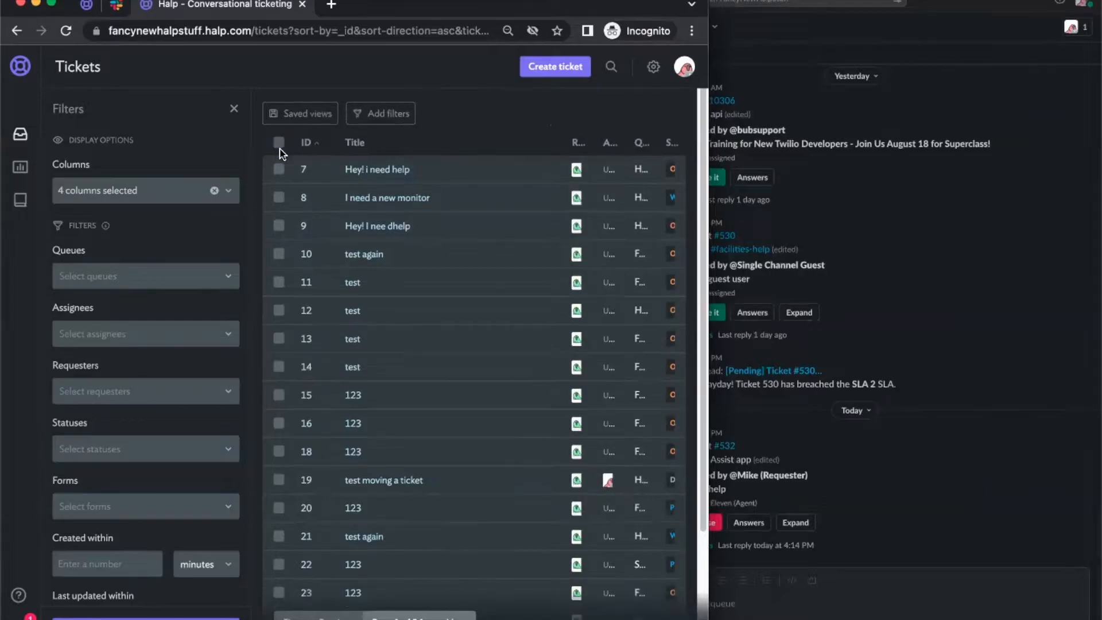
Switch to the requester's Slack in the browser and open the facilities-help channel beside the agent's facilities-queue
click(923, 274)
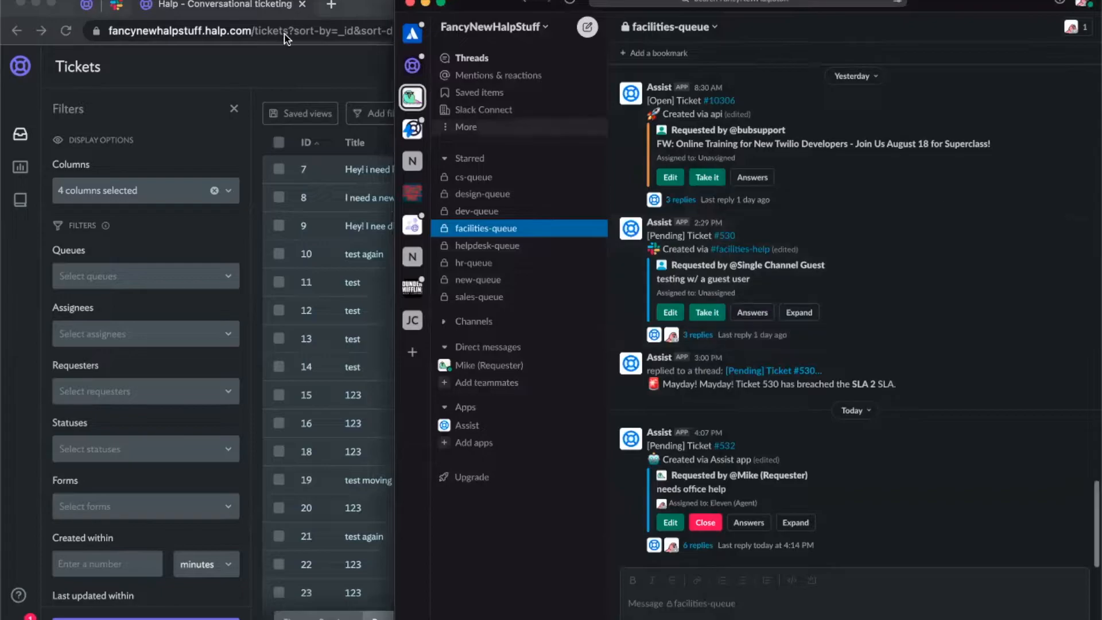
click(113, 6)
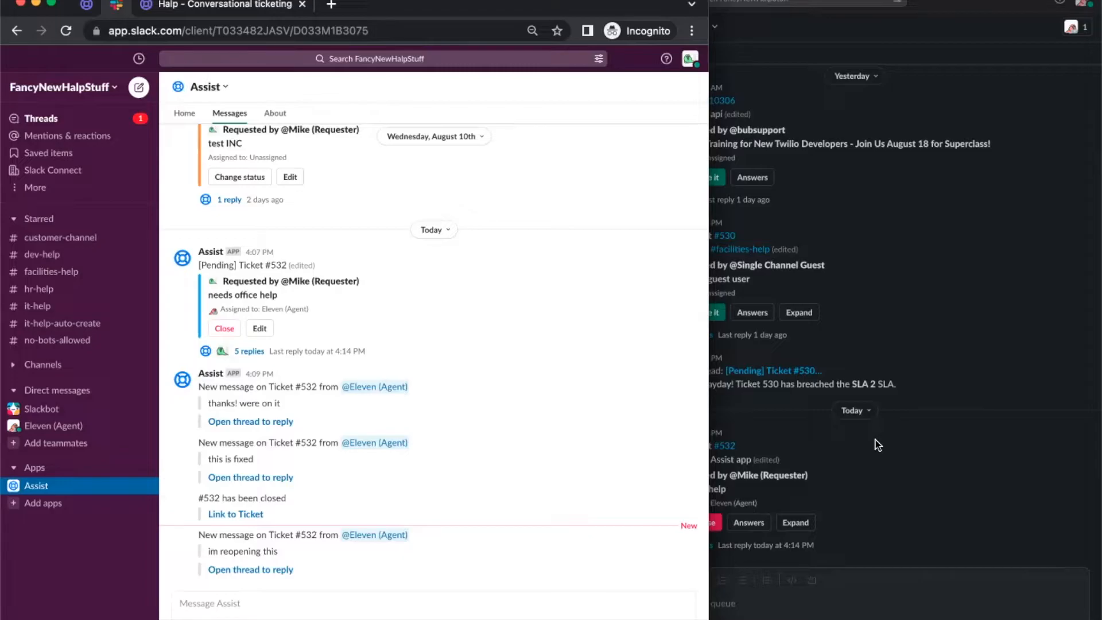
click(121, 279)
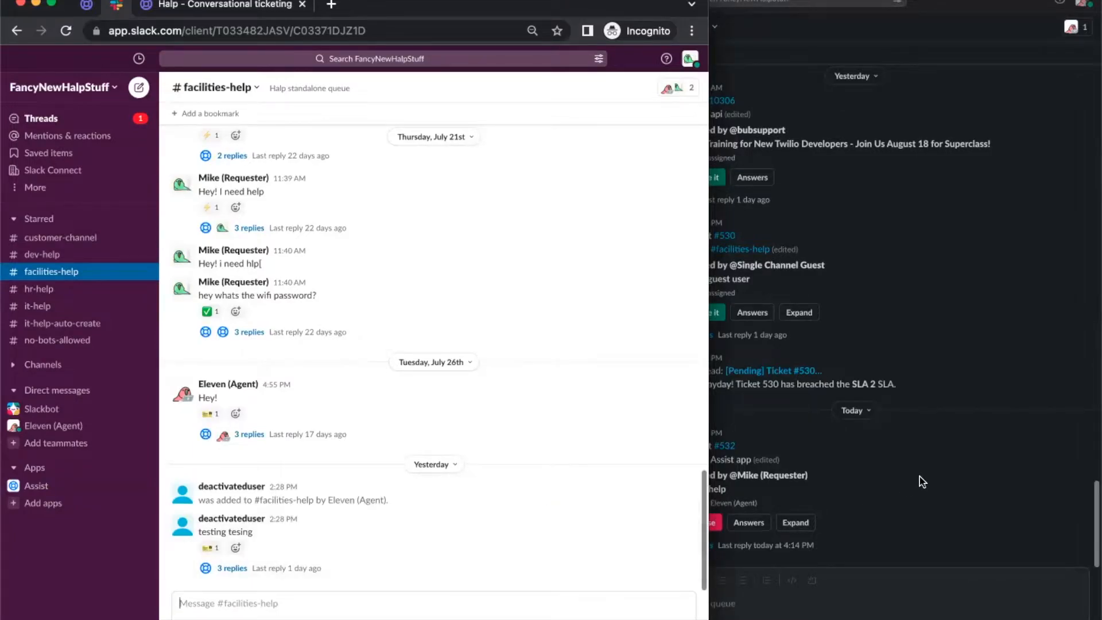
click(812, 384)
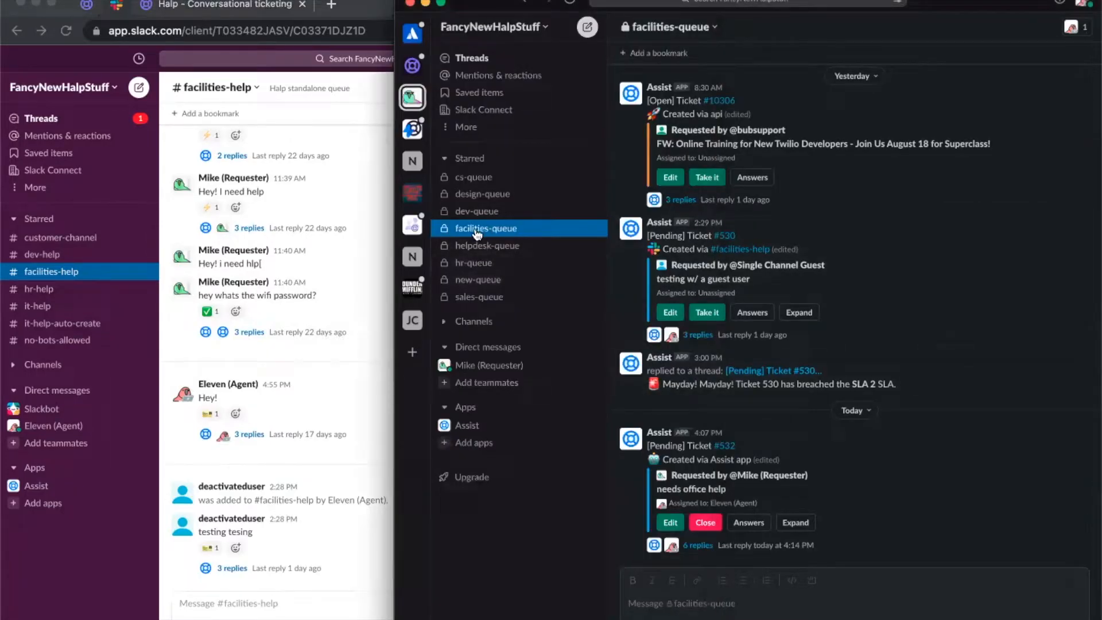
click(305, 486)
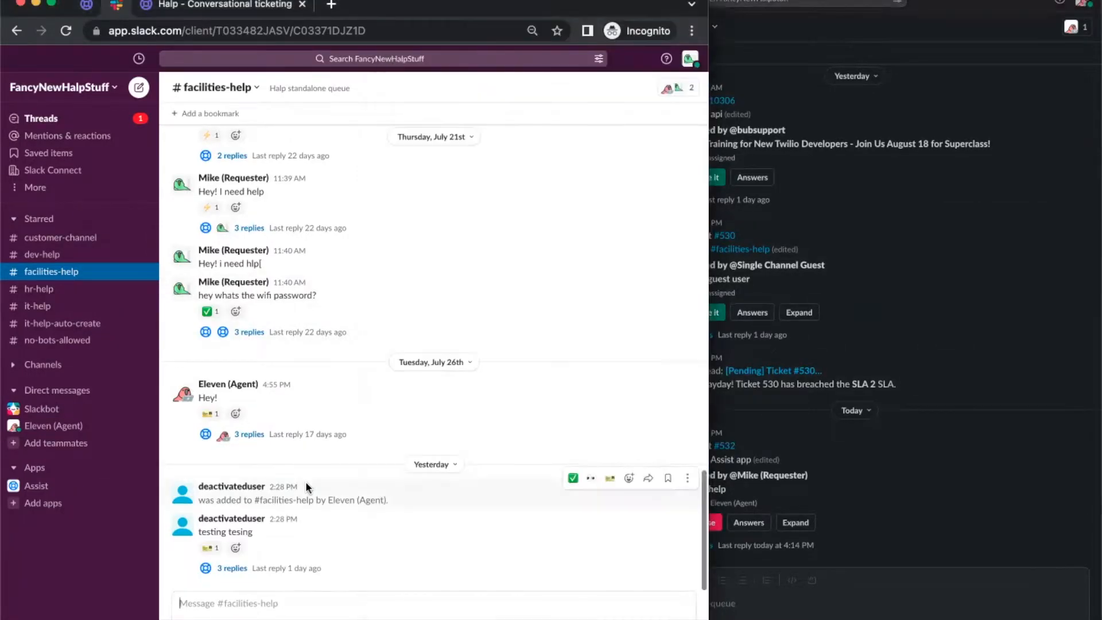
text(/add)
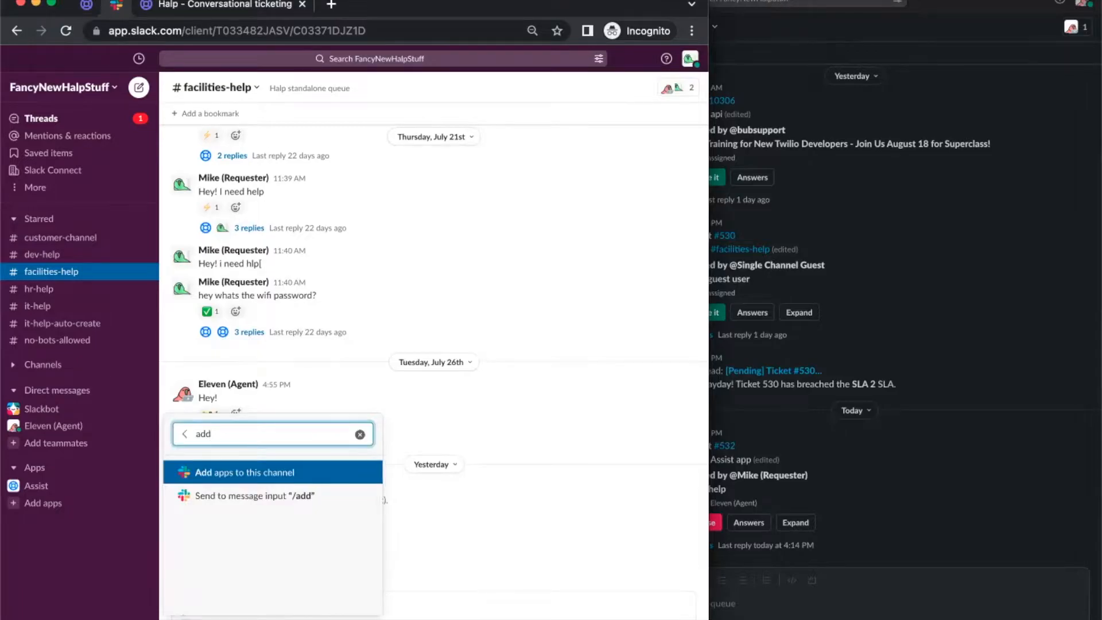
key(BackSpace)
key(BackSpace)
key(BackSpace)
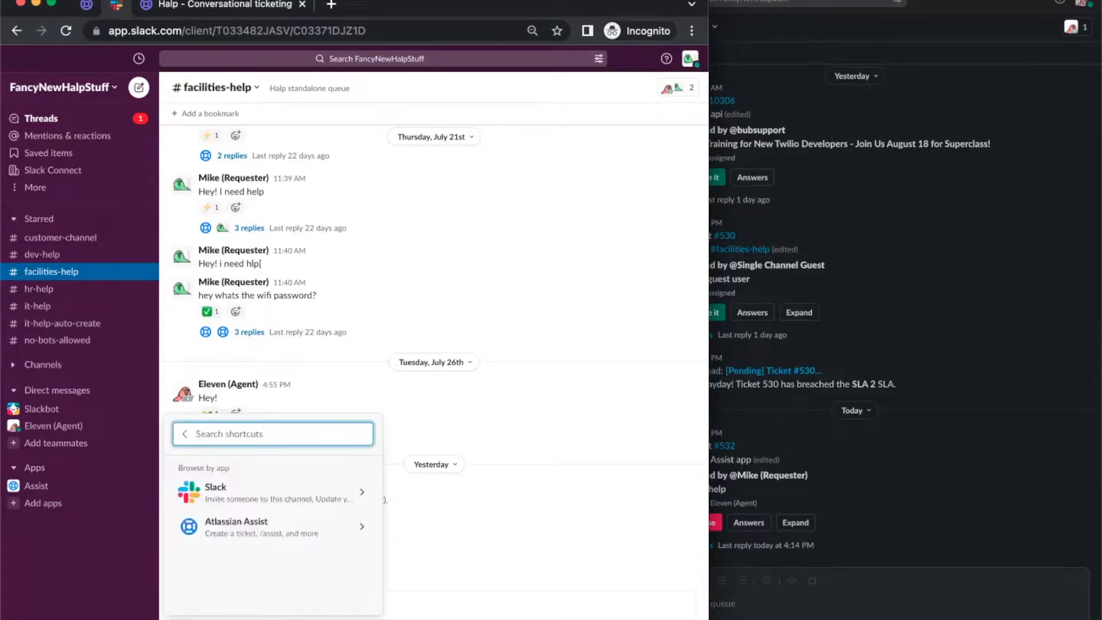
click(562, 574)
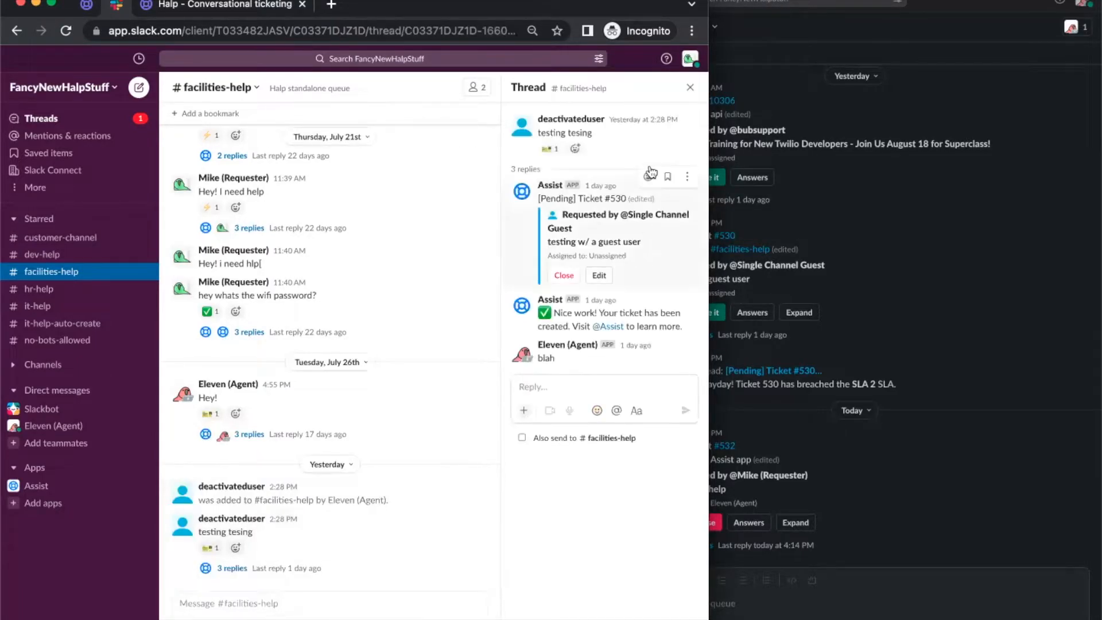
click(689, 84)
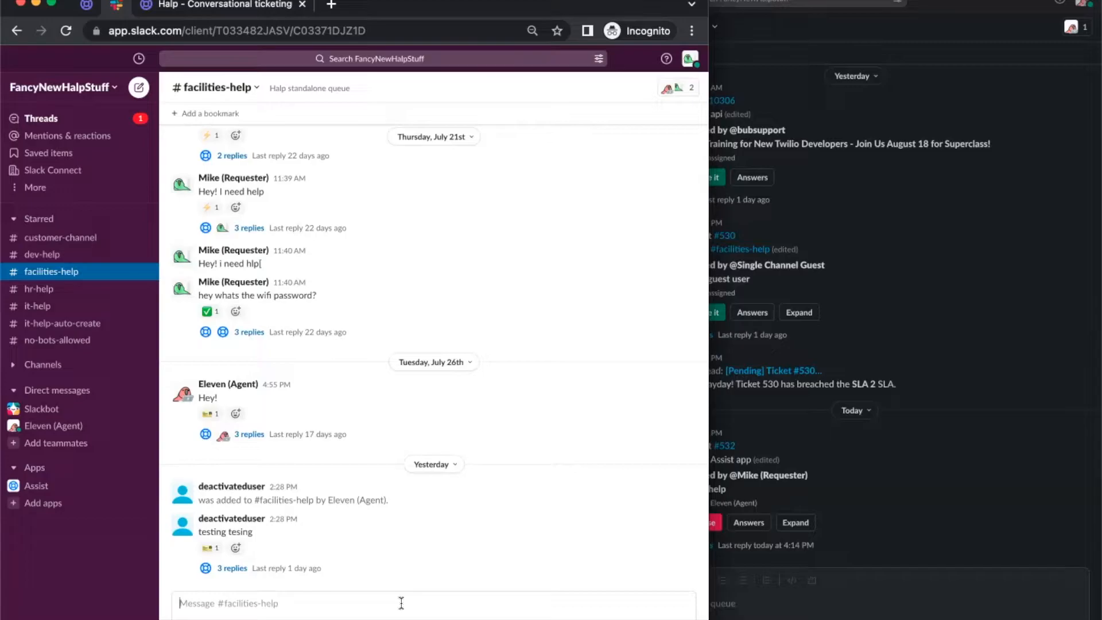
Post the message "Hey! I need help" in the facilities-help channel as the requester
click(745, 504)
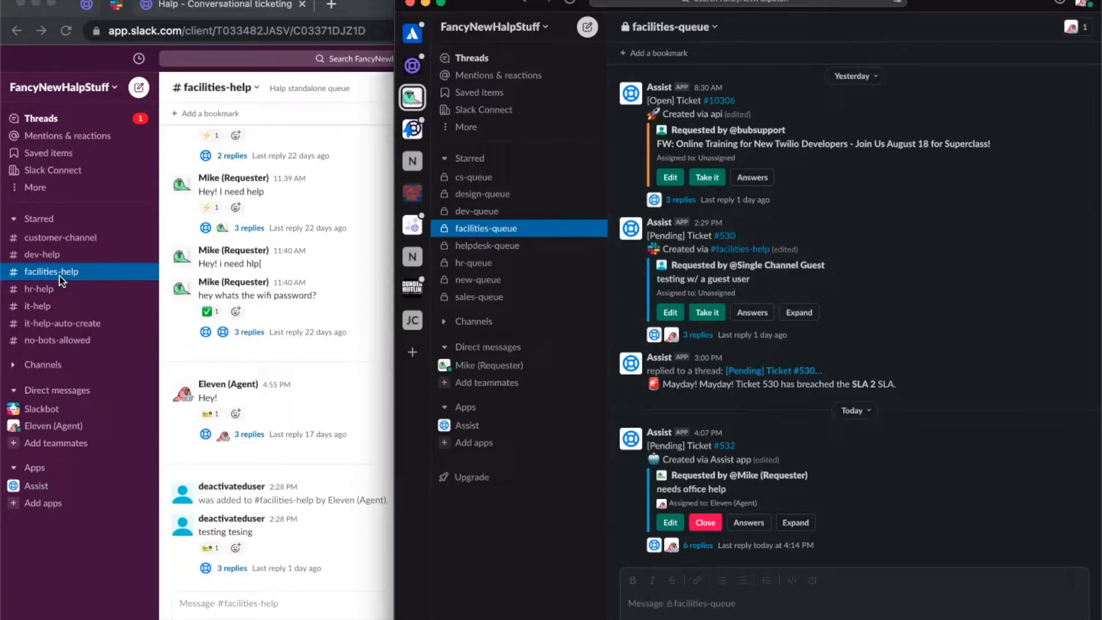
click(349, 450)
click(325, 603)
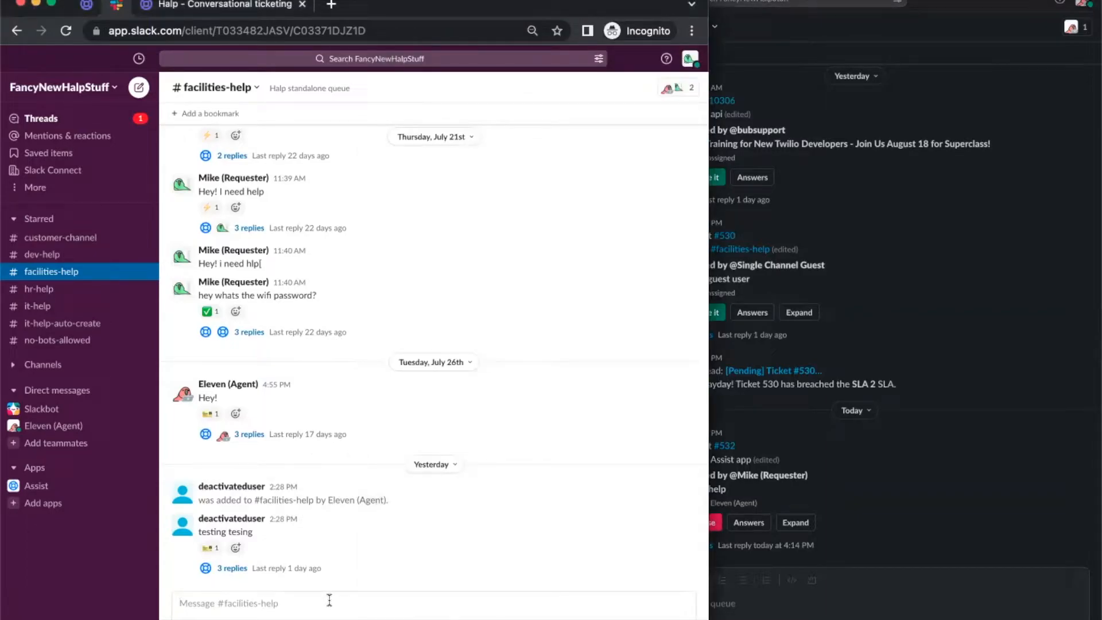
text(Hey! I need help)
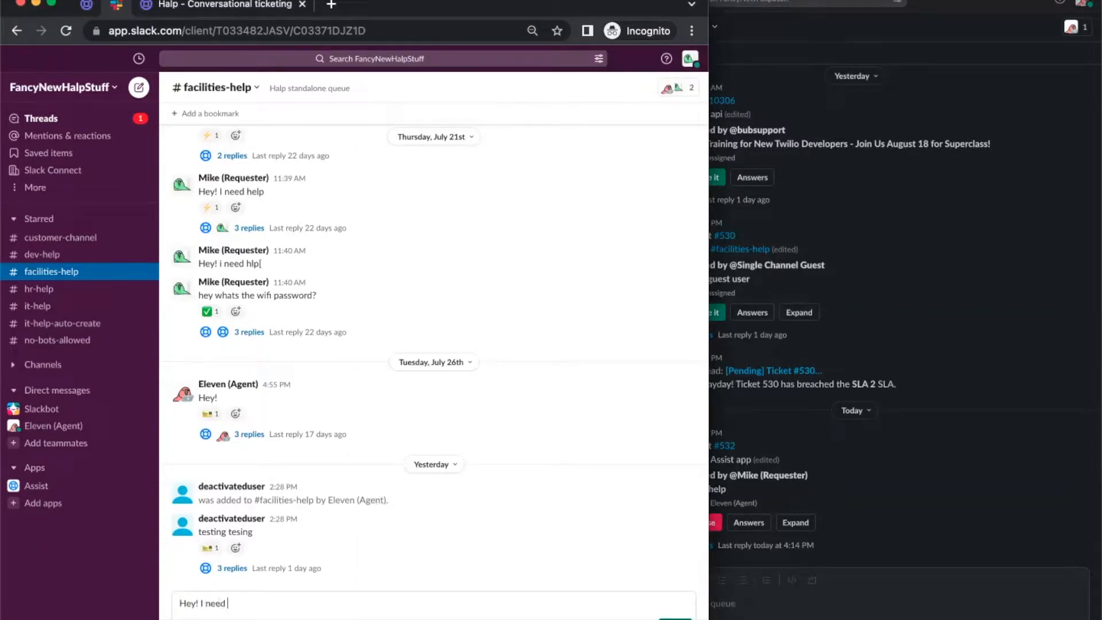
key(Return)
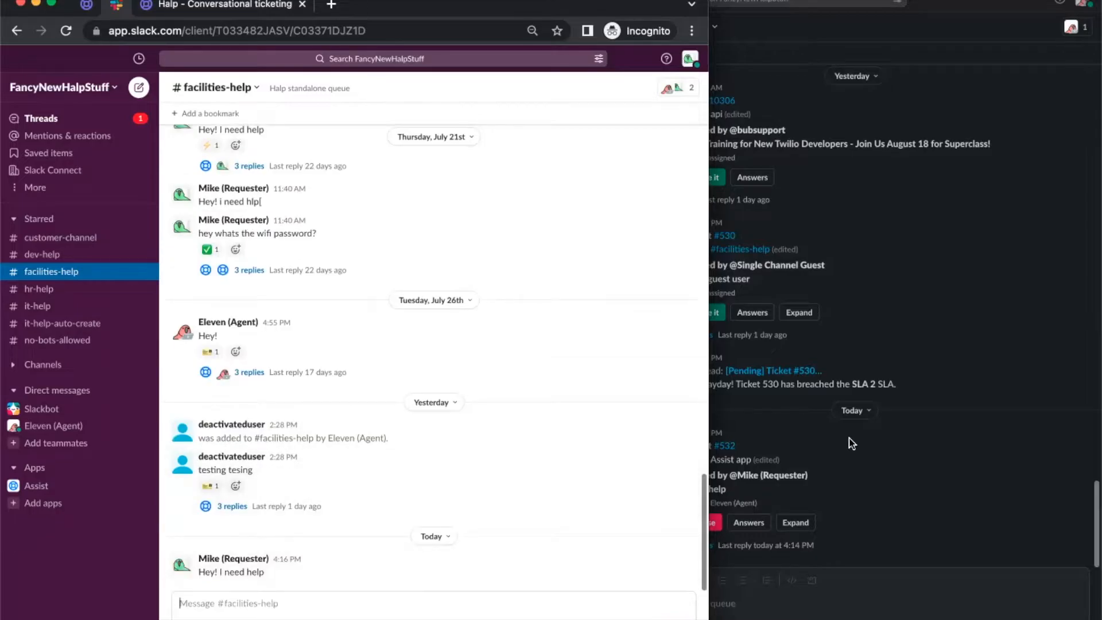
Check the agent's channel list in Slack for the facilities-help channel, and collapse the list again
key(super+Tab)
click(458, 322)
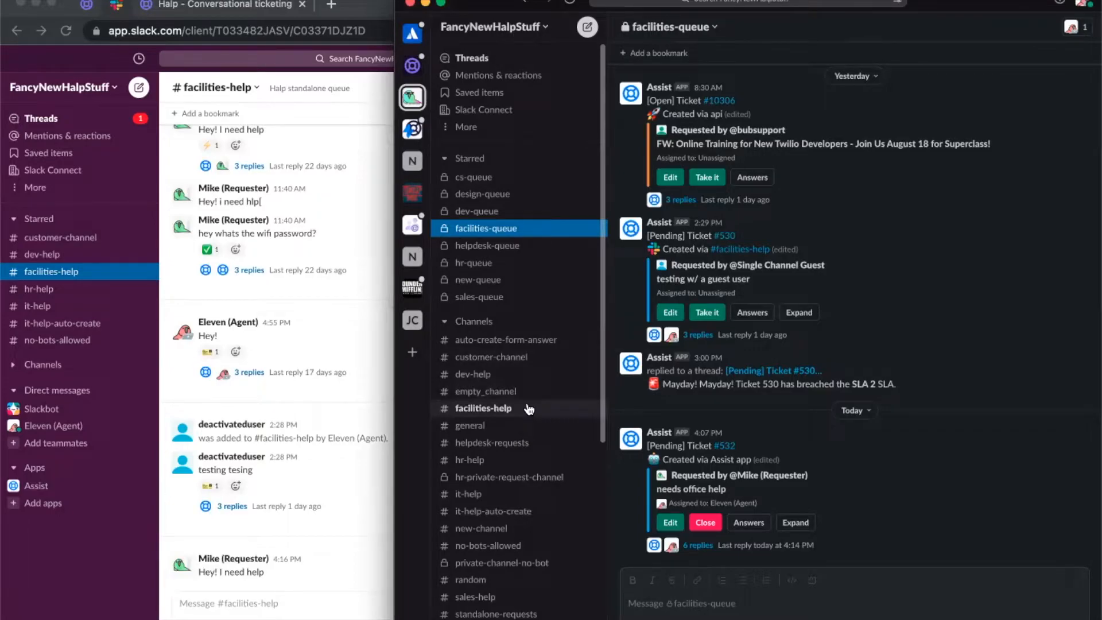
click(443, 322)
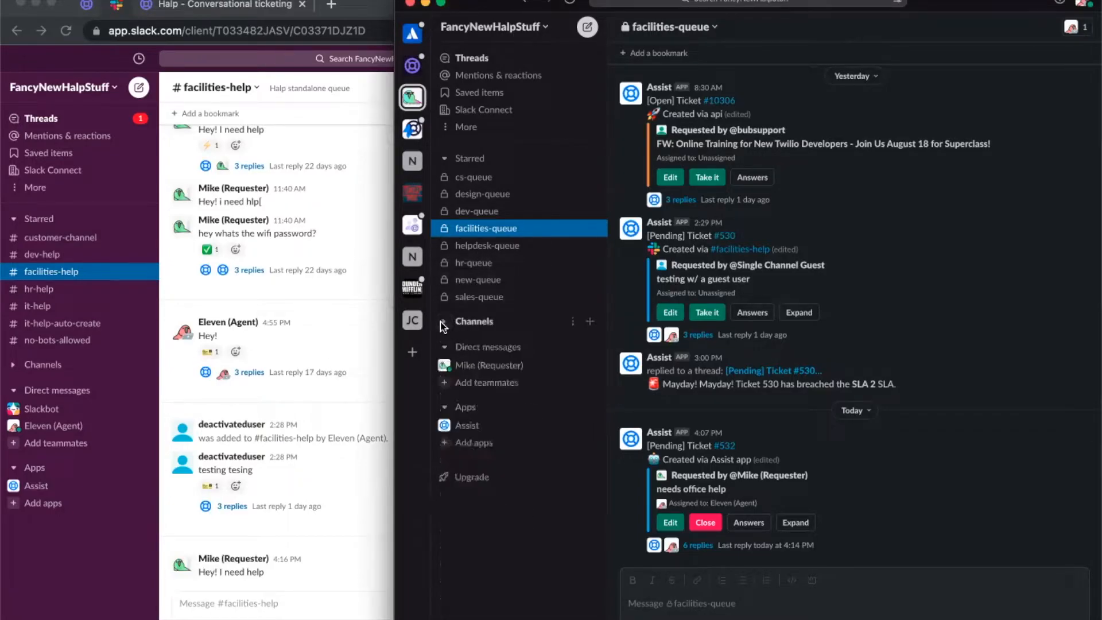
React to the requester's "Hey! I need help" message in facilities-help with the ticket emoji
click(326, 357)
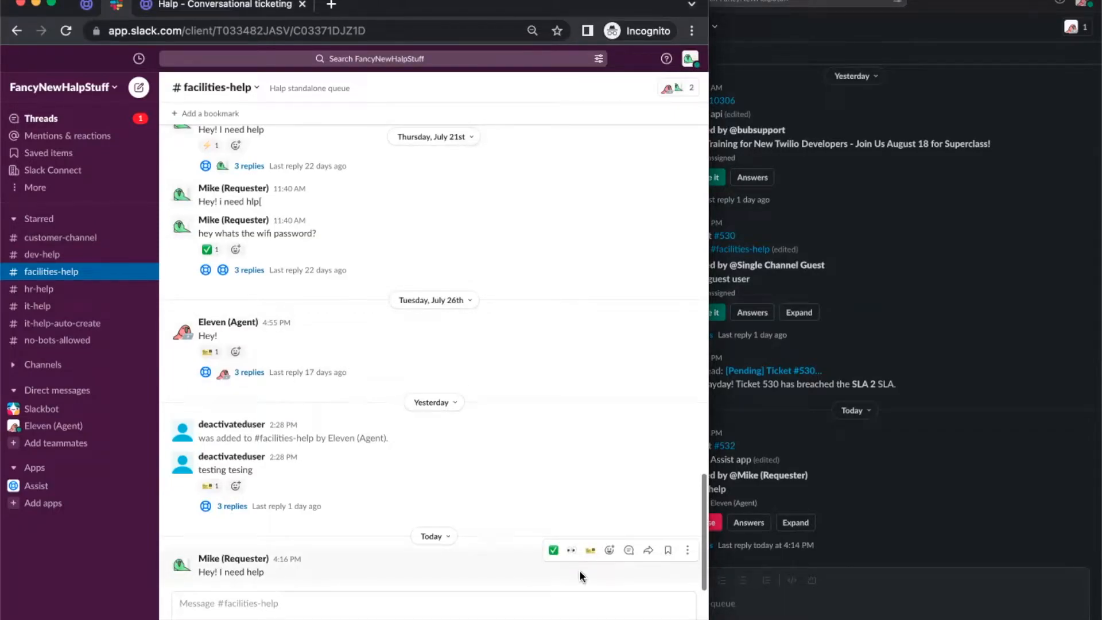
click(590, 549)
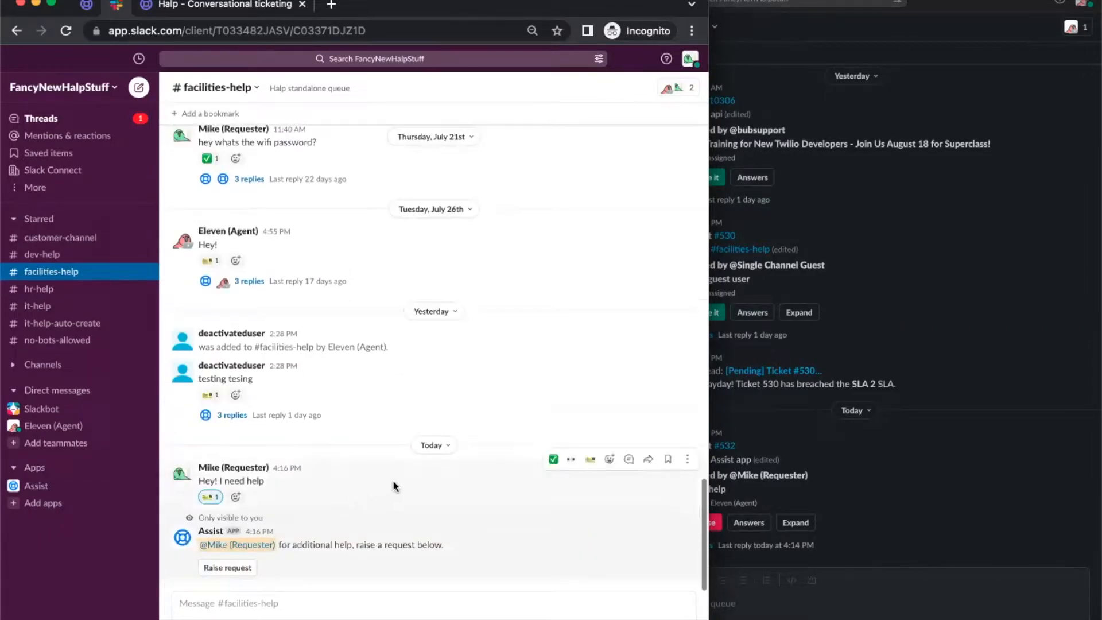
Raise a request from the "Hey! I need help" message using the Office Issue form, with the description "i need help aGAIN"
click(218, 567)
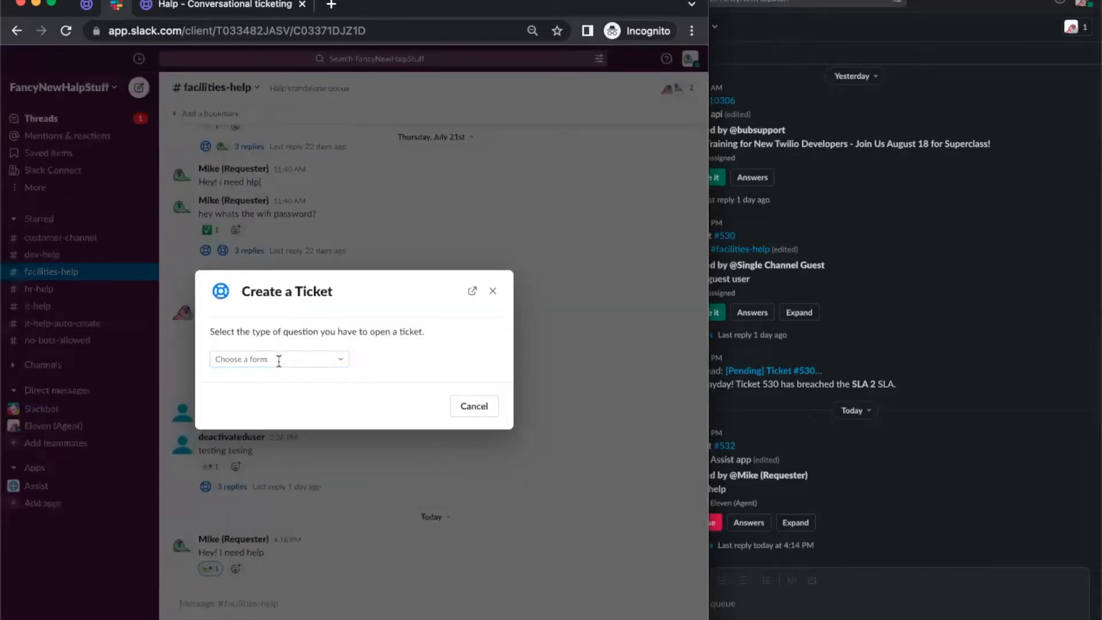
click(278, 361)
click(276, 394)
click(286, 382)
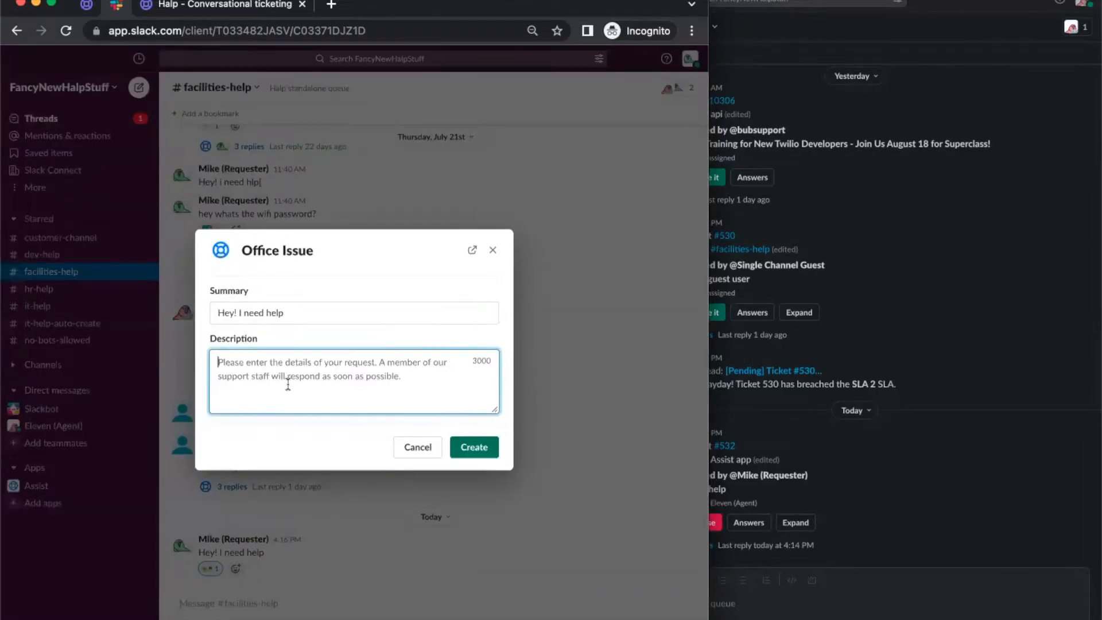
text(i need help aGAIN)
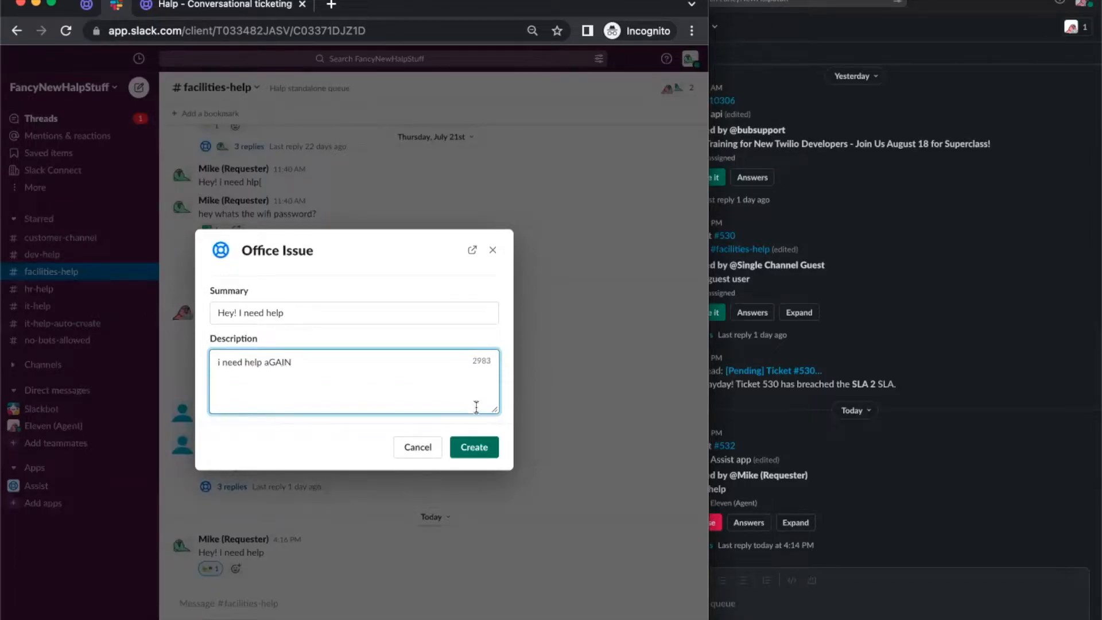
click(476, 452)
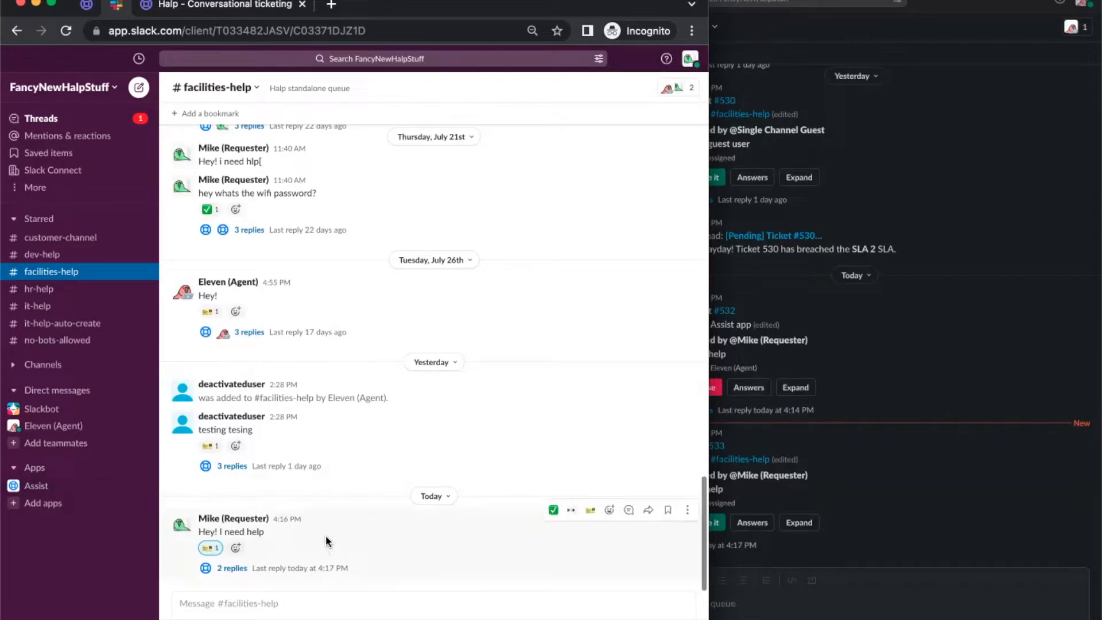
Reply "here's more info" in the new ticket's thread in facilities-help, close the thread, and check the agent's facilities-queue
click(272, 567)
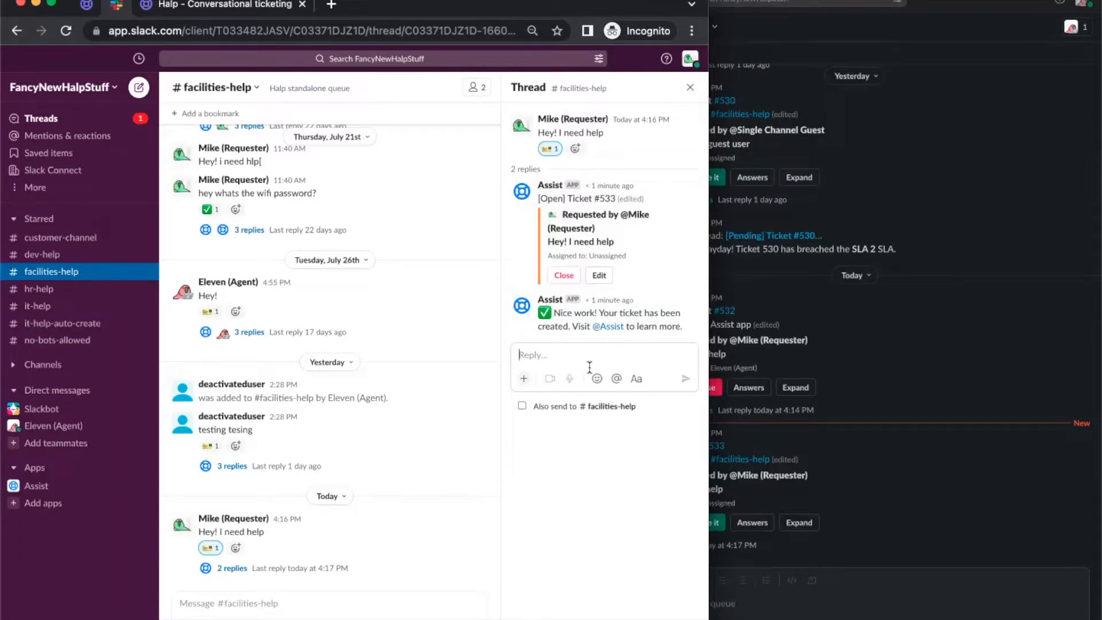
text(here's more info)
key(Return)
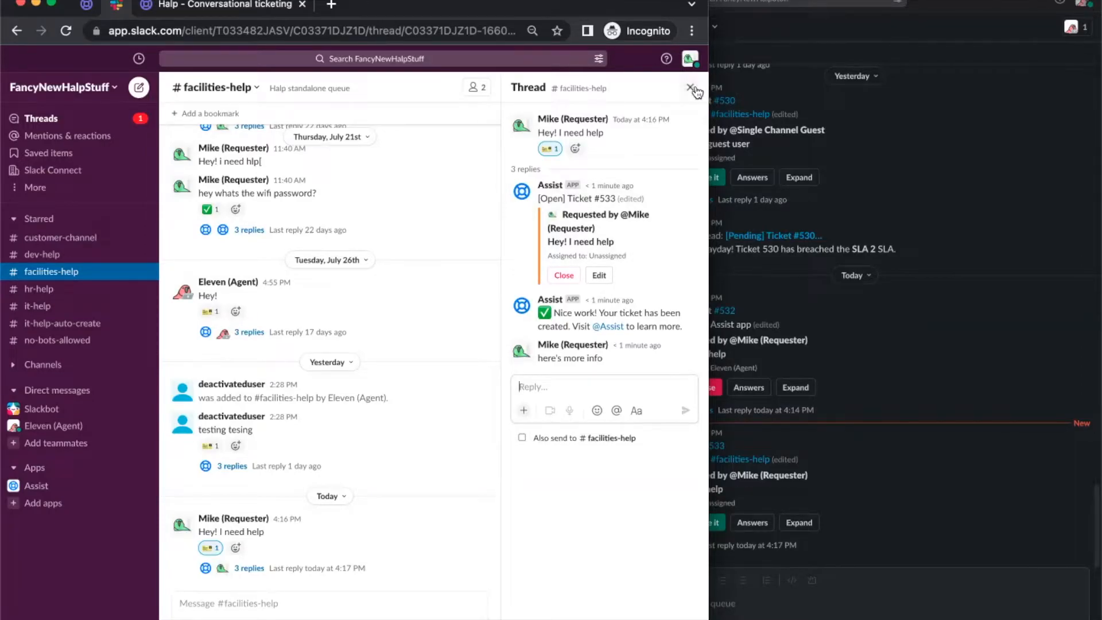
click(690, 87)
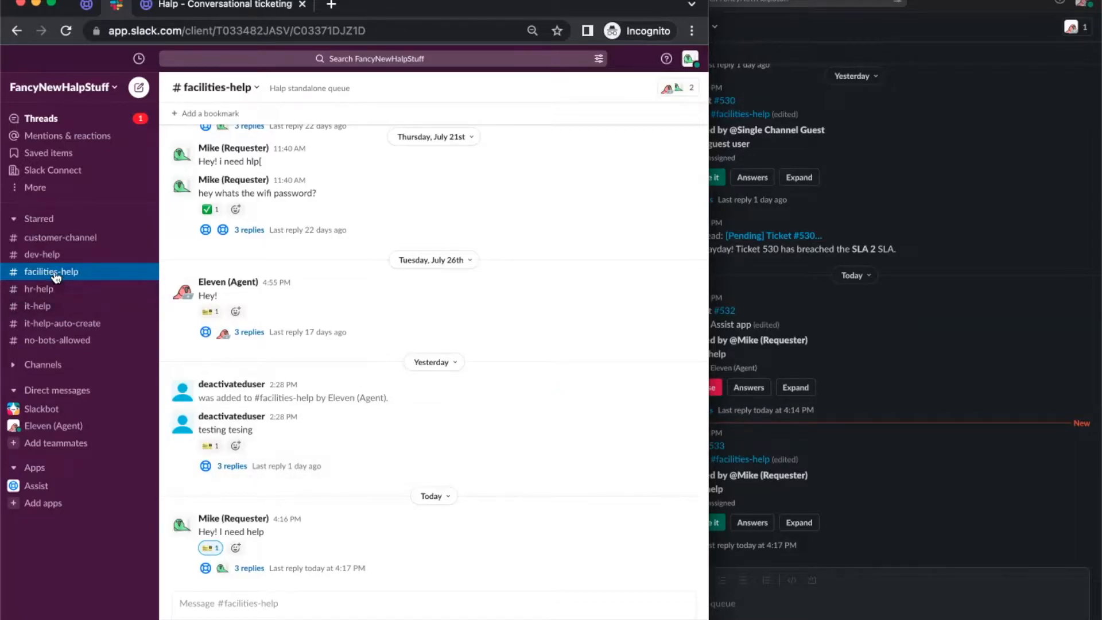
click(799, 291)
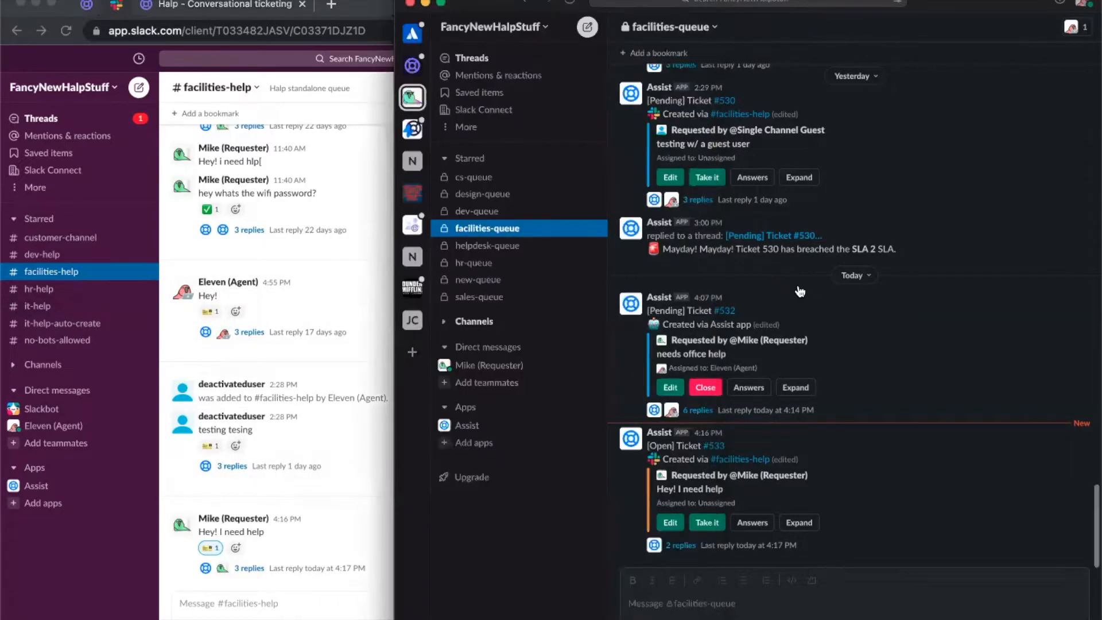
click(347, 264)
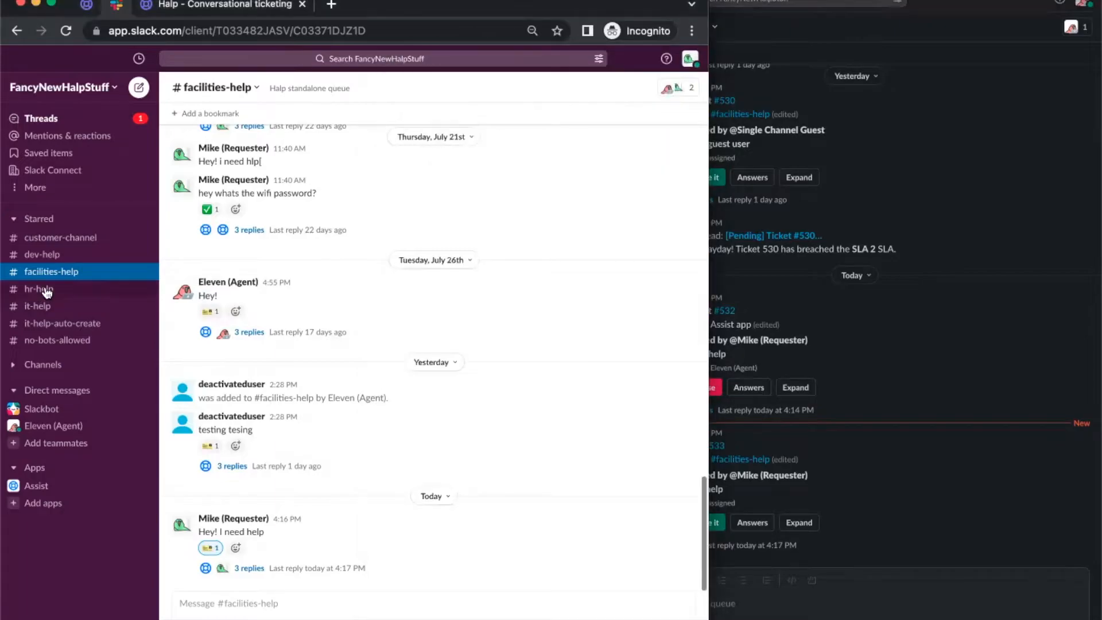
Post the message "Hey! I need help, its privatye" in the hr-help channel as the requester
click(46, 292)
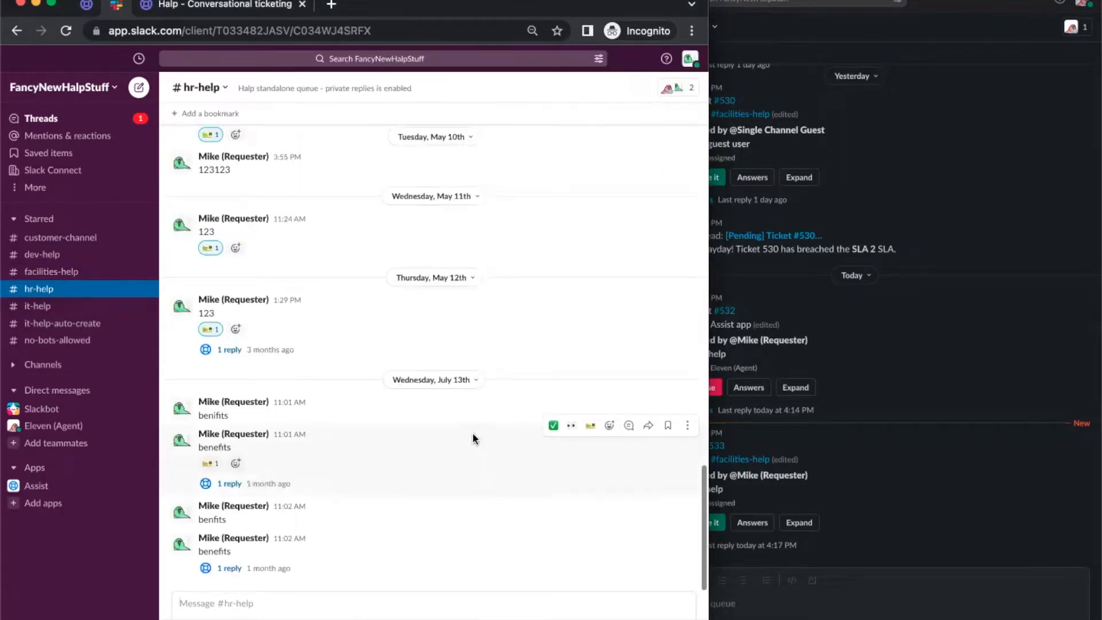
click(343, 608)
text(Hey! I need hel)
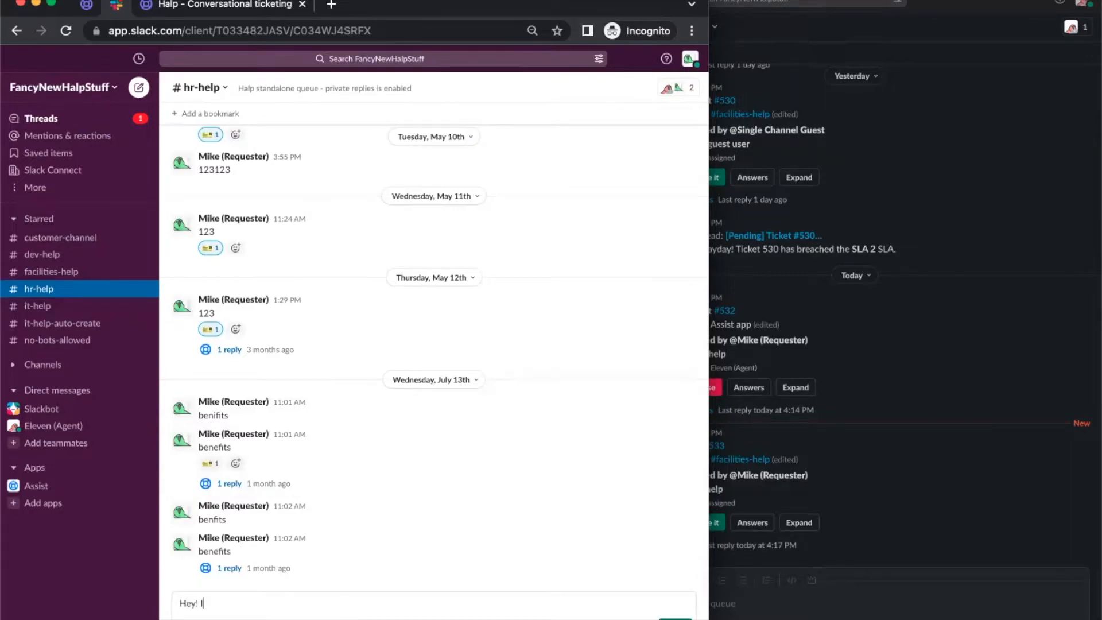
text(p, its privatye)
key(Return)
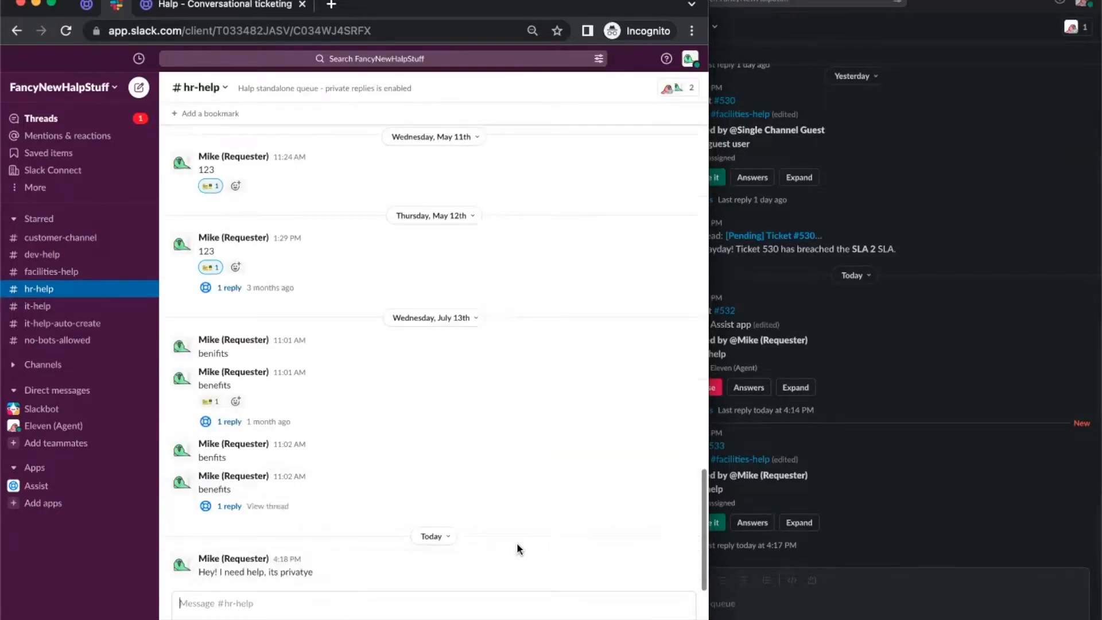
React to the new hr-help message with the ticket emoji and create a ticket from it through a request form
click(590, 550)
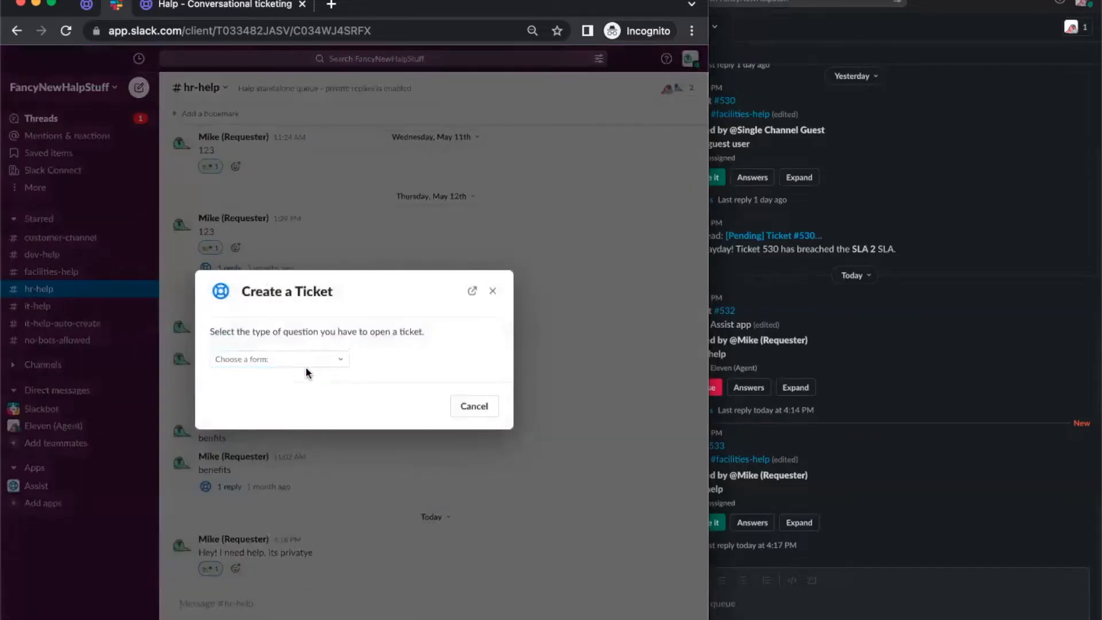
click(302, 367)
click(292, 402)
click(483, 401)
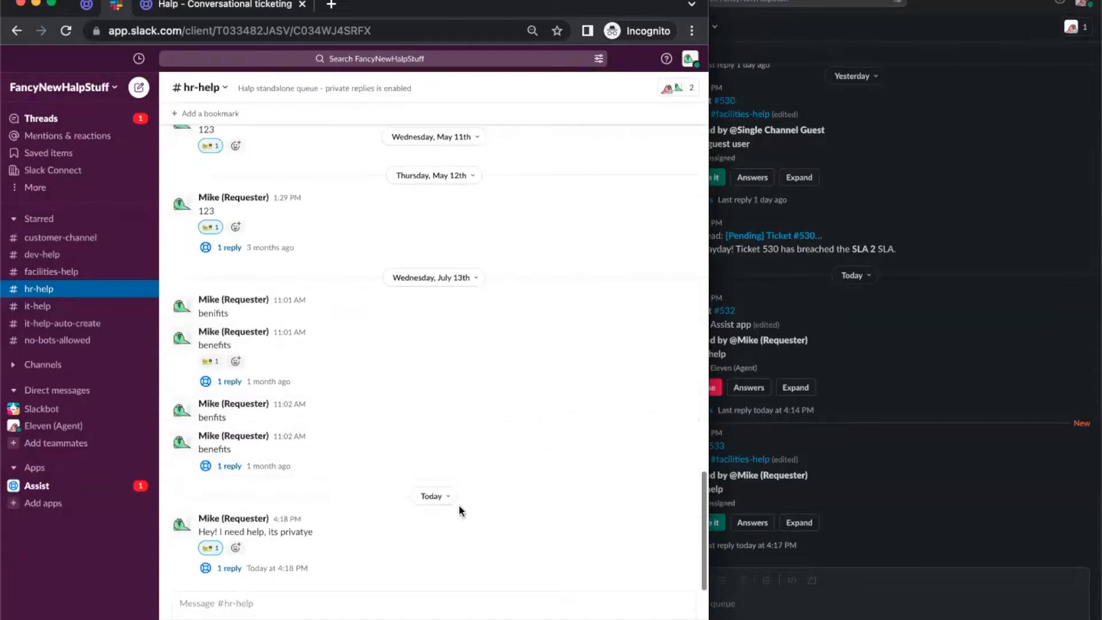
Read Assist's reply in the thread of the new hr-help message, and close the thread
click(307, 573)
click(585, 208)
triple_click(585, 205)
click(584, 202)
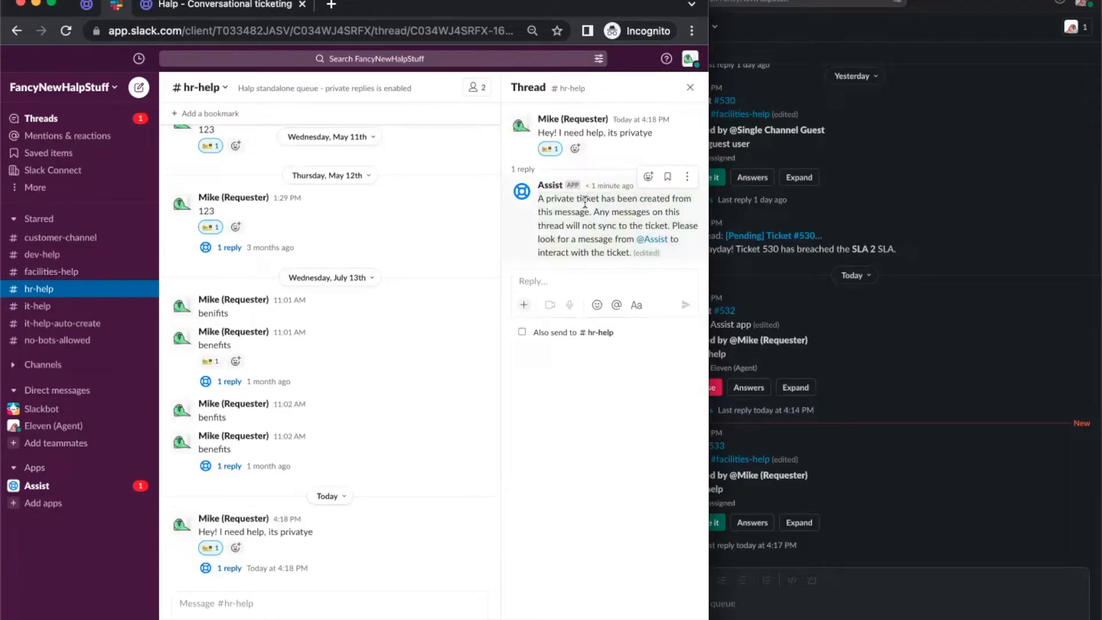
click(605, 278)
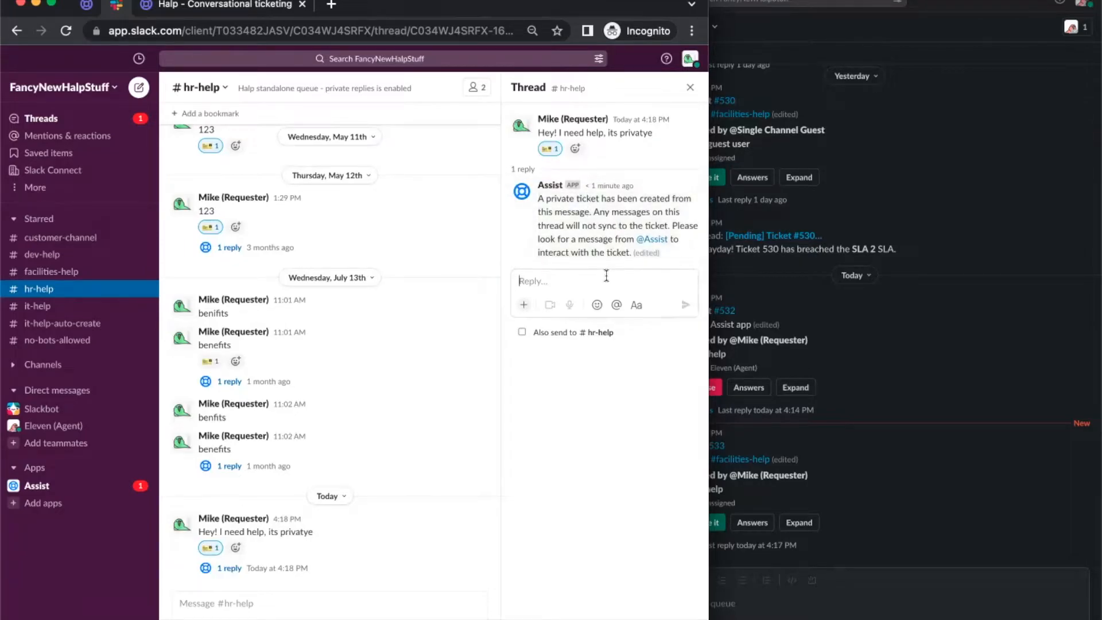
click(690, 87)
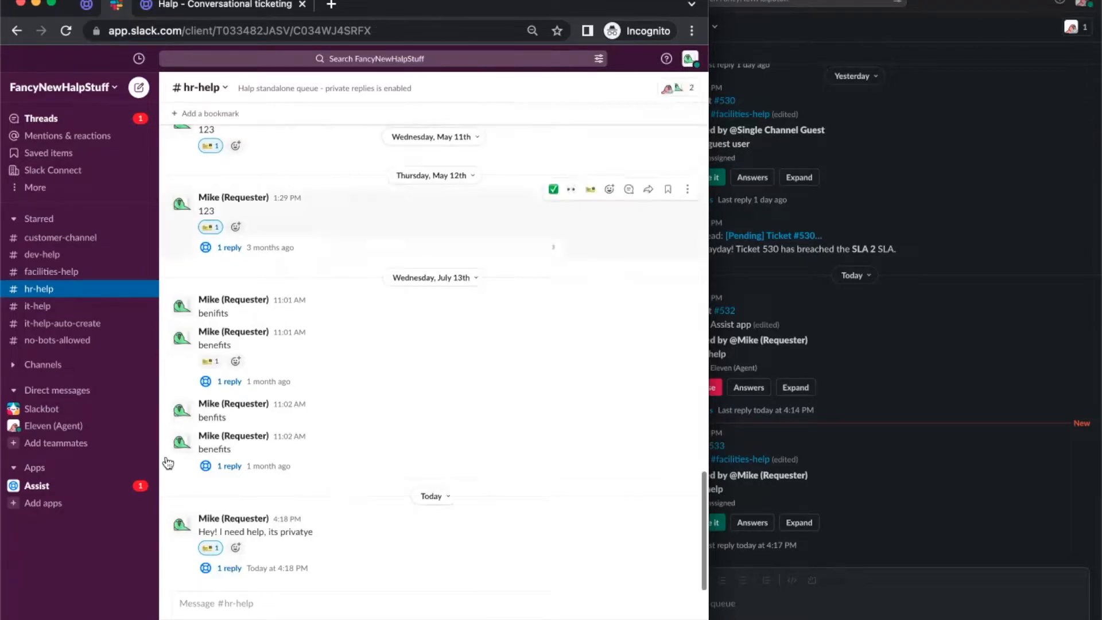
View the private ticket in the requester's Assist messages, and return through hr-help to the facilities-help channel
click(110, 486)
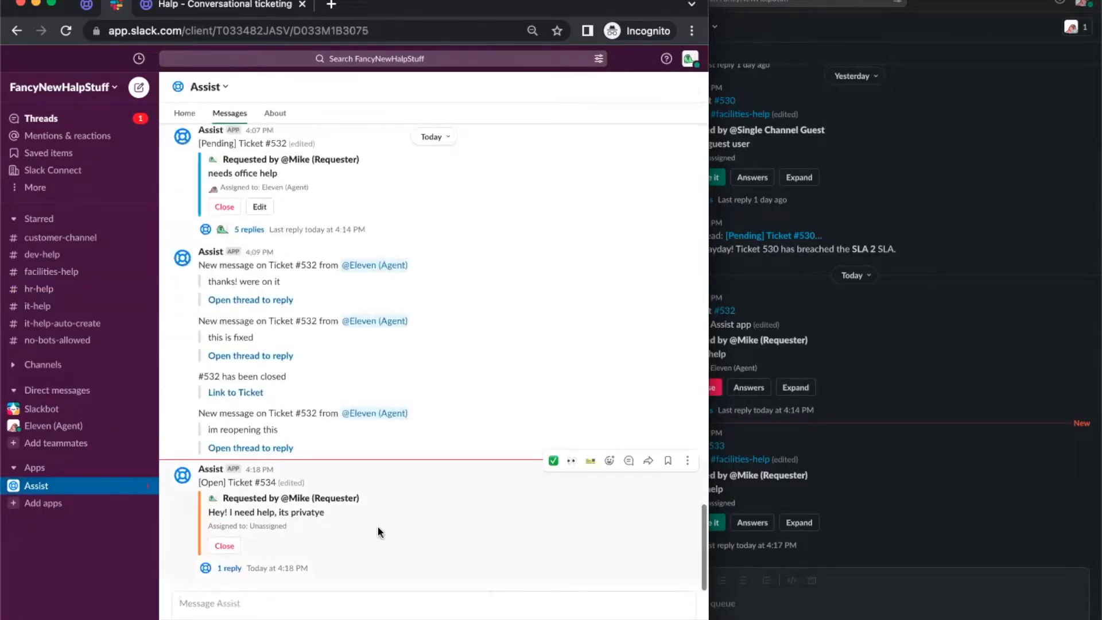
click(97, 287)
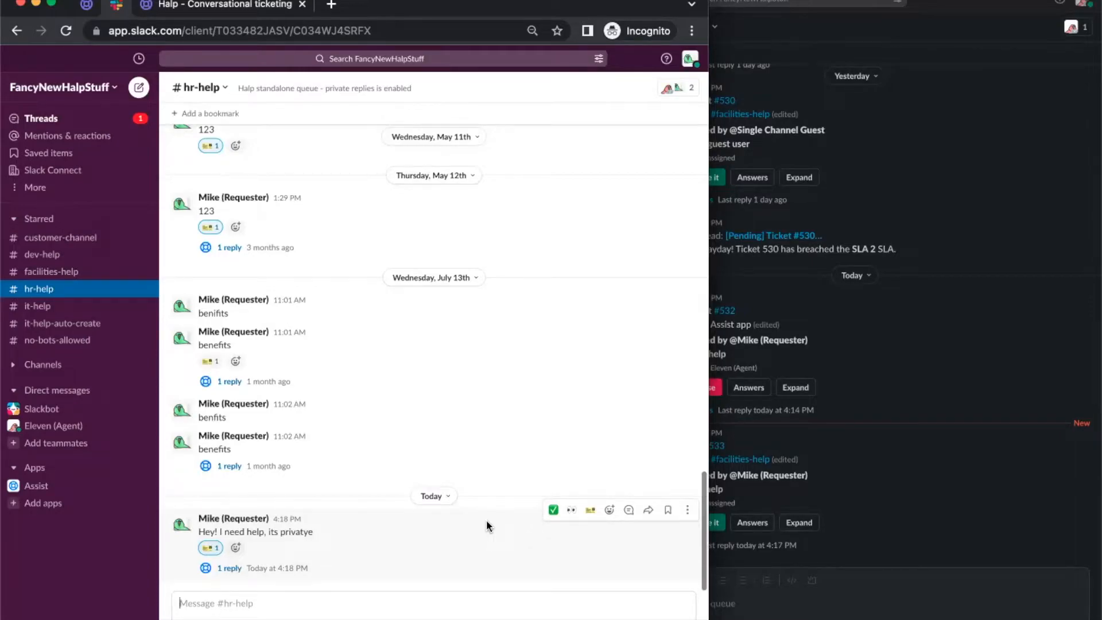
click(82, 273)
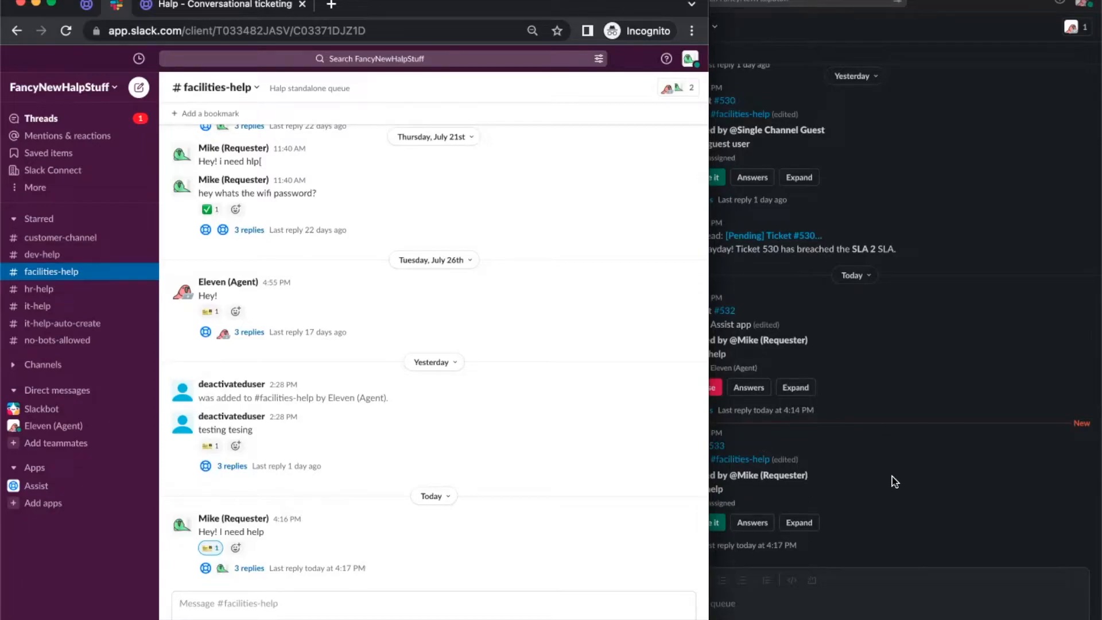
Switch to the Halp web settings, open the Facilites queue, and review its configurations in an enlarged browser window
click(86, 6)
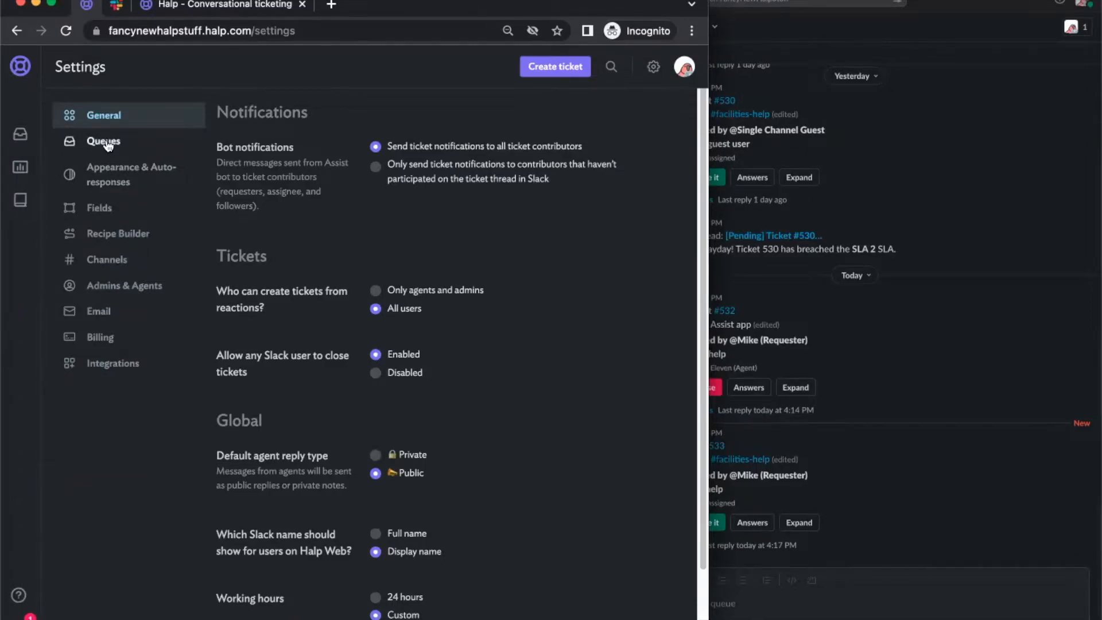
click(105, 141)
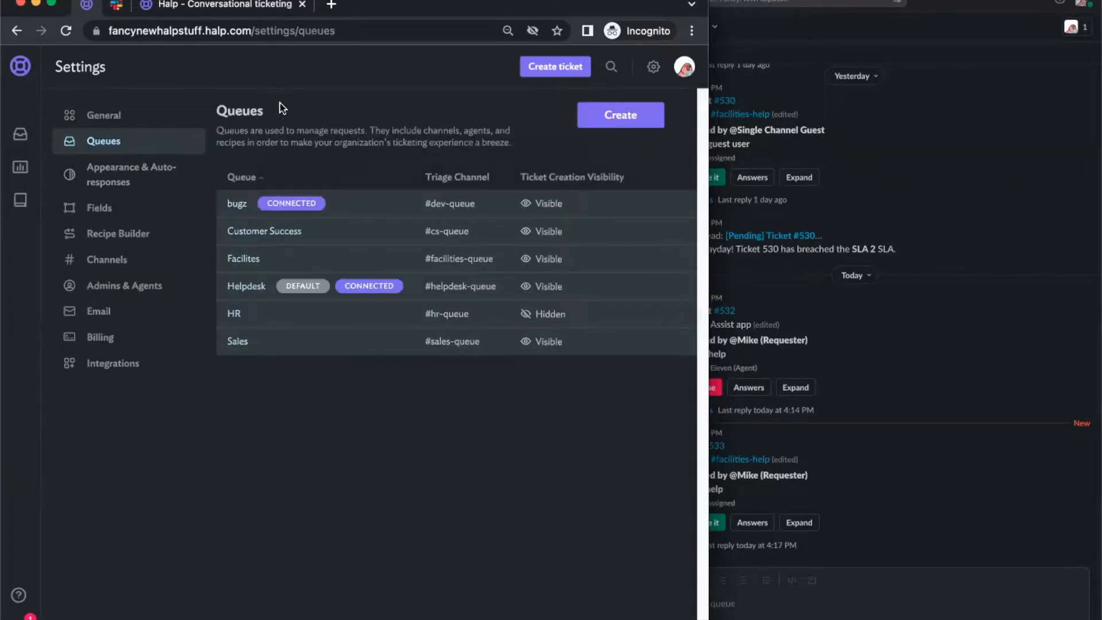
click(244, 259)
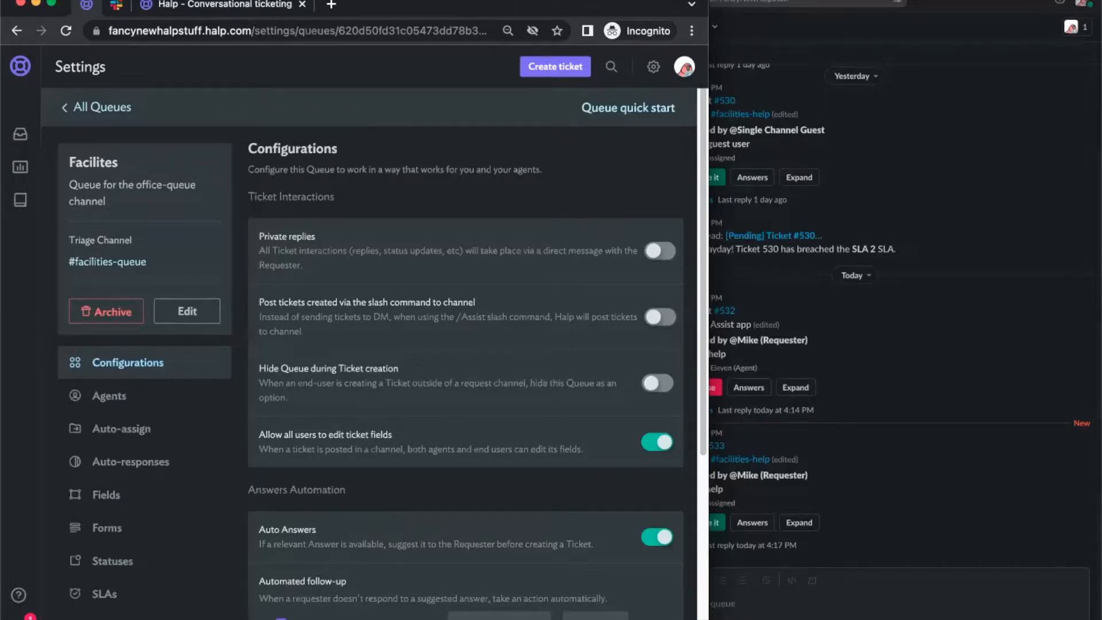
key(ctrl+alt+Return)
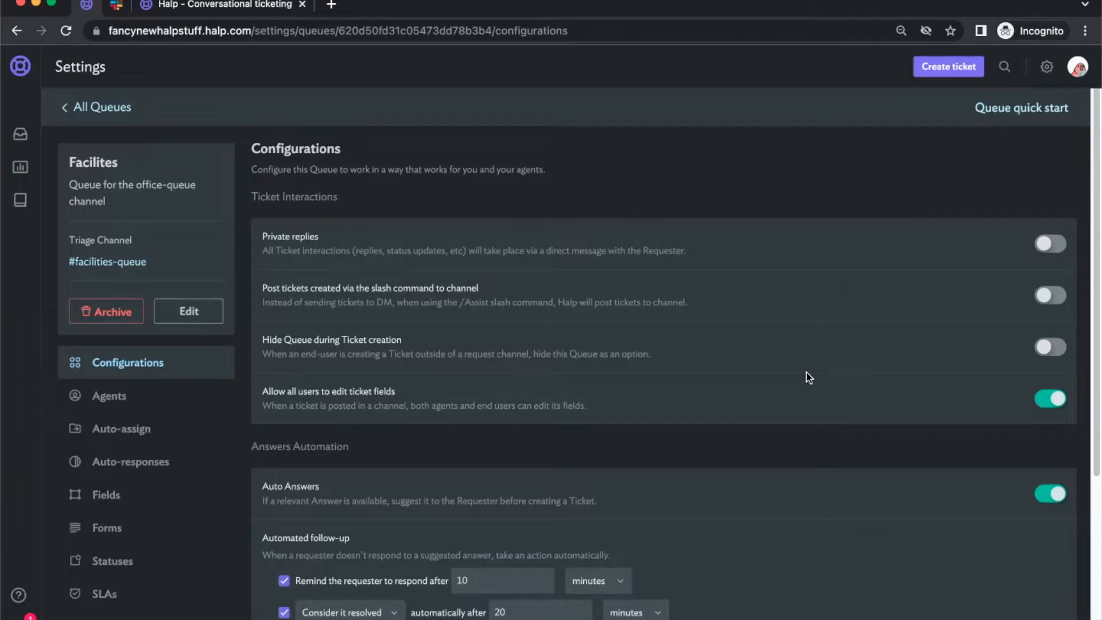
scroll(803, 373, down, 2)
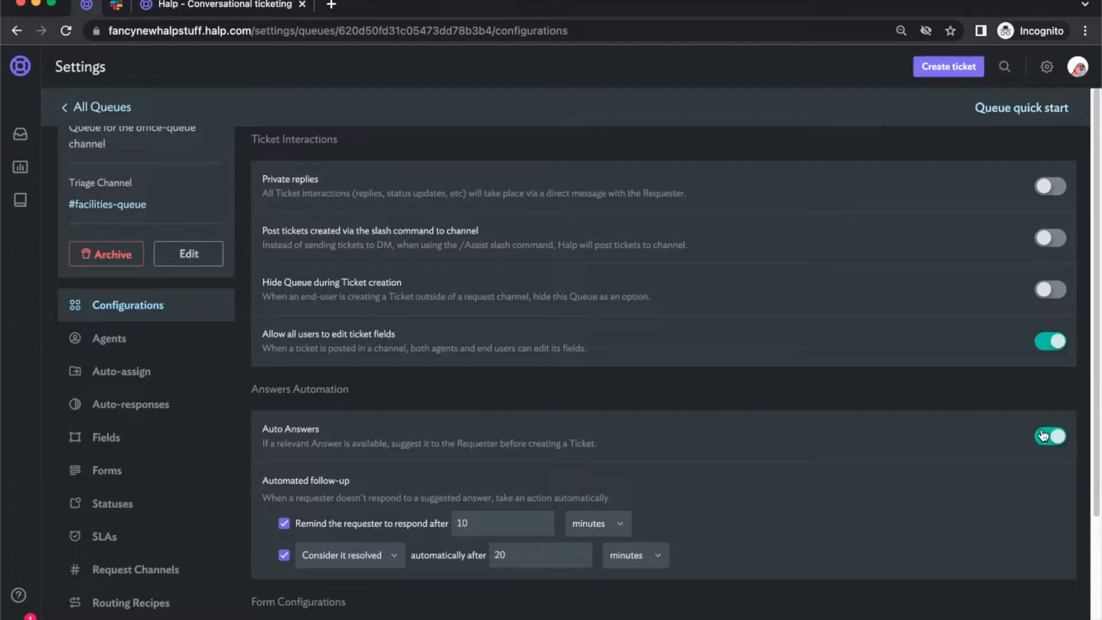
scroll(990, 468, down, 1)
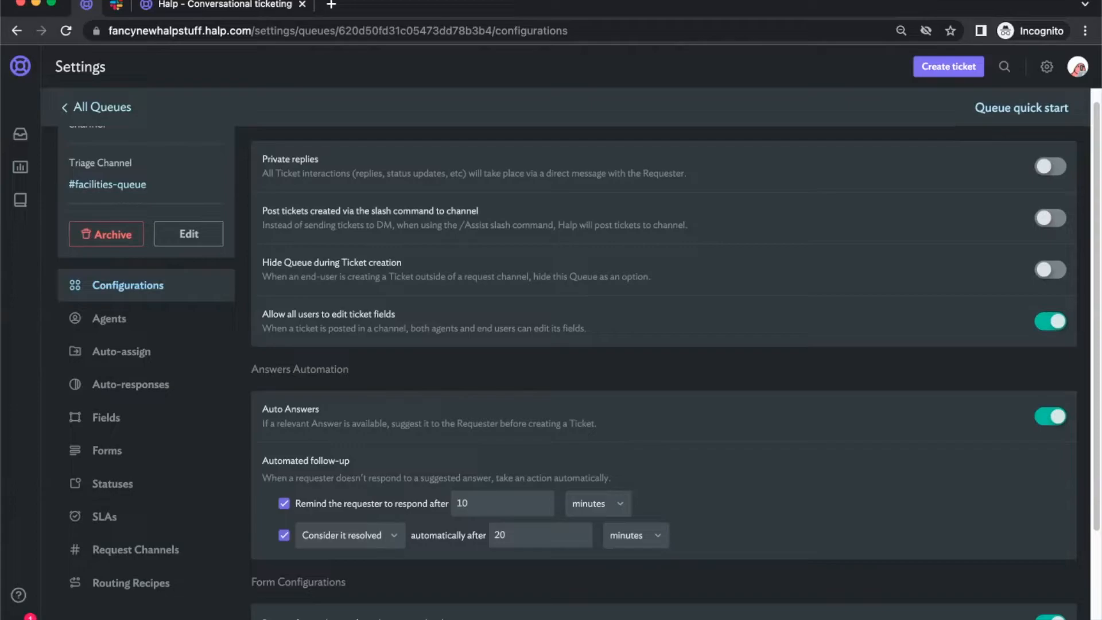
Examine the Facilites queue's agents, auto-assign and auto-responses settings
click(195, 332)
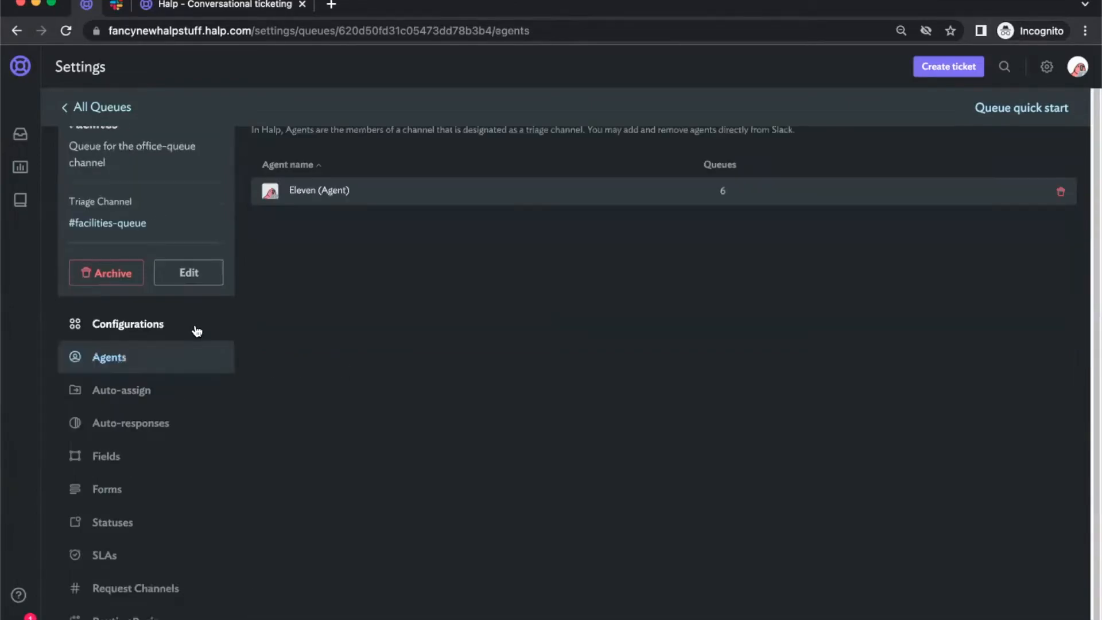
click(172, 388)
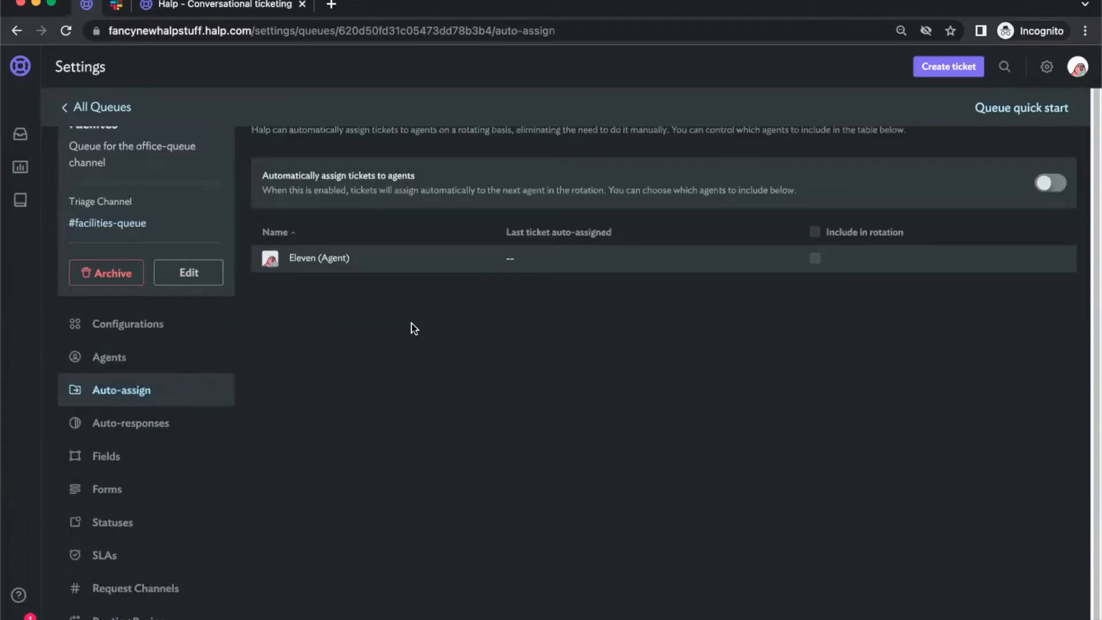
scroll(478, 359, up, 1)
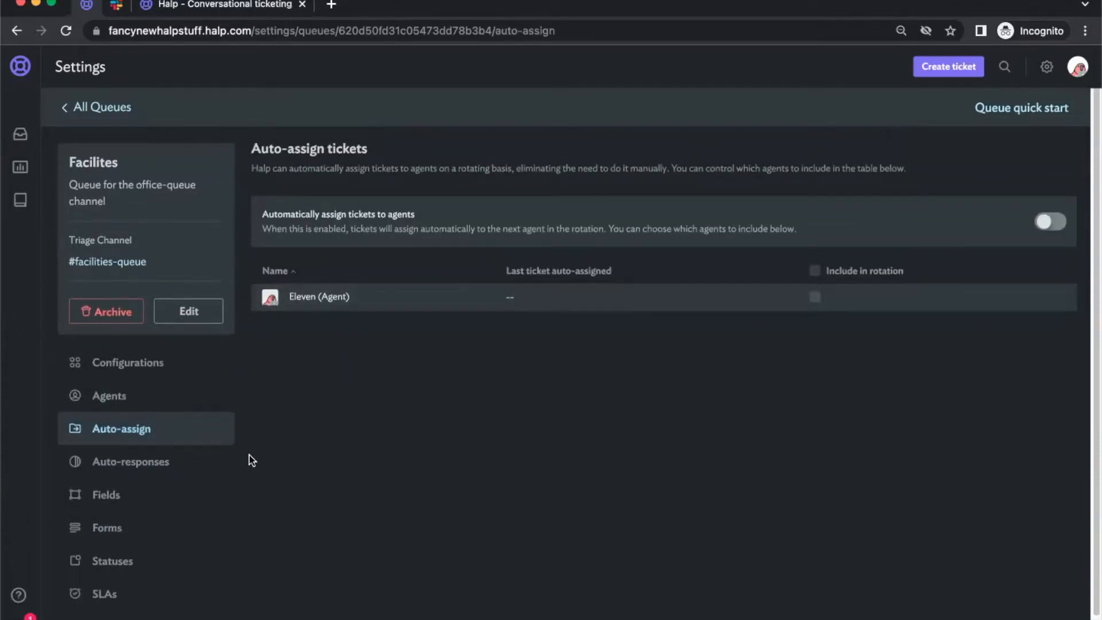
click(148, 462)
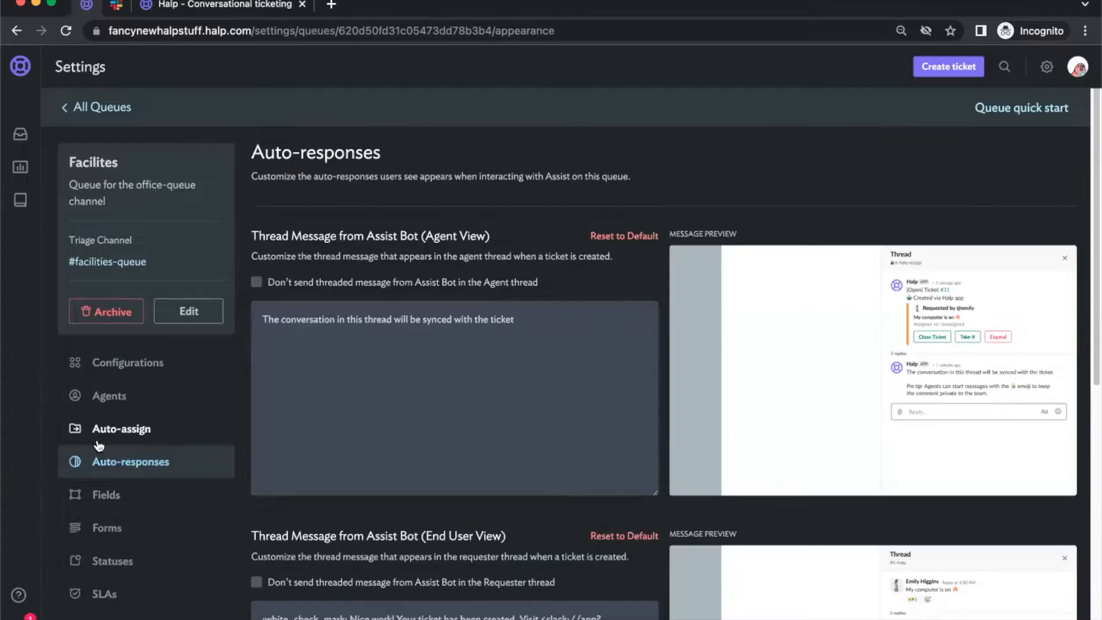
scroll(123, 447, down, 4)
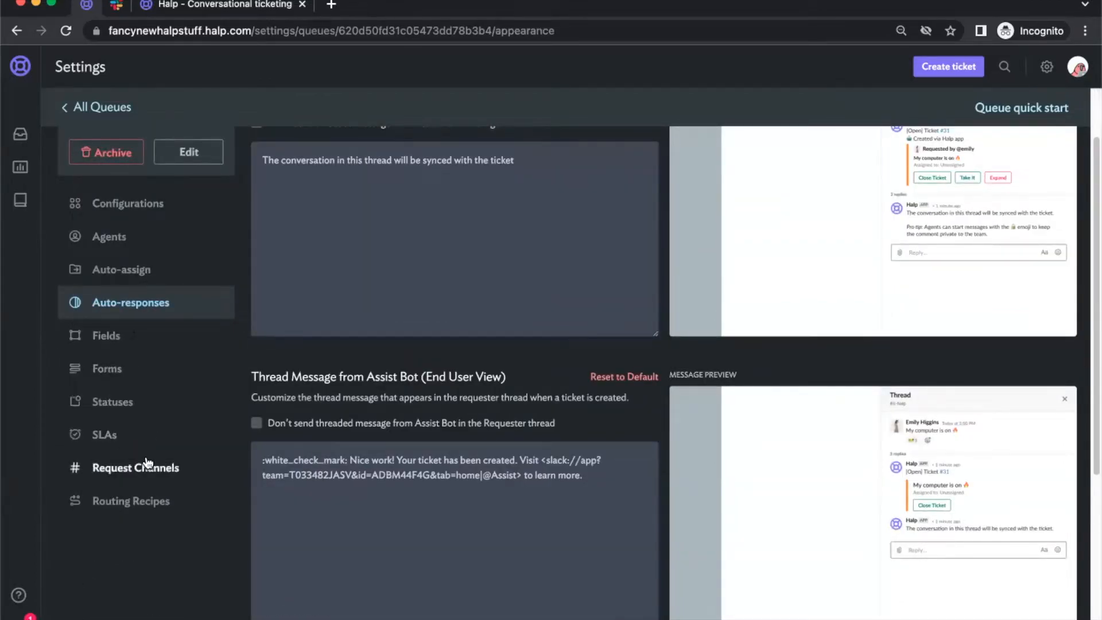
Enable automatic ticket creation for messages posted to the Facilites queue's facilities-help request channel, and save the change
click(150, 466)
scroll(401, 287, up, 1)
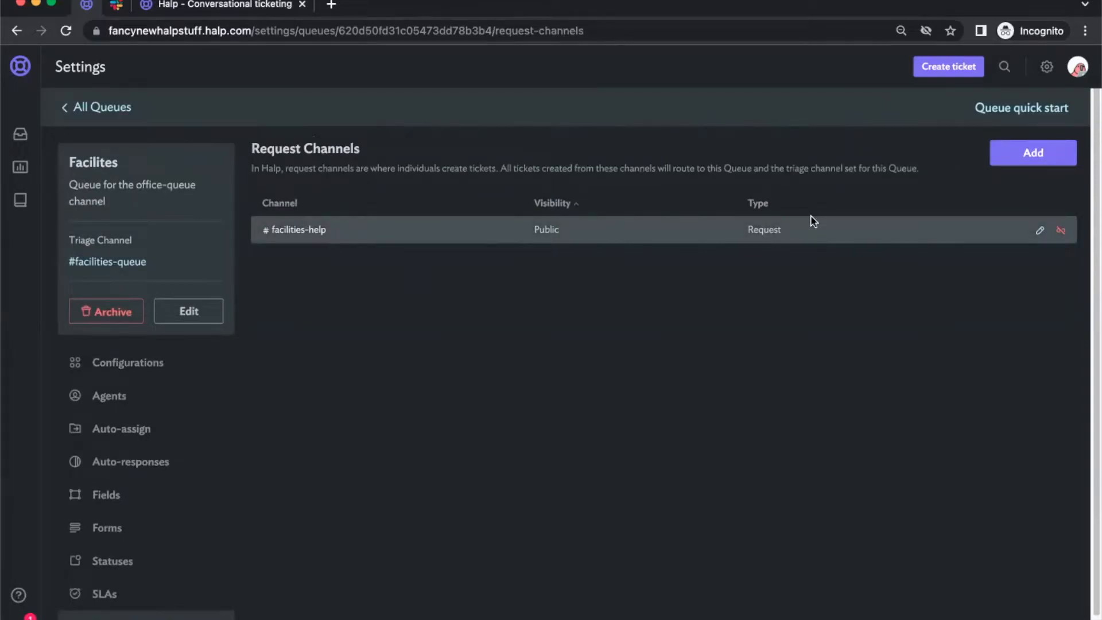
click(1043, 231)
click(749, 254)
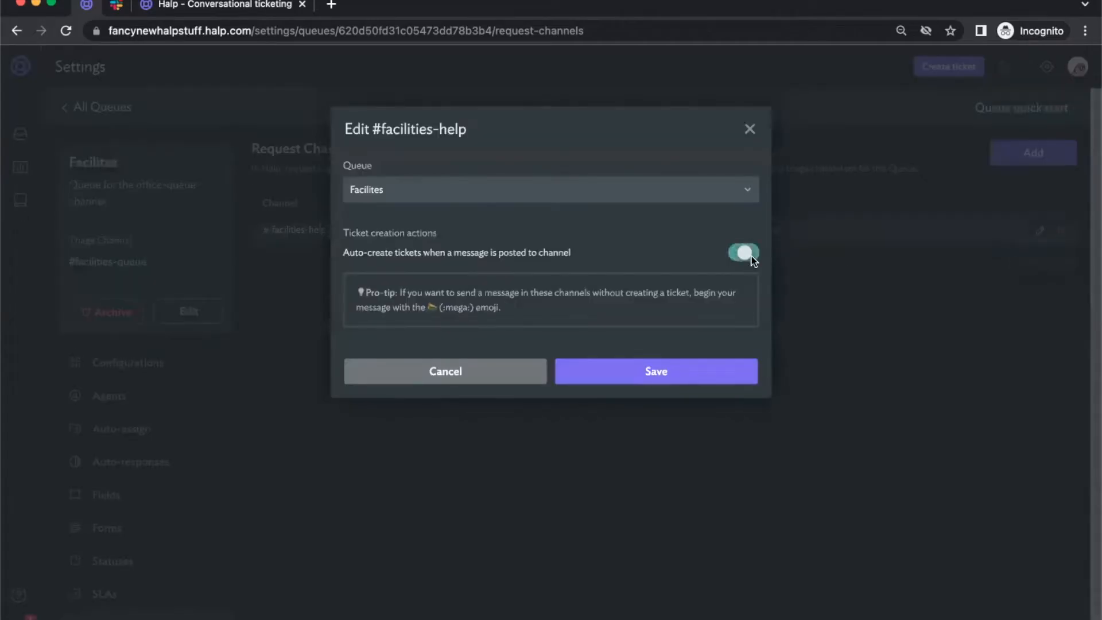
click(700, 378)
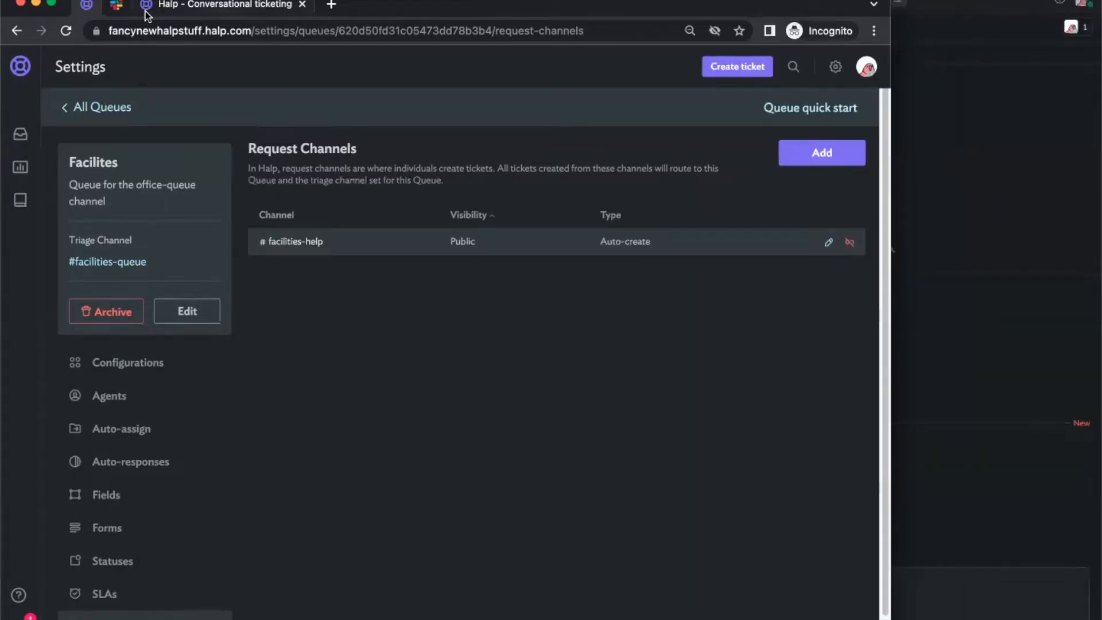
Switch to Slack and post the message "I need help!" in the facilities-help channel
click(115, 5)
click(380, 604)
text(I need help!)
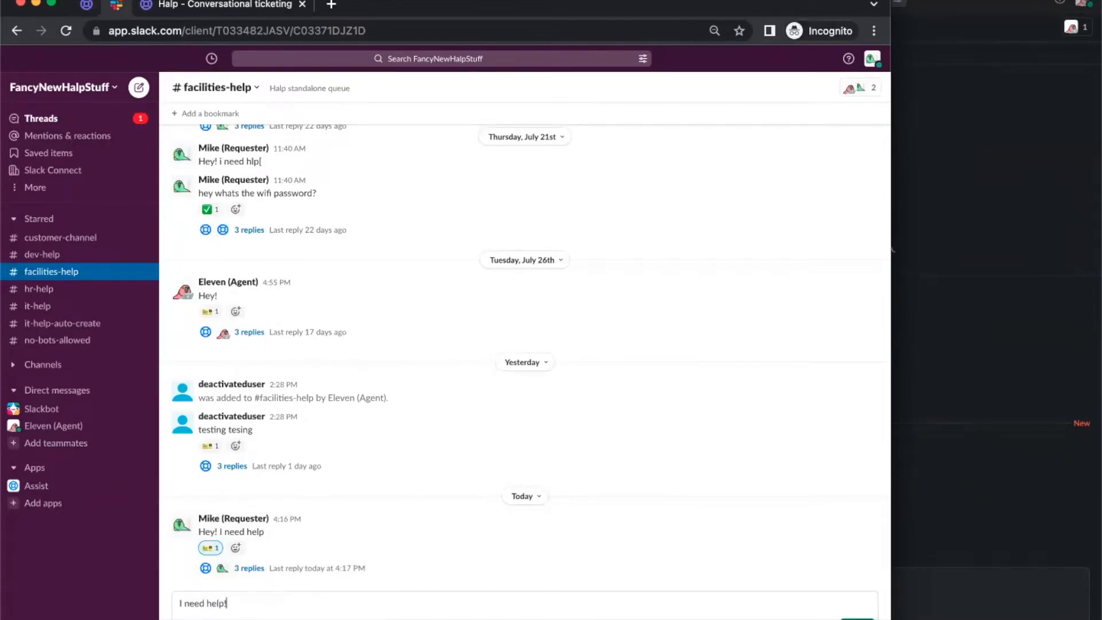
key(Return)
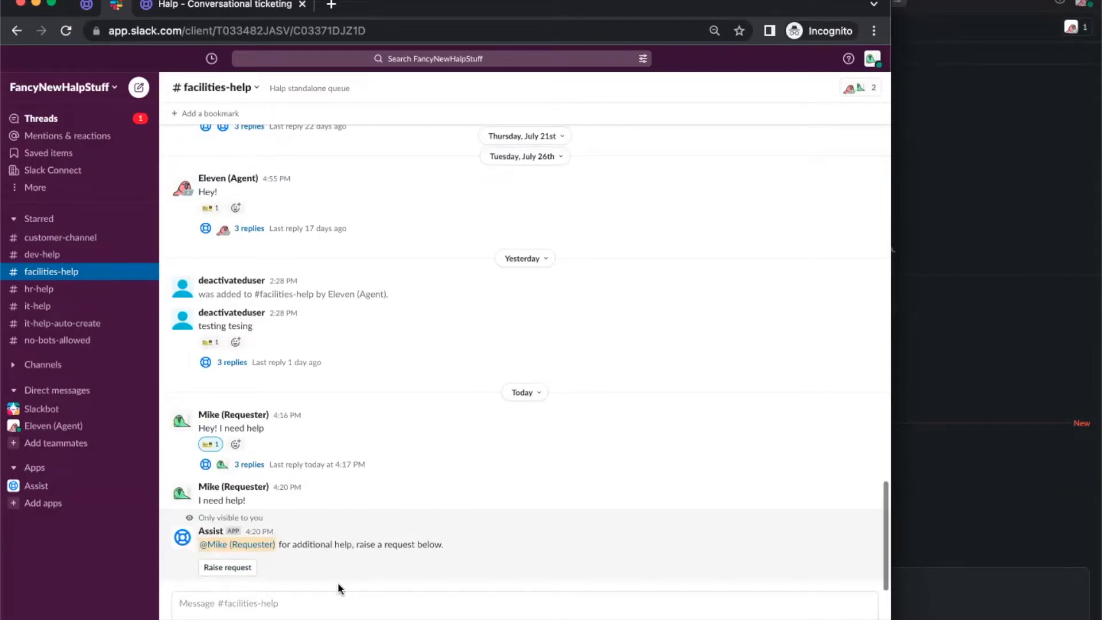
Raise a request from the Assist prompt, using the Office Issue form with the description 123, and create the ticket
click(241, 569)
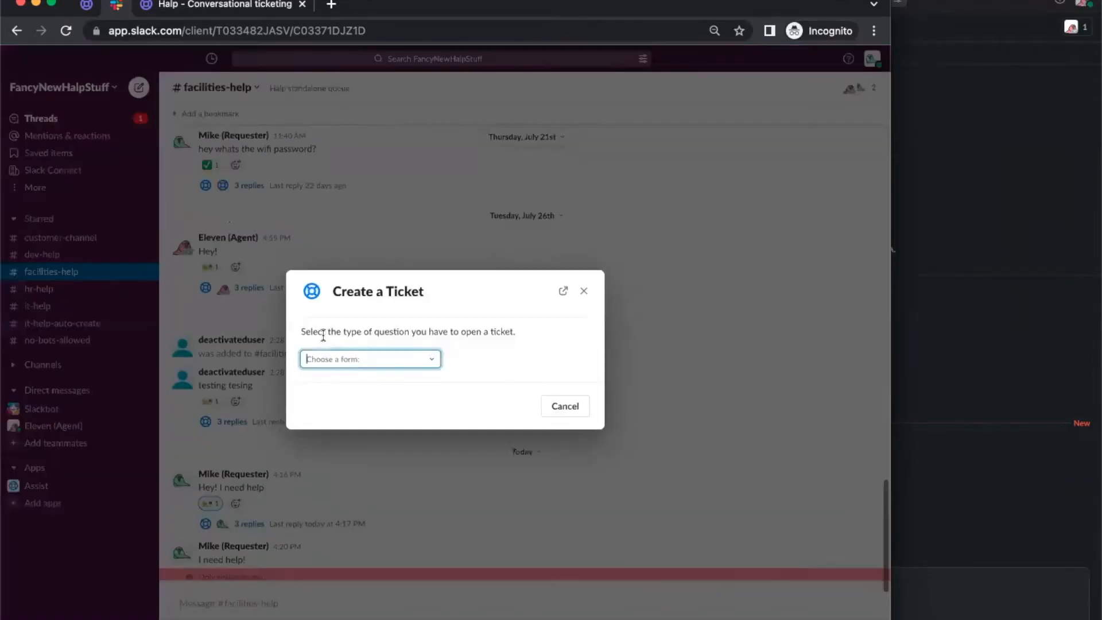
click(356, 359)
click(359, 394)
click(377, 368)
text(123)
click(570, 448)
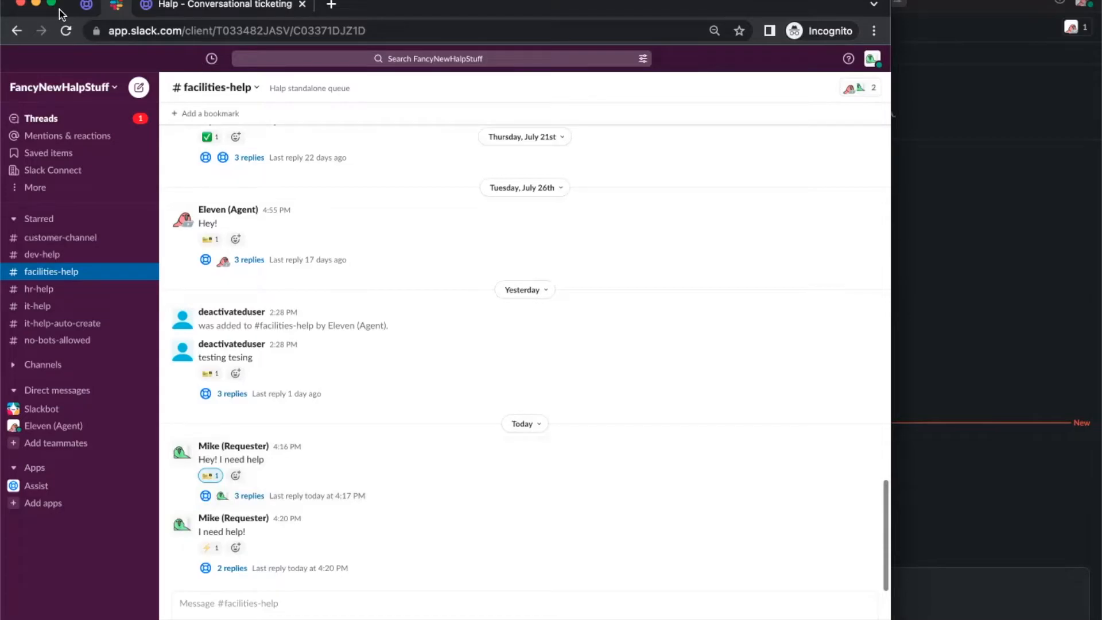
Switch to the Halp web settings and review the Facilites queue's Auto Answers and automated follow-up configurations, including the automatic action choices
click(85, 8)
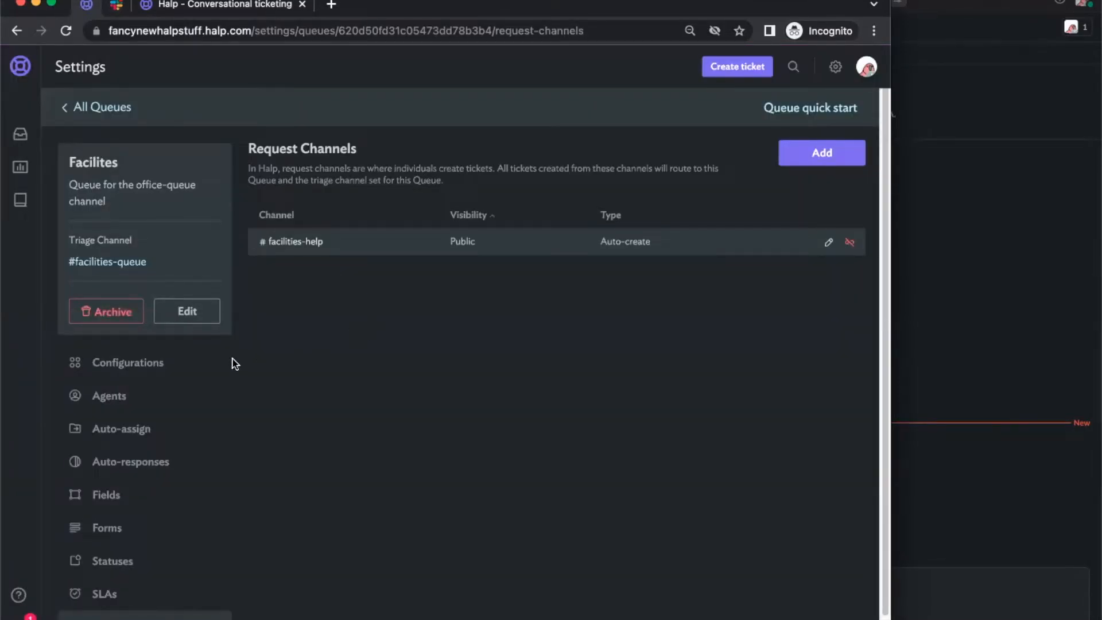
click(166, 367)
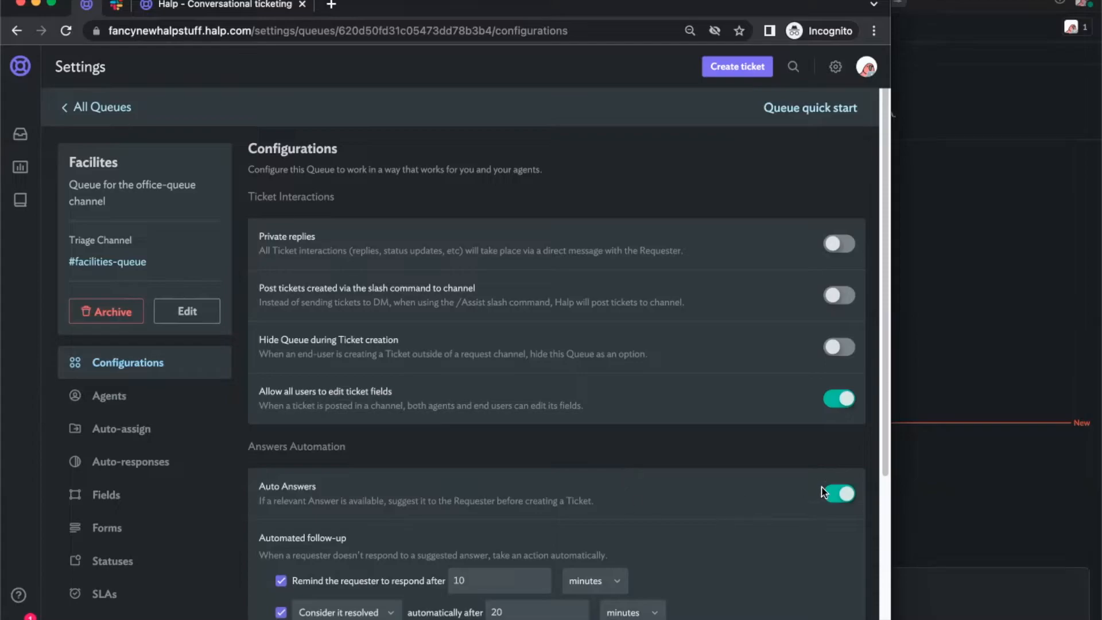
scroll(600, 513, down, 1)
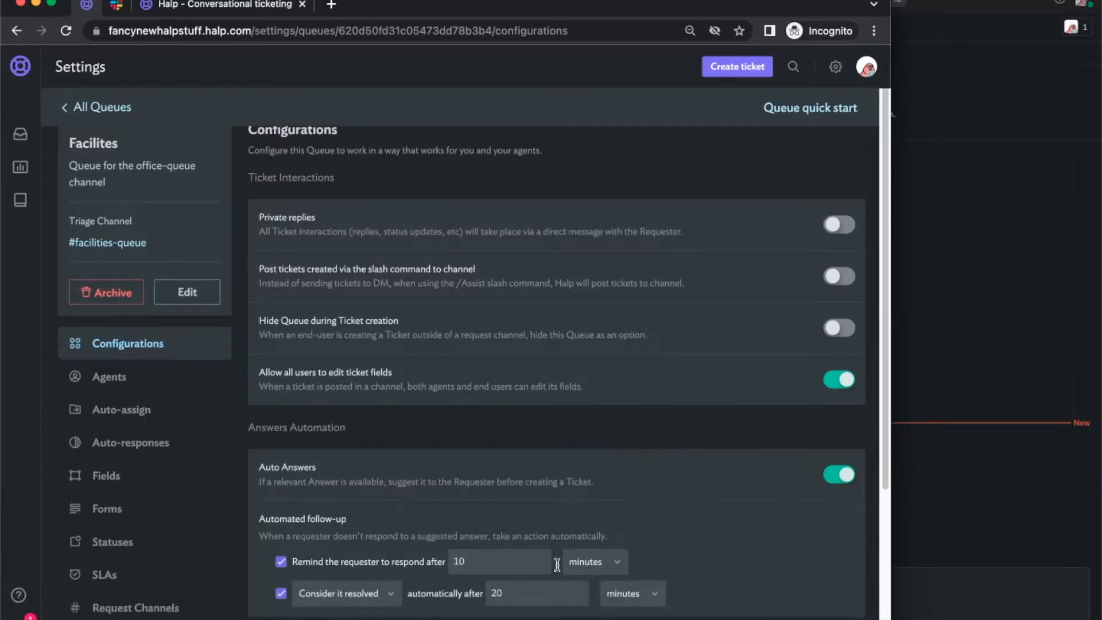
scroll(503, 510, down, 1)
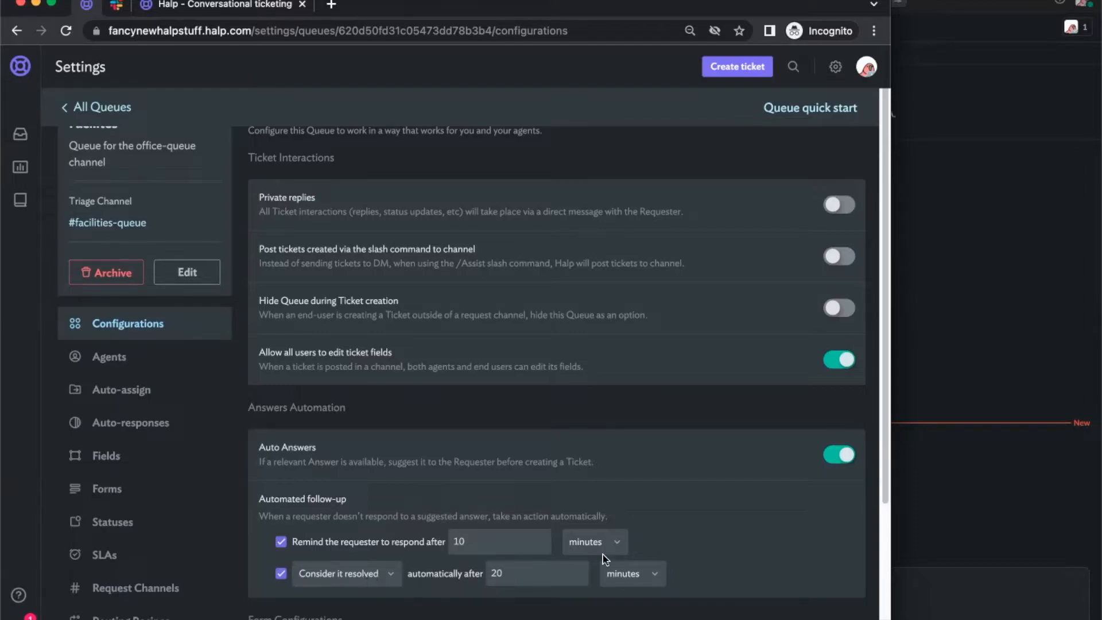
click(351, 575)
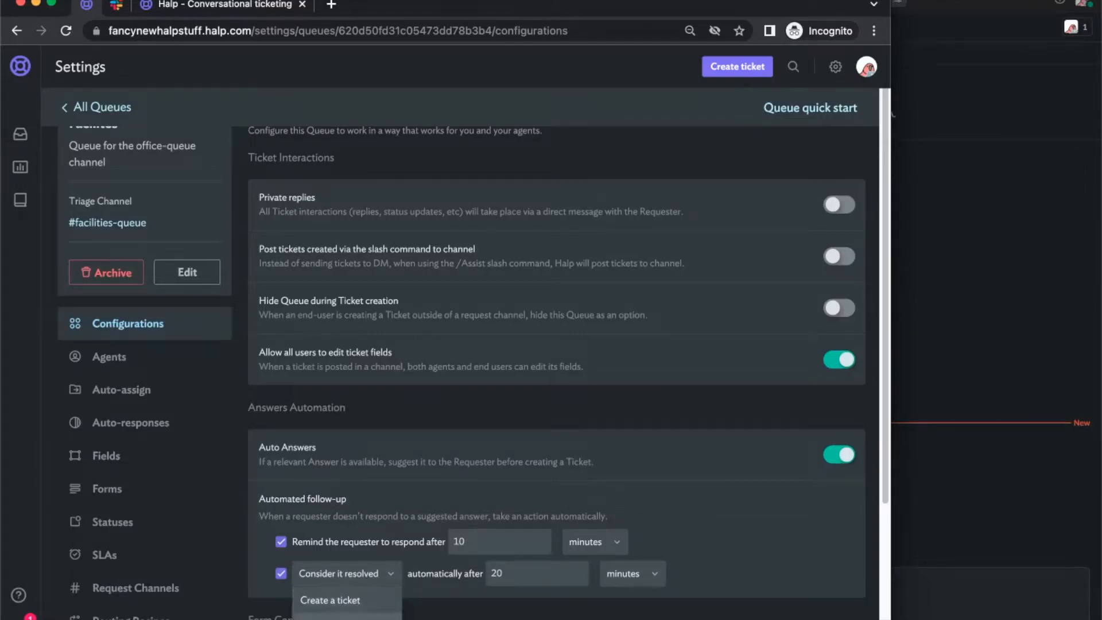
click(412, 493)
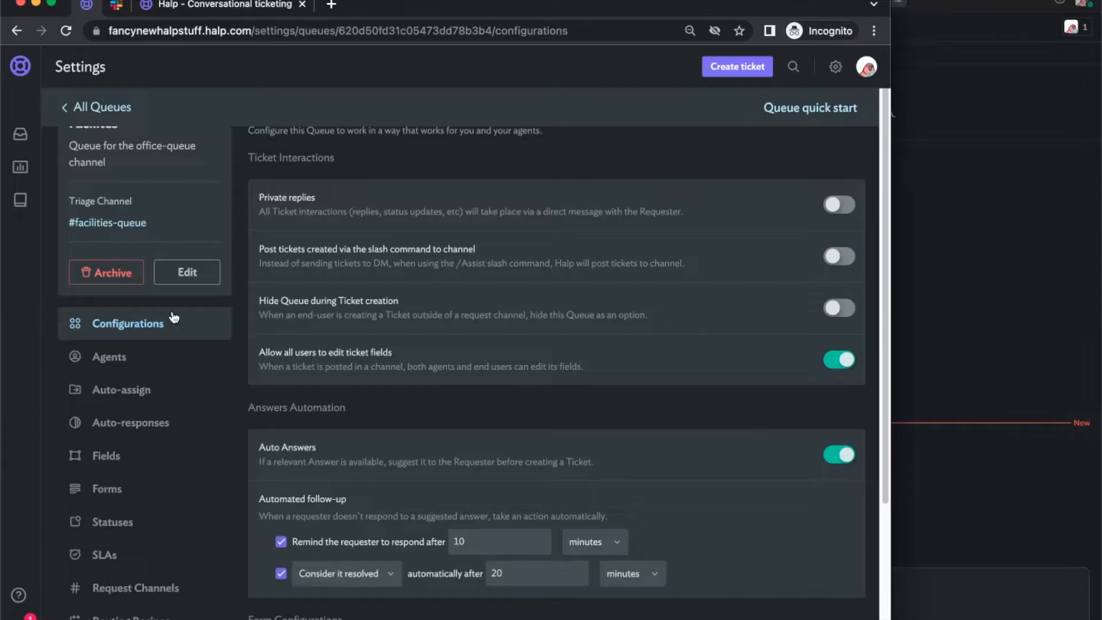
Open the Facilites wifi password answer, examine its key phrases and answer text in edit mode, and leave without saving
click(20, 200)
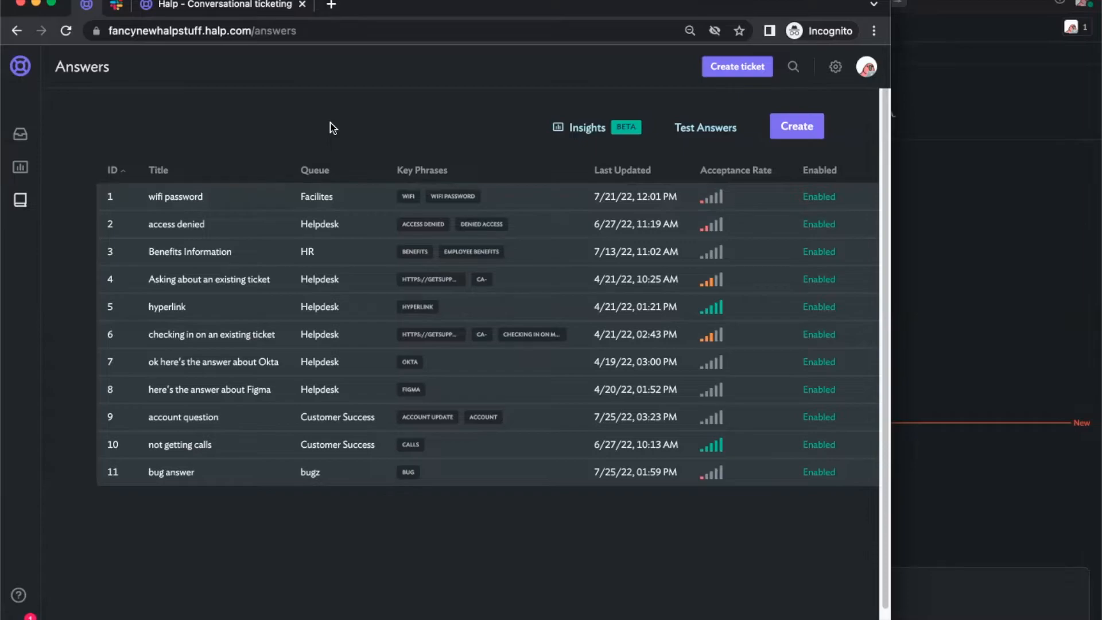
click(312, 200)
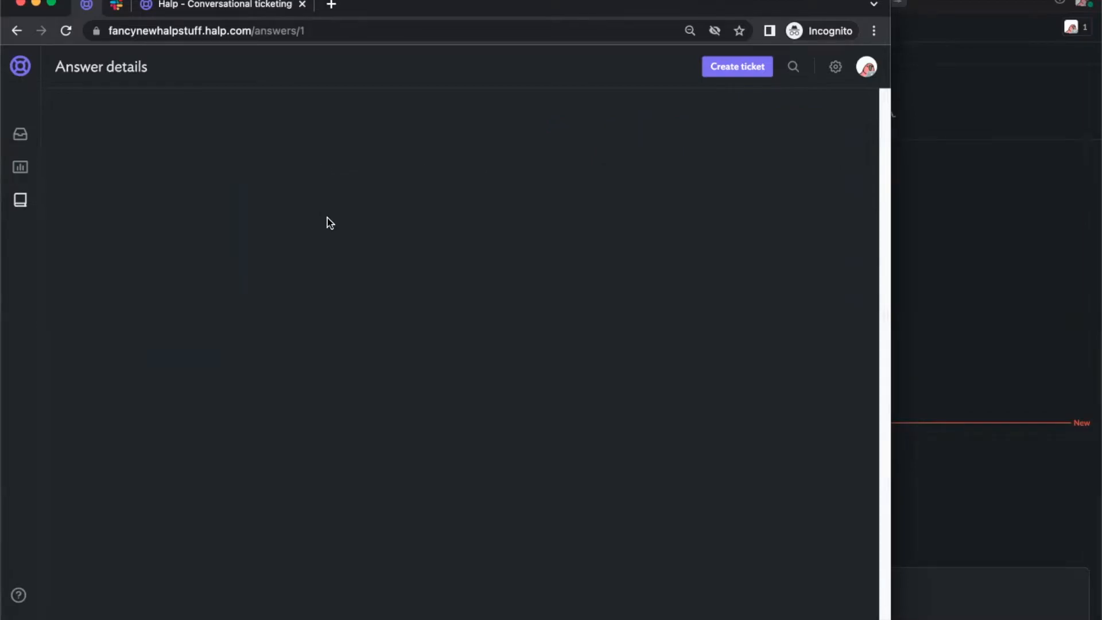
click(713, 227)
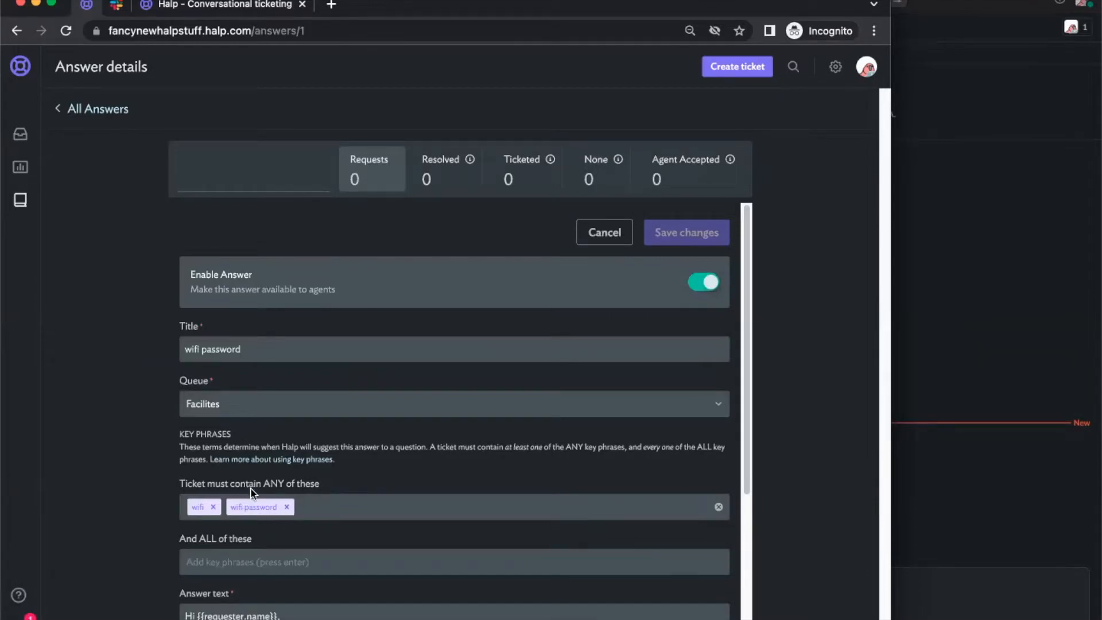
scroll(272, 467, down, 1)
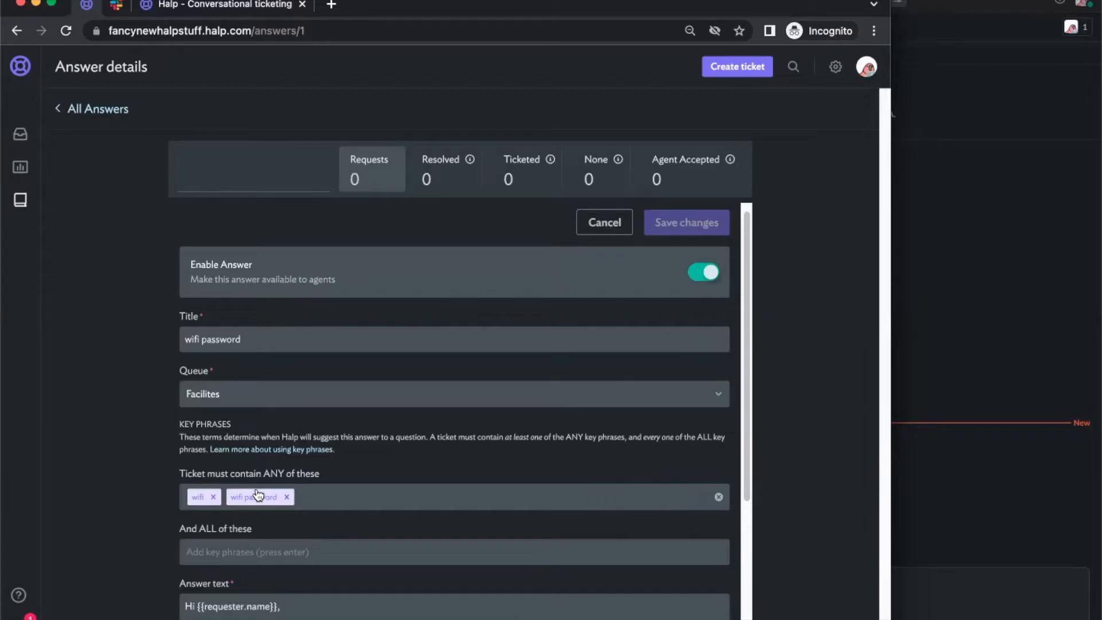
scroll(298, 453, down, 3)
drag(330, 612, 144, 589)
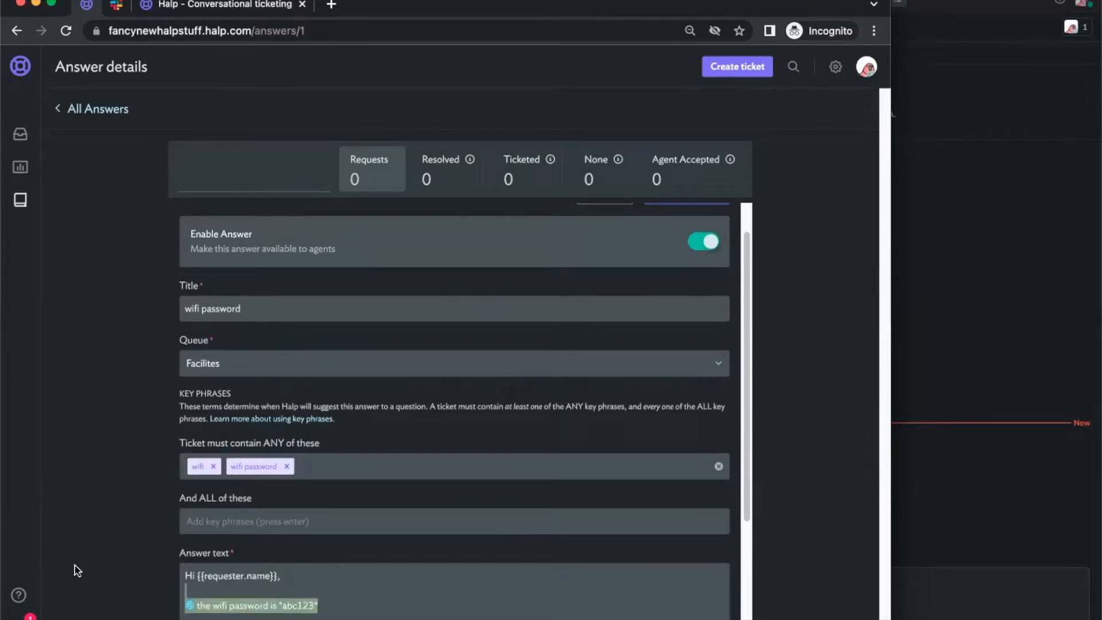
click(353, 586)
scroll(580, 280, up, 4)
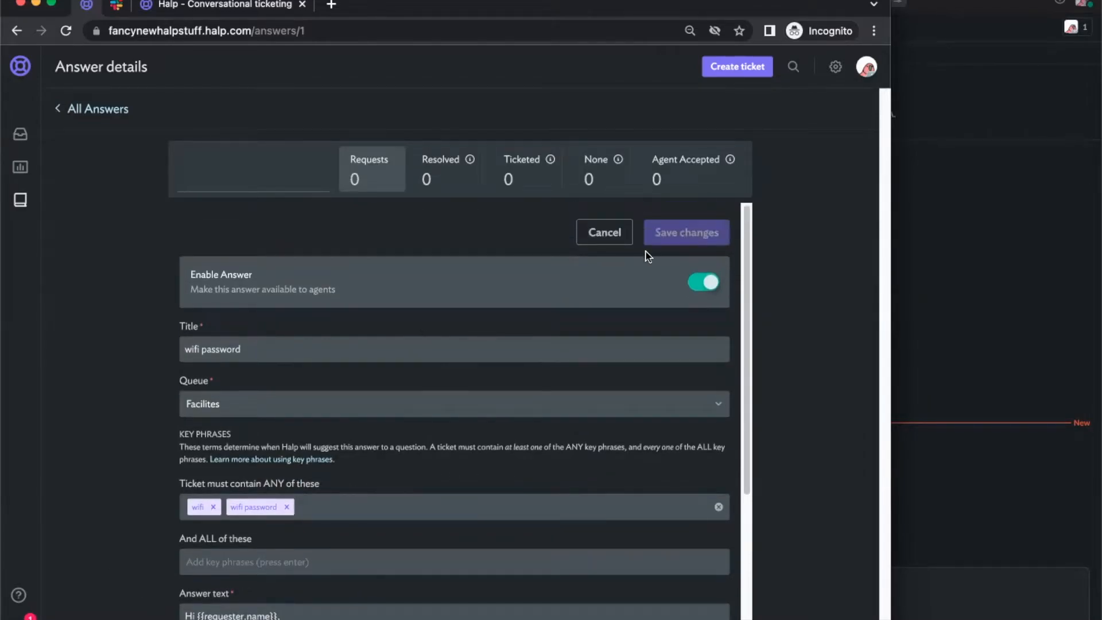
click(606, 243)
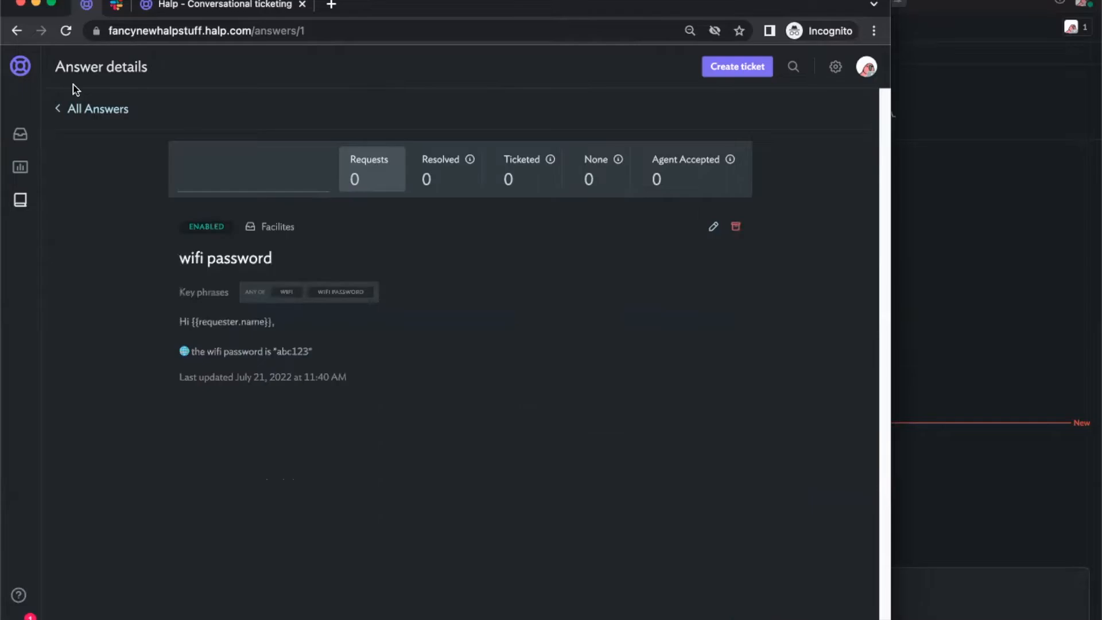
Return to Slack, post "Hey!" in facilities-help, and delete the Assist raise-request message that follows it
click(115, 6)
click(410, 607)
text(Hey!)
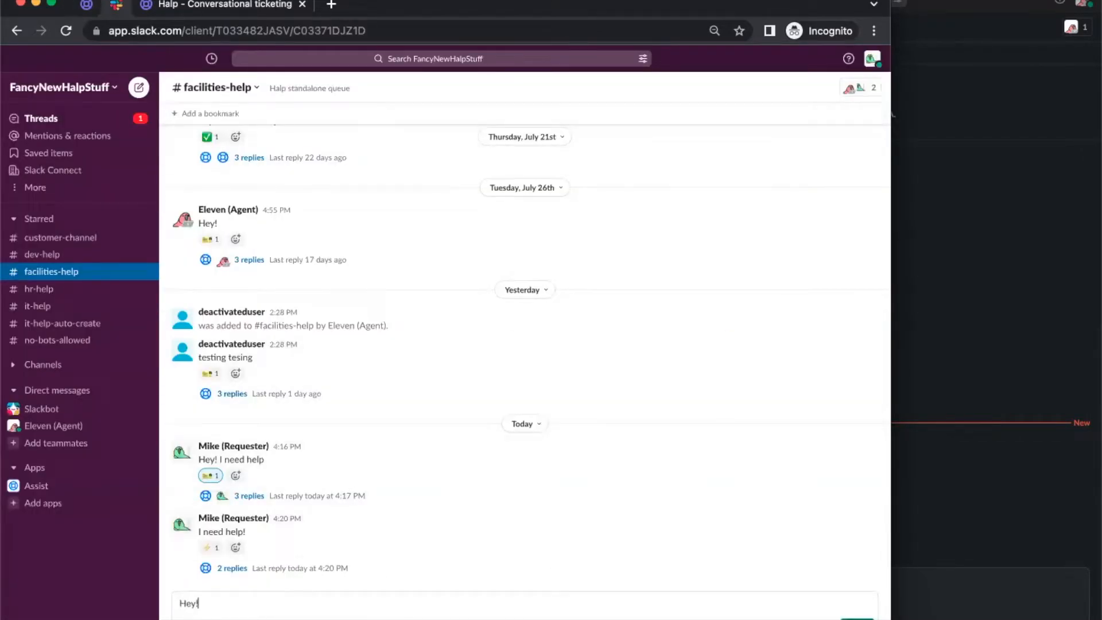
key(Return)
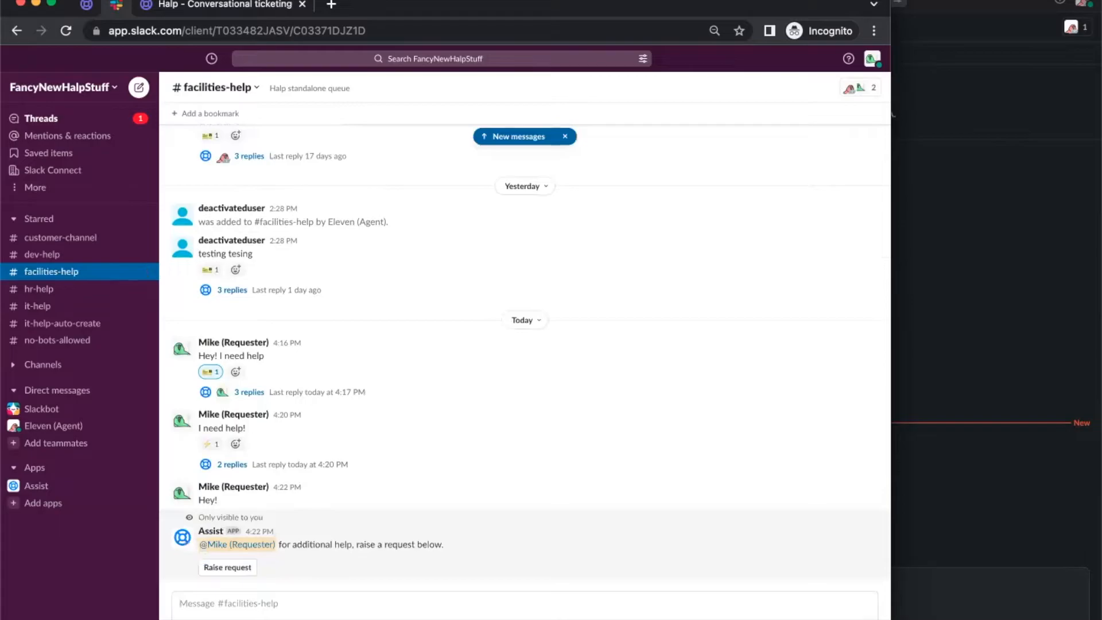
click(868, 510)
click(771, 506)
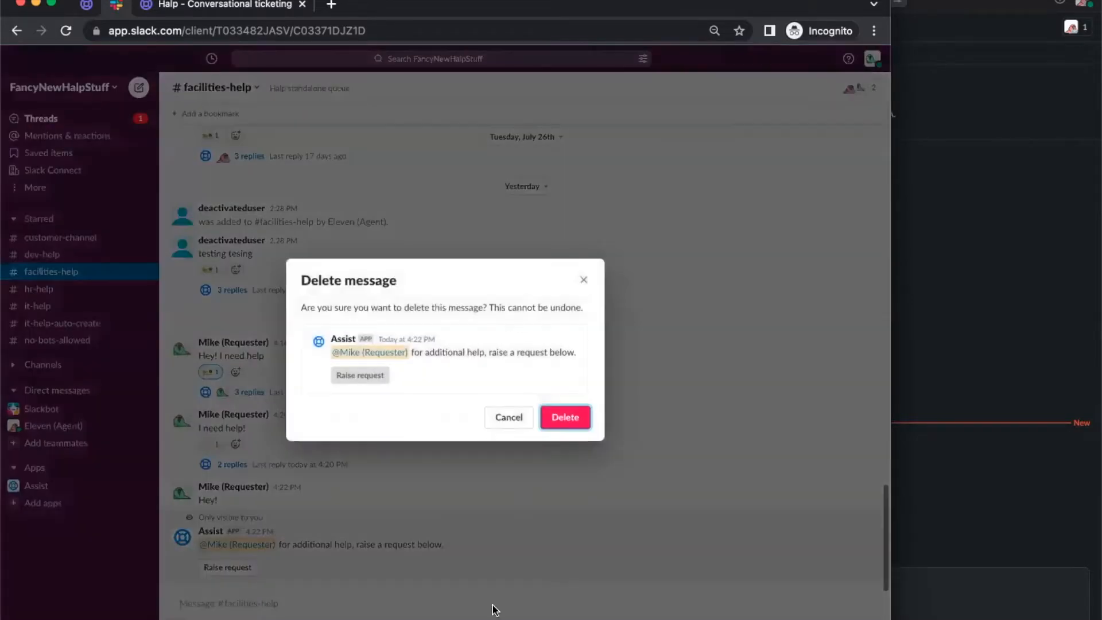
click(564, 417)
Post the question "whats the wifi password?" in the facilities-help channel
click(459, 613)
text(whwa)
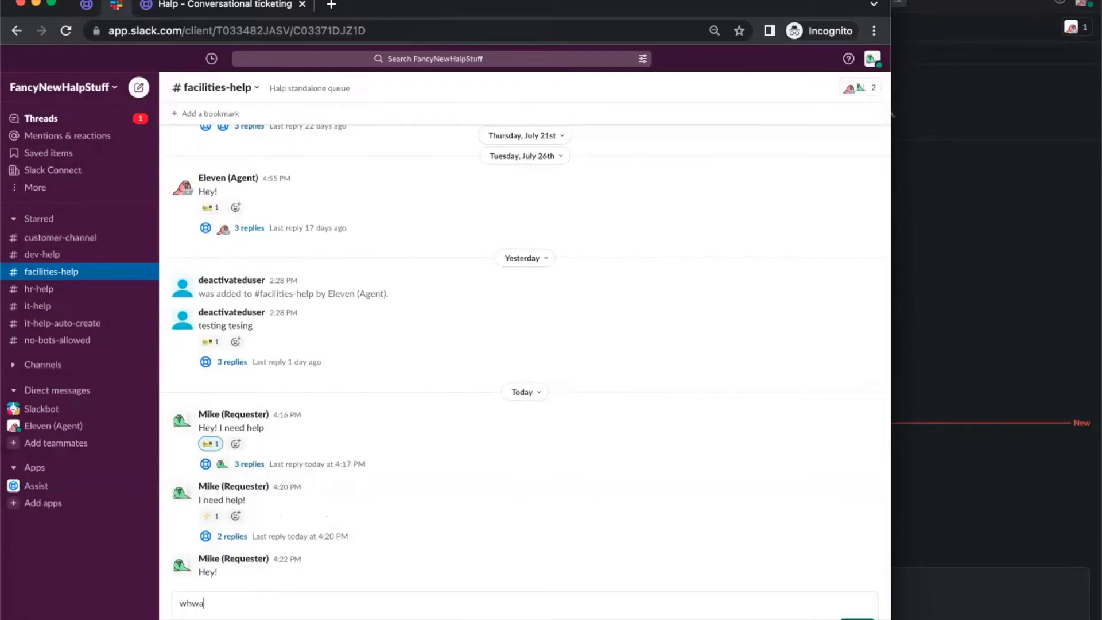
key(BackSpace)
key(BackSpace)
text(ats the wifi passw)
key(BackSpace)
key(BackSpace)
key(BackSpace)
text(ssword?)
key(Return)
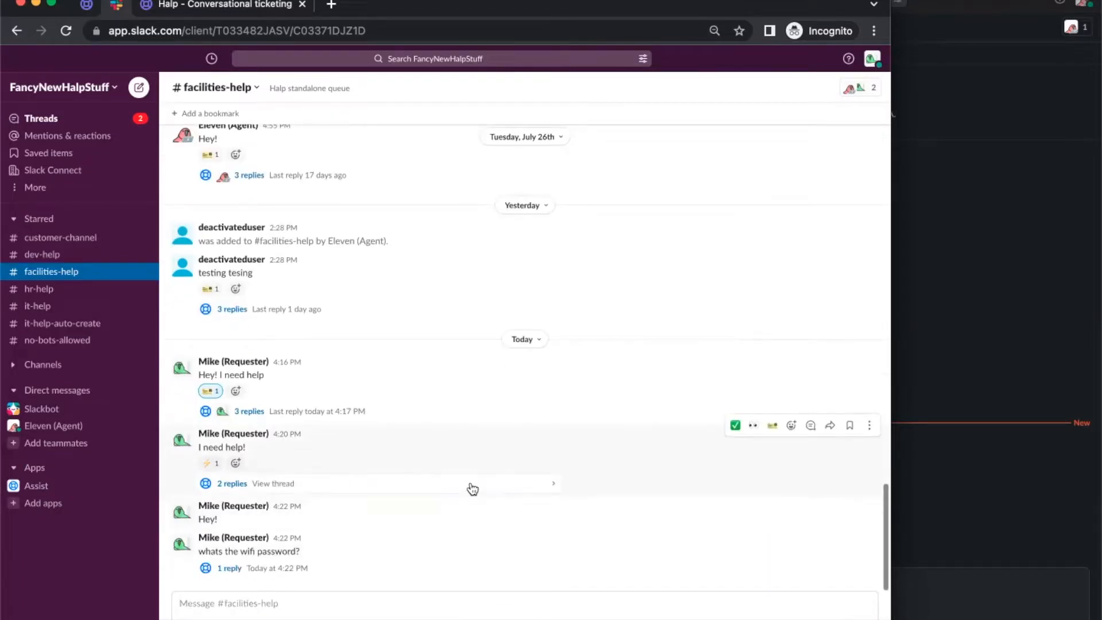
Open the thread of the wifi question and examine the answer suggested by Assist
drag(228, 552, 346, 549)
click(347, 551)
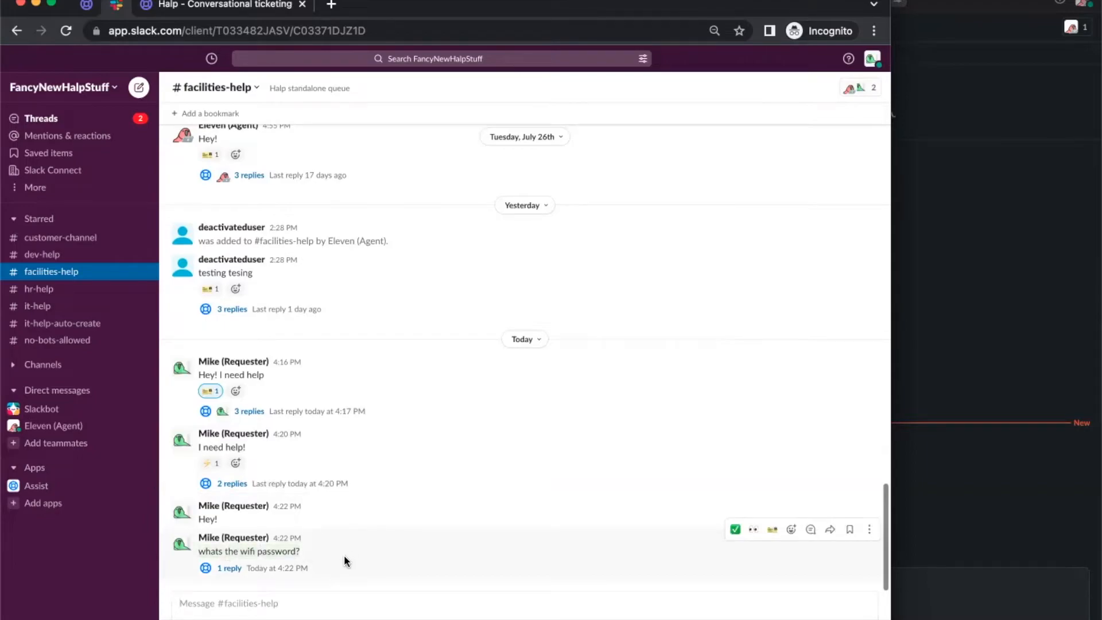
click(338, 570)
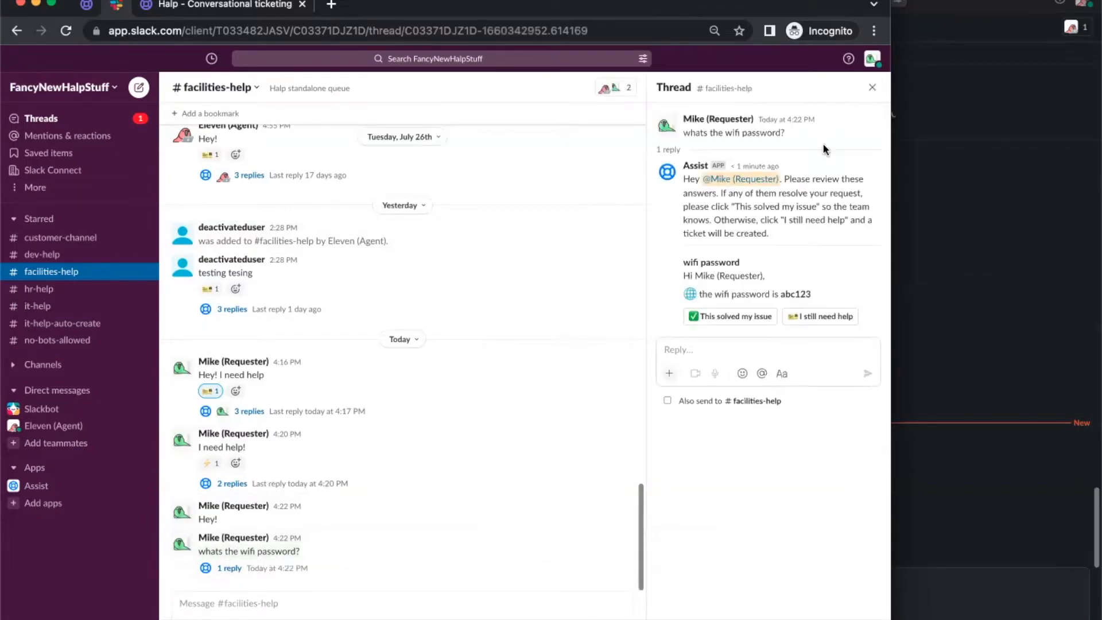
drag(810, 295, 716, 292)
click(748, 295)
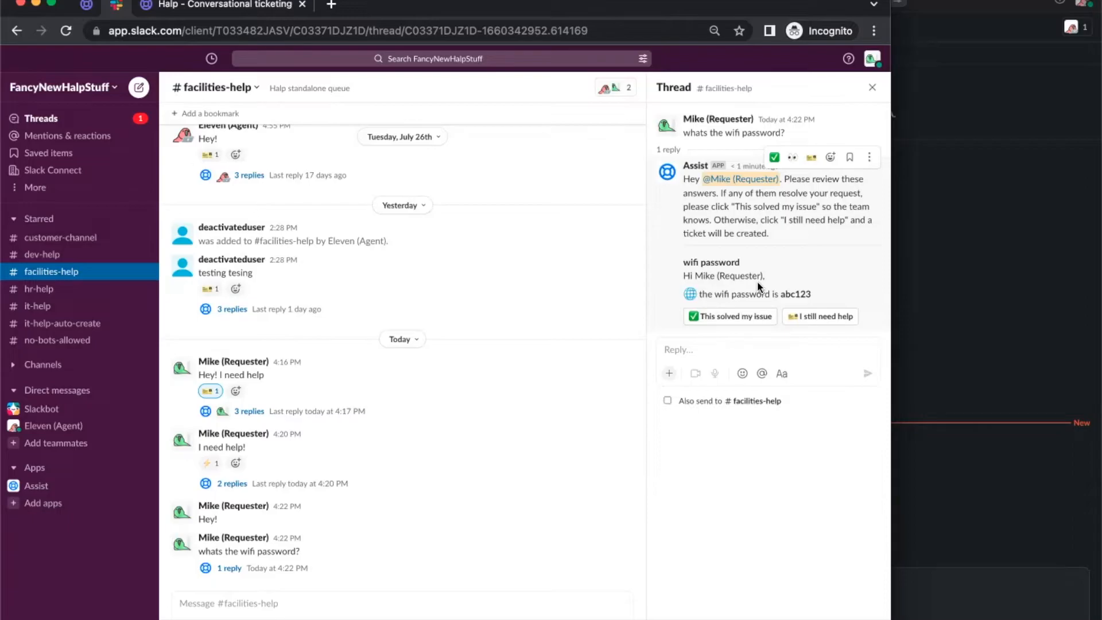
Indicate that help is still needed, create an Office Issue ticket with the description 123, and close the thread
click(817, 318)
click(426, 352)
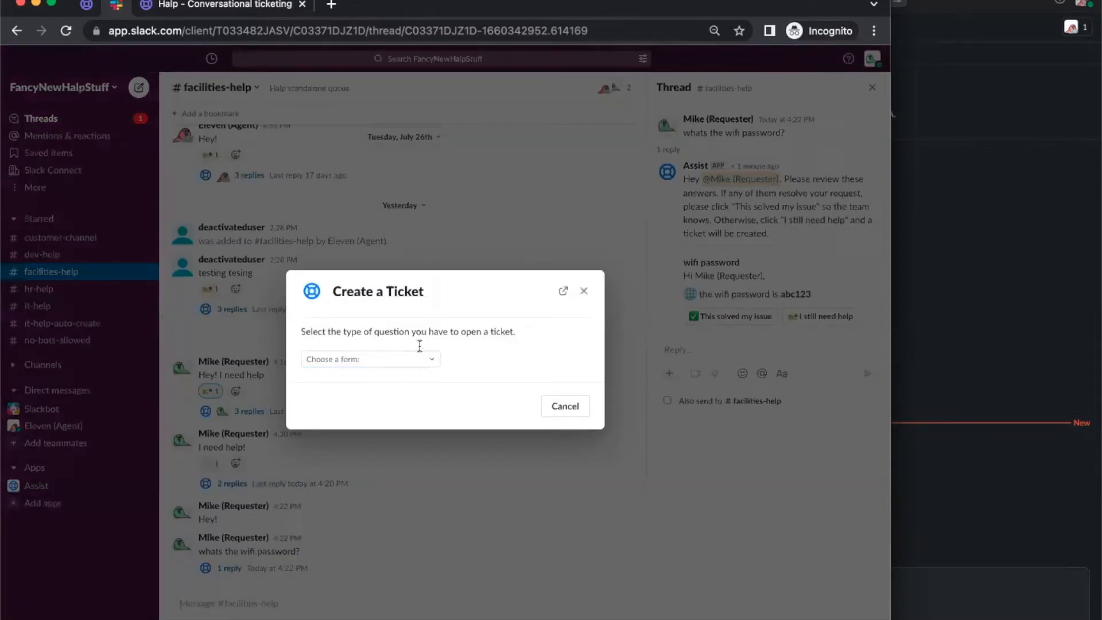
click(400, 397)
click(449, 379)
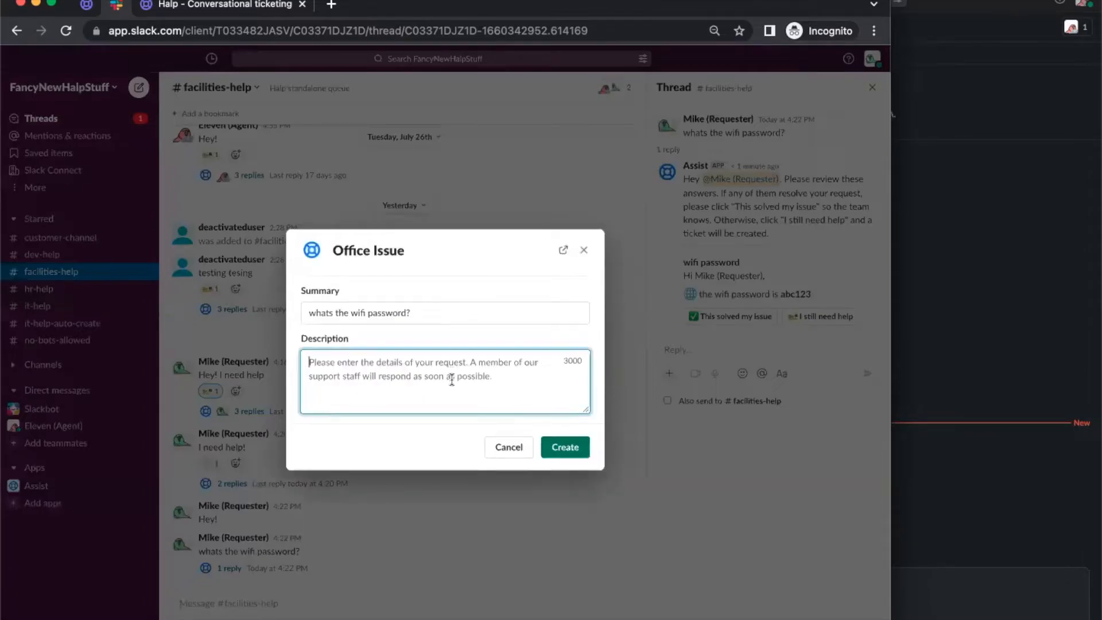
text(123)
click(571, 448)
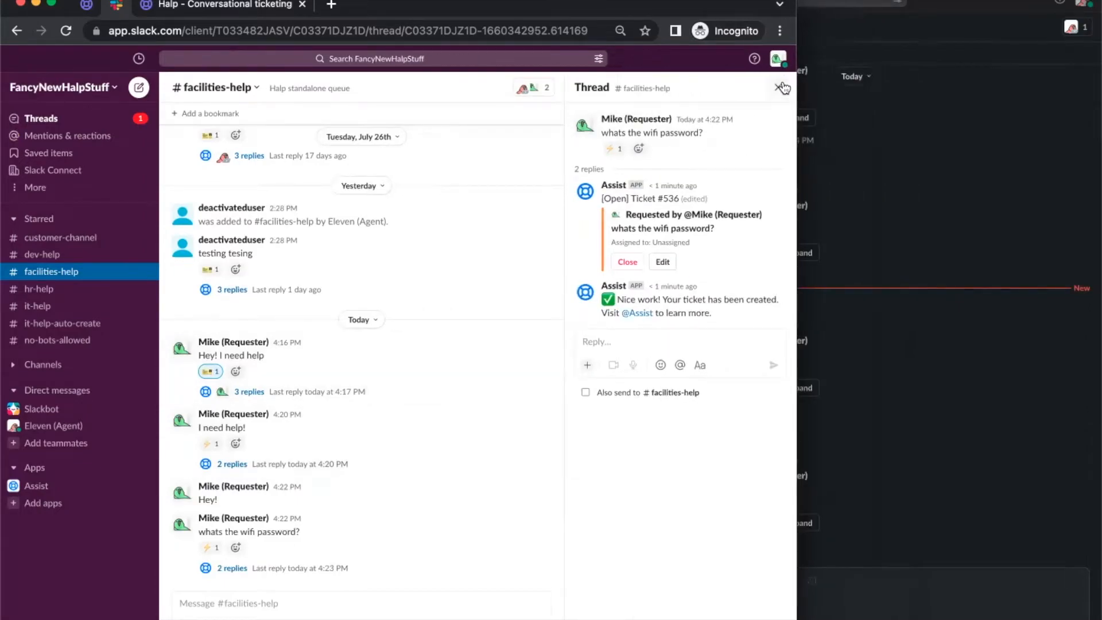
click(785, 87)
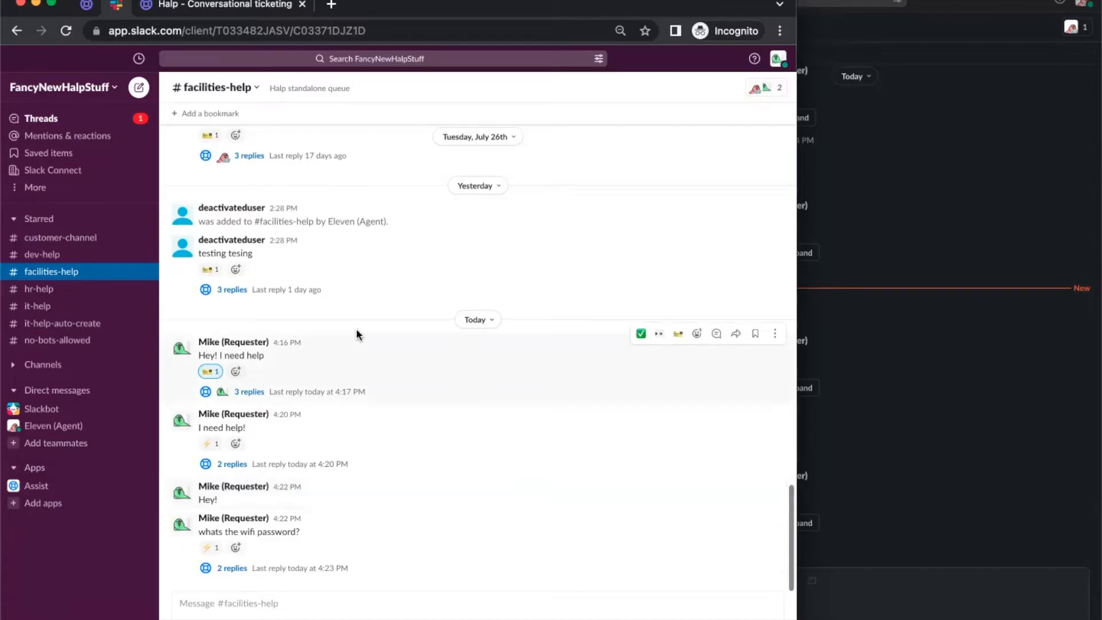
Open the Assist app home and look through the requester's most recent active tickets
click(48, 489)
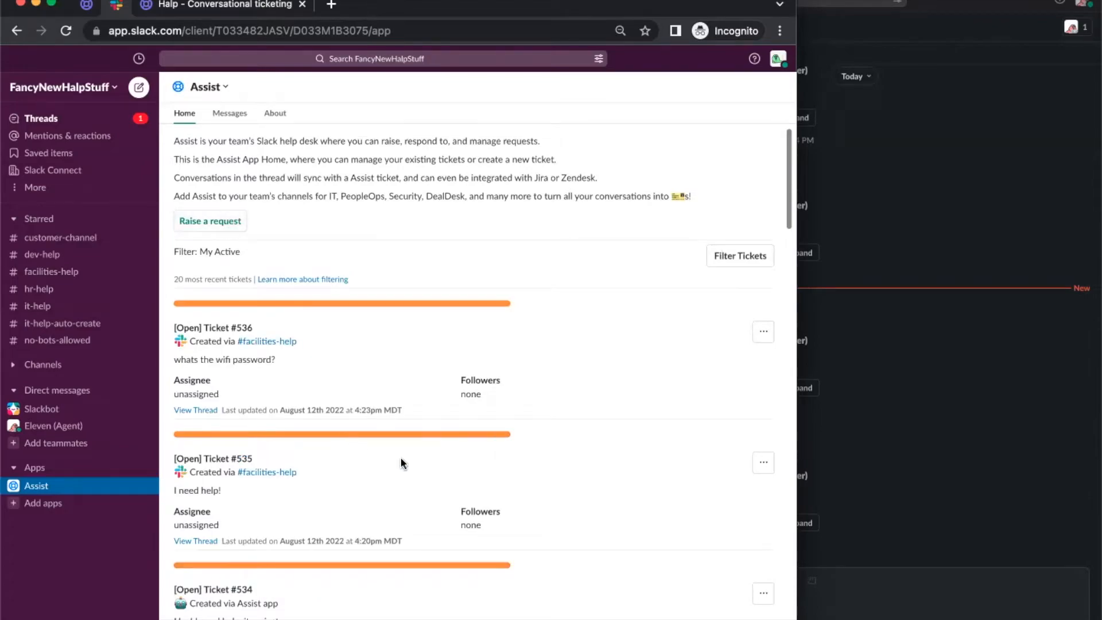
scroll(469, 460, down, 2)
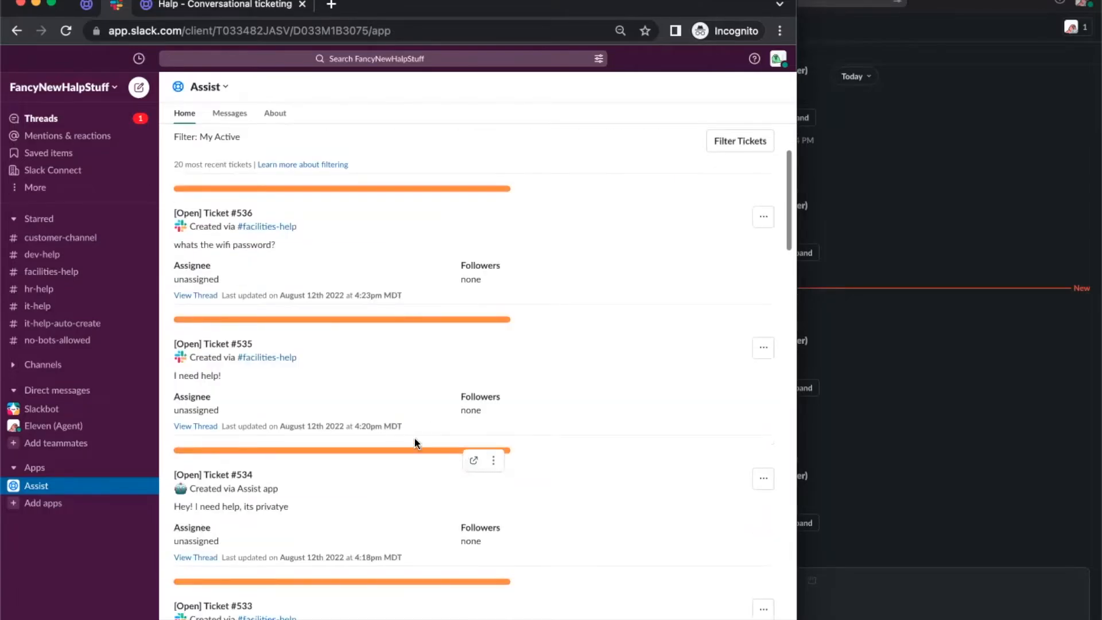
scroll(406, 436, up, 2)
scroll(408, 435, down, 5)
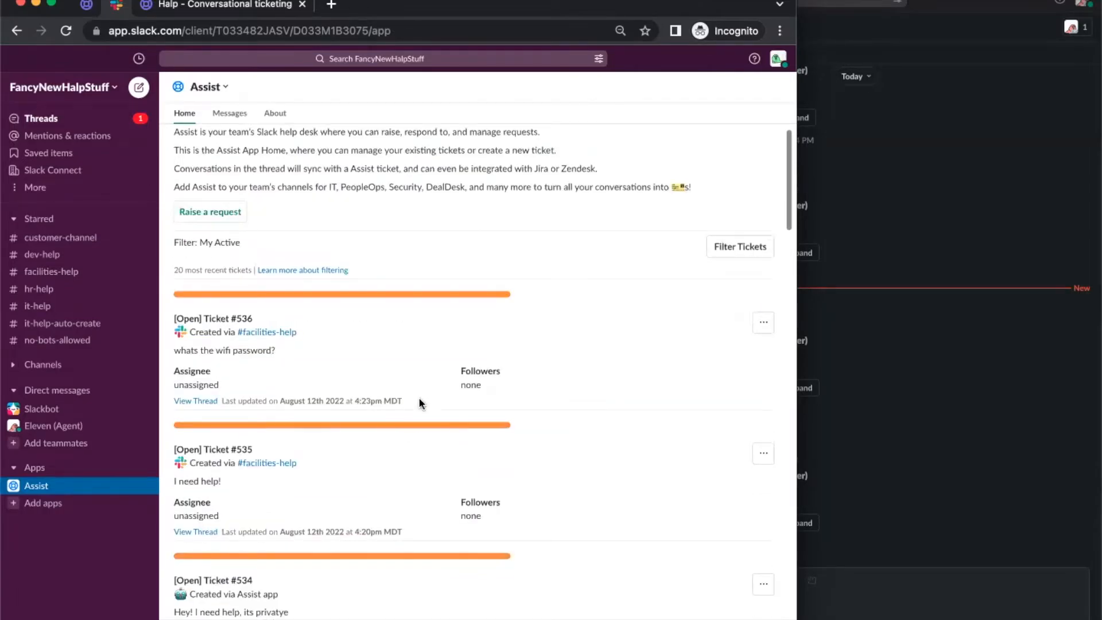
scroll(418, 400, down, 7)
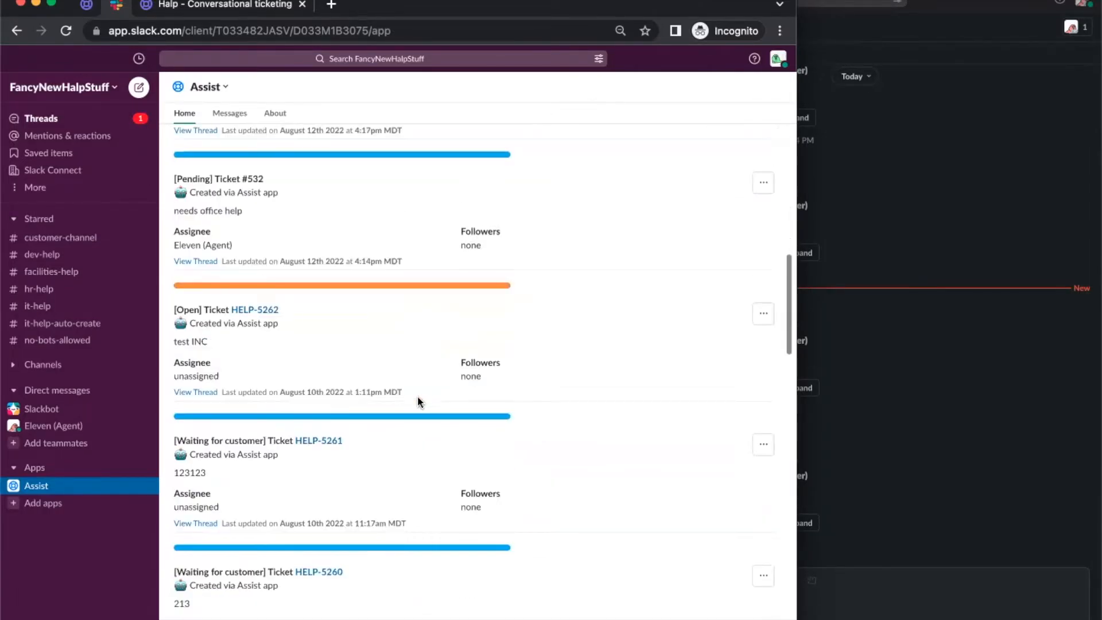
scroll(614, 278, up, 12)
Check which ticket filters the Assist app home offers, without applying any
click(762, 265)
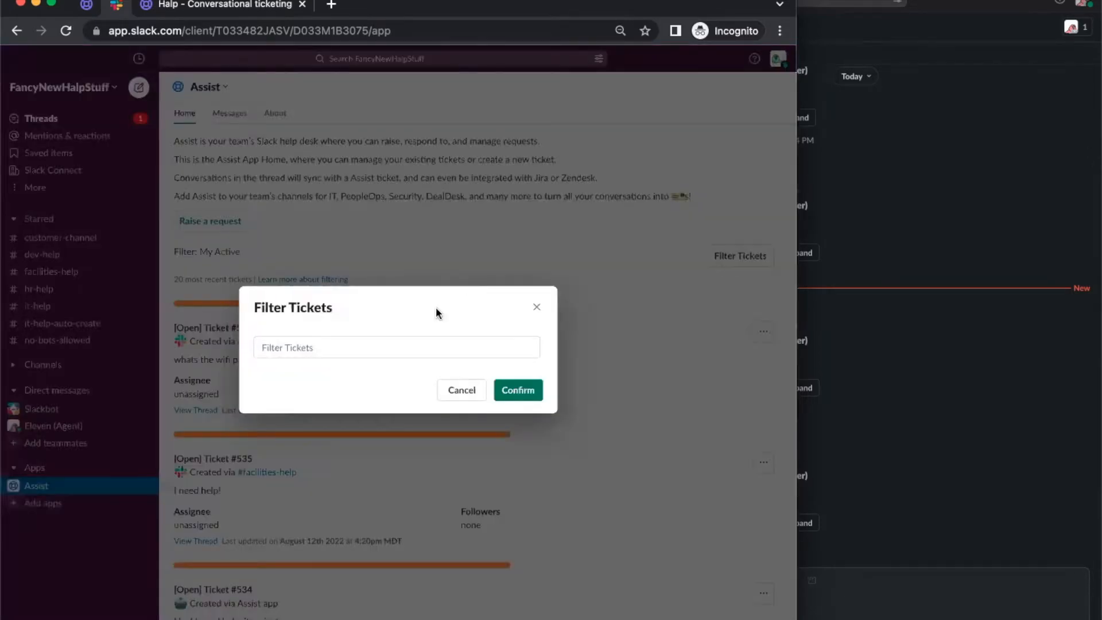
click(400, 348)
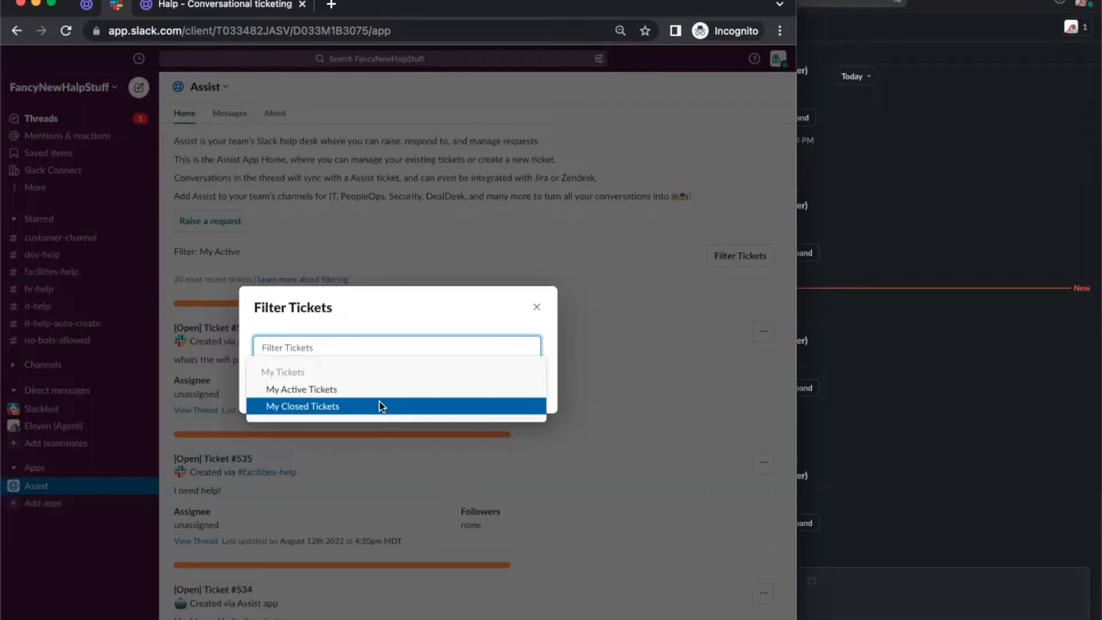
click(537, 308)
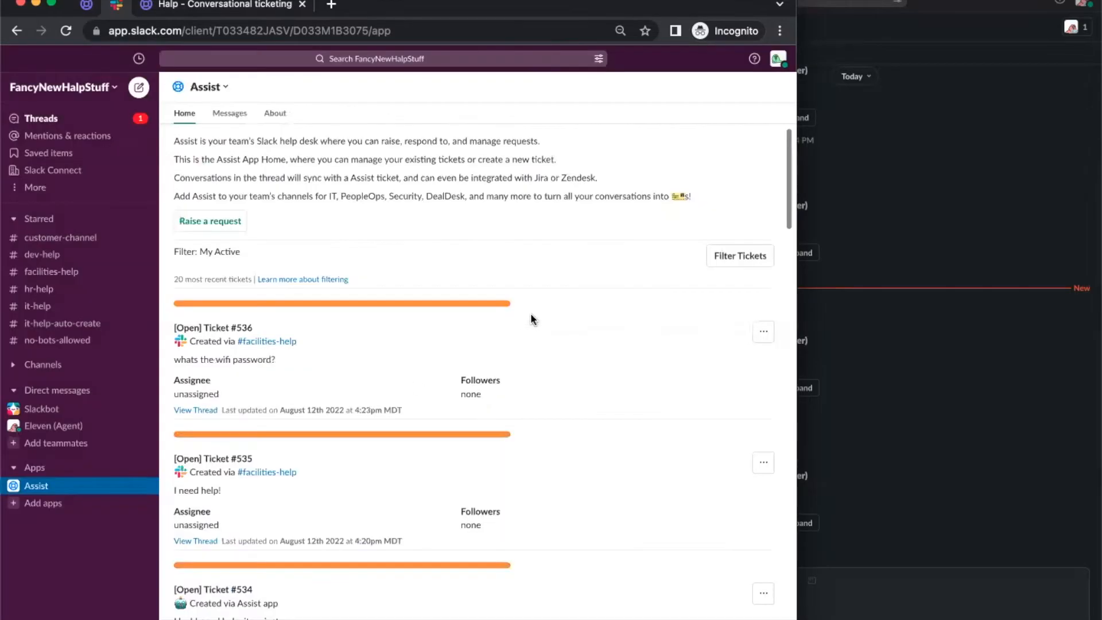
Reply "is there an update?" in the thread of the wifi password ticket and close that ticket
click(208, 410)
click(670, 355)
text(is there an update?)
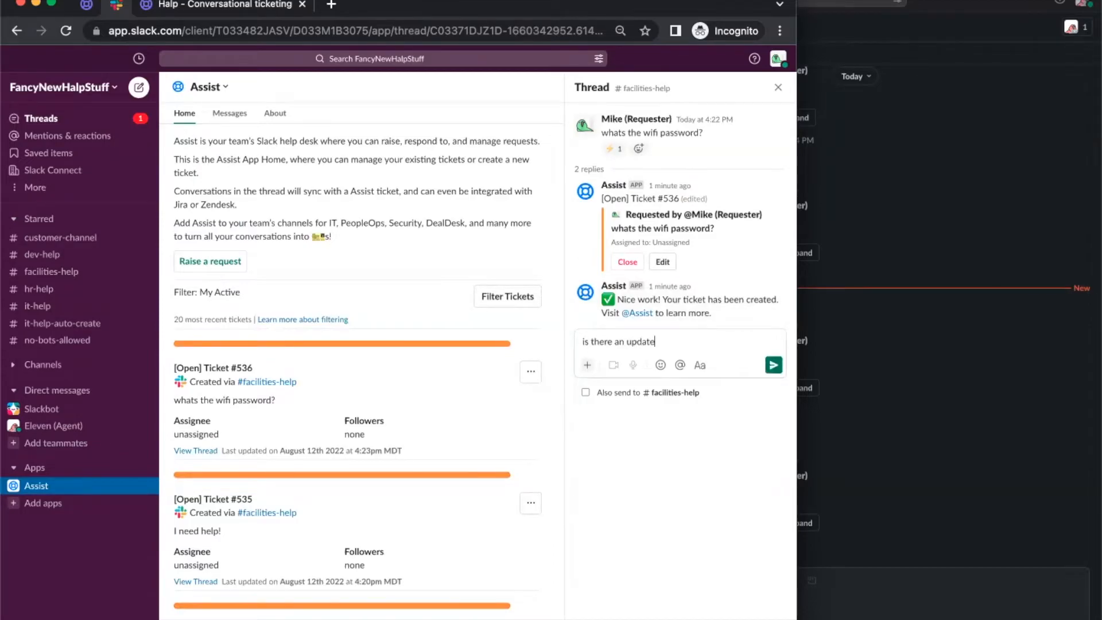
key(Return)
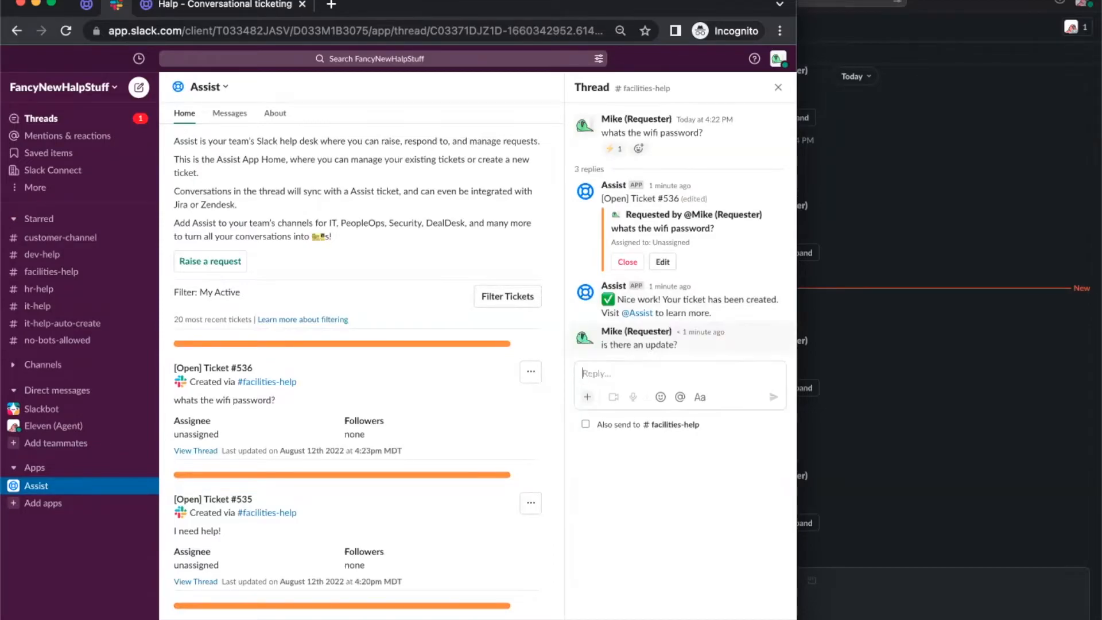
click(628, 262)
click(778, 88)
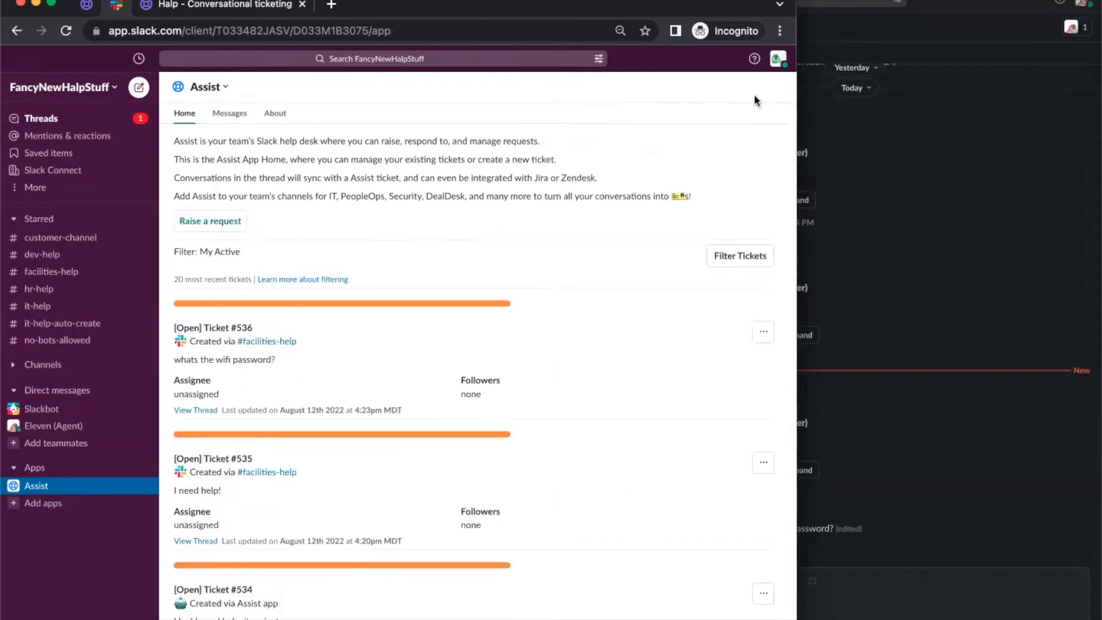
Raise a request from the Assist app home with the Office Issue form, using 123 as summary and description
click(222, 229)
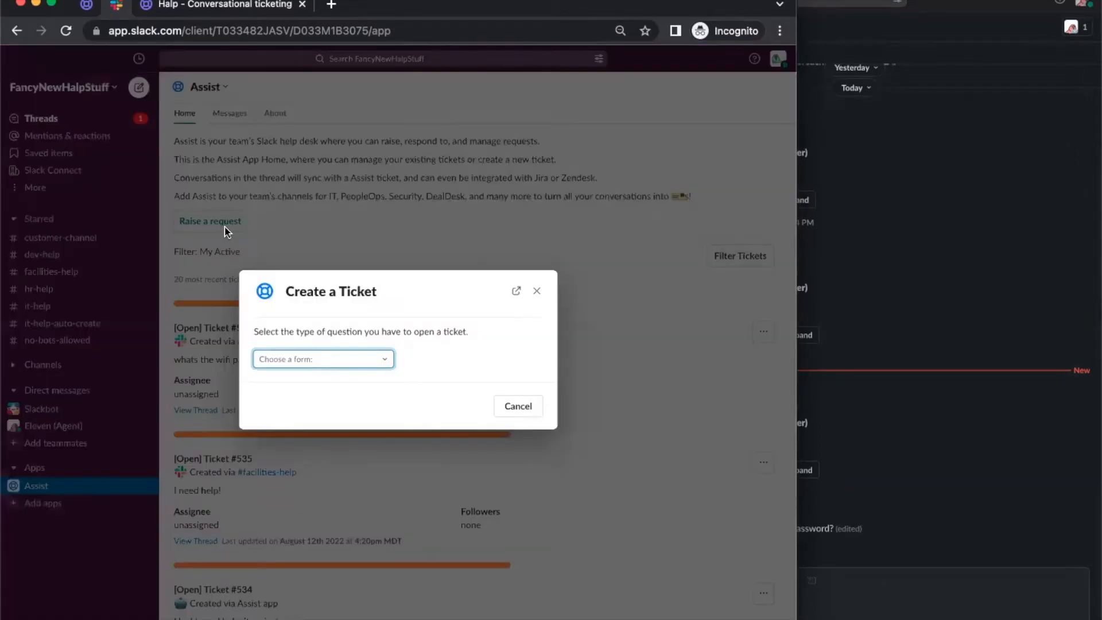
click(390, 358)
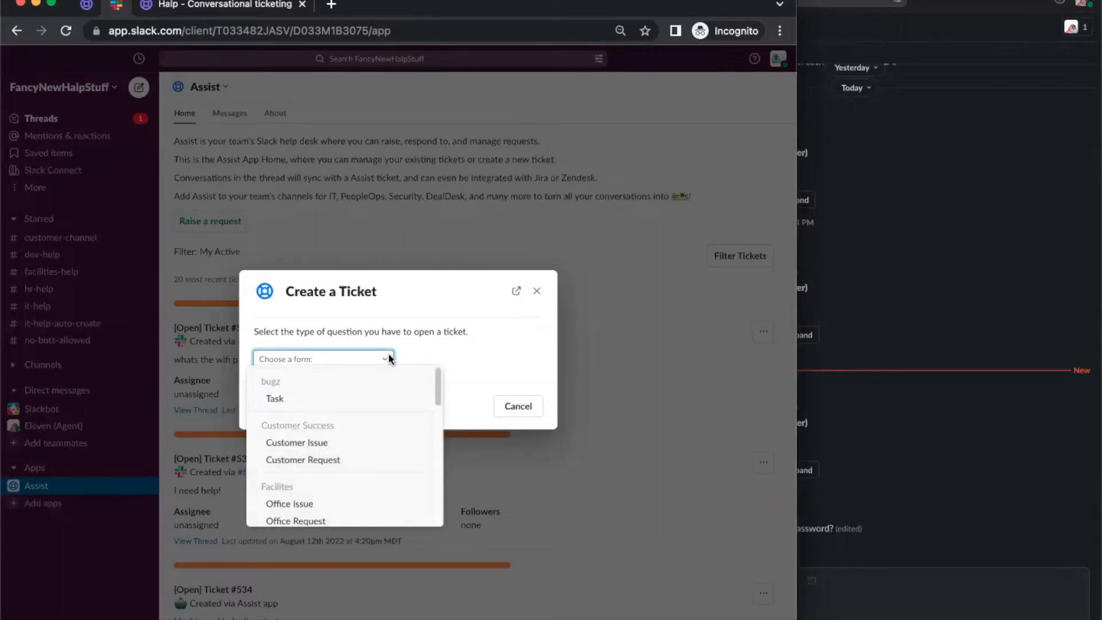
scroll(319, 496, down, 1)
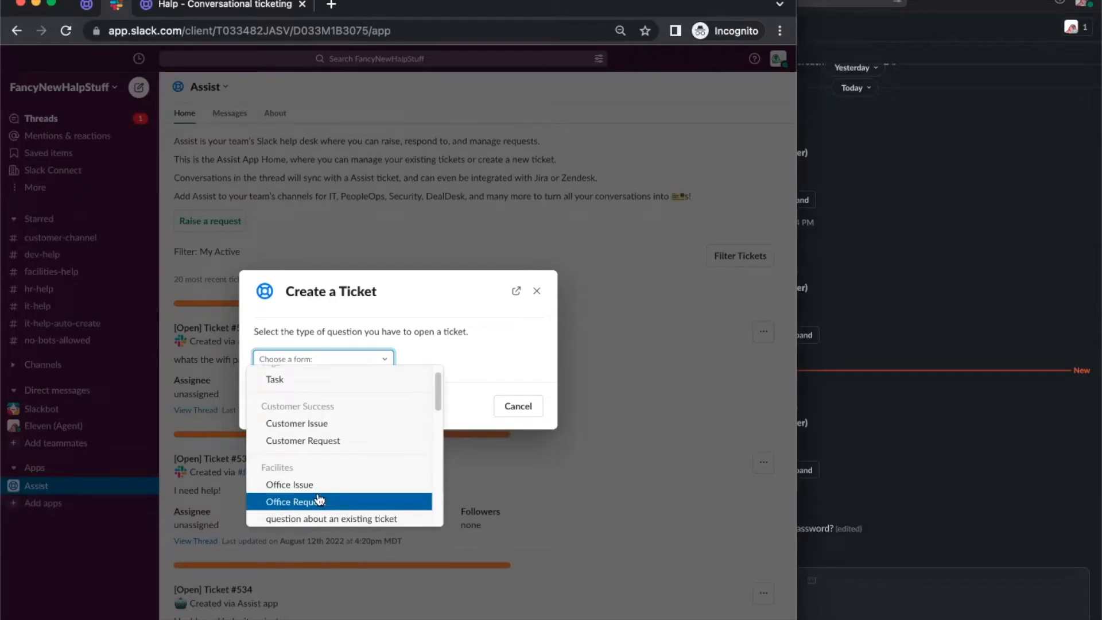
click(296, 485)
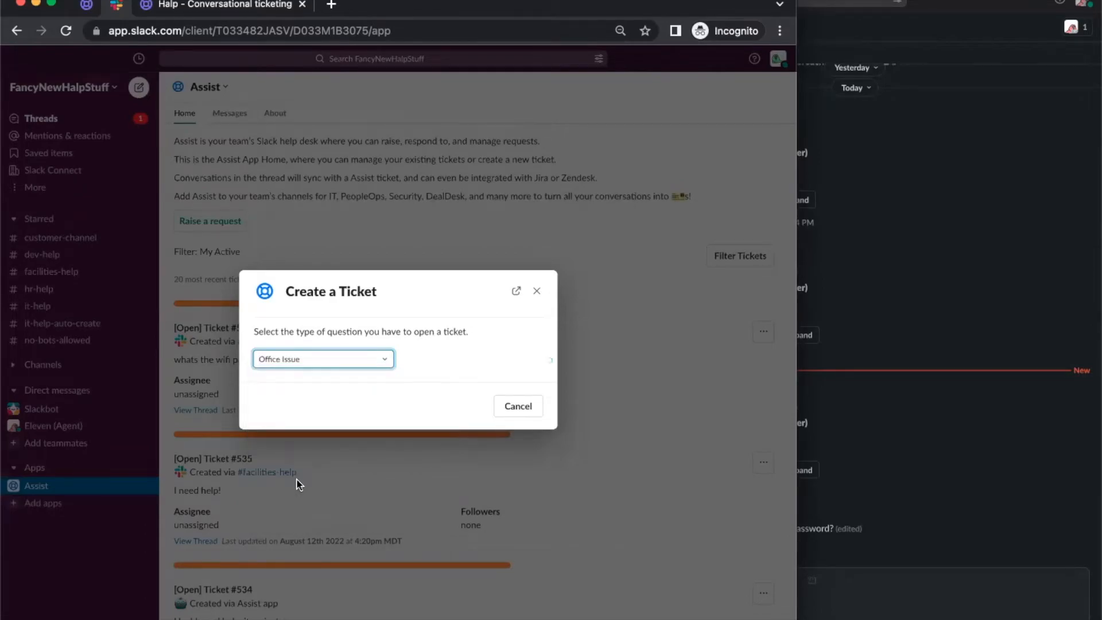
text(123)
click(357, 382)
text(123)
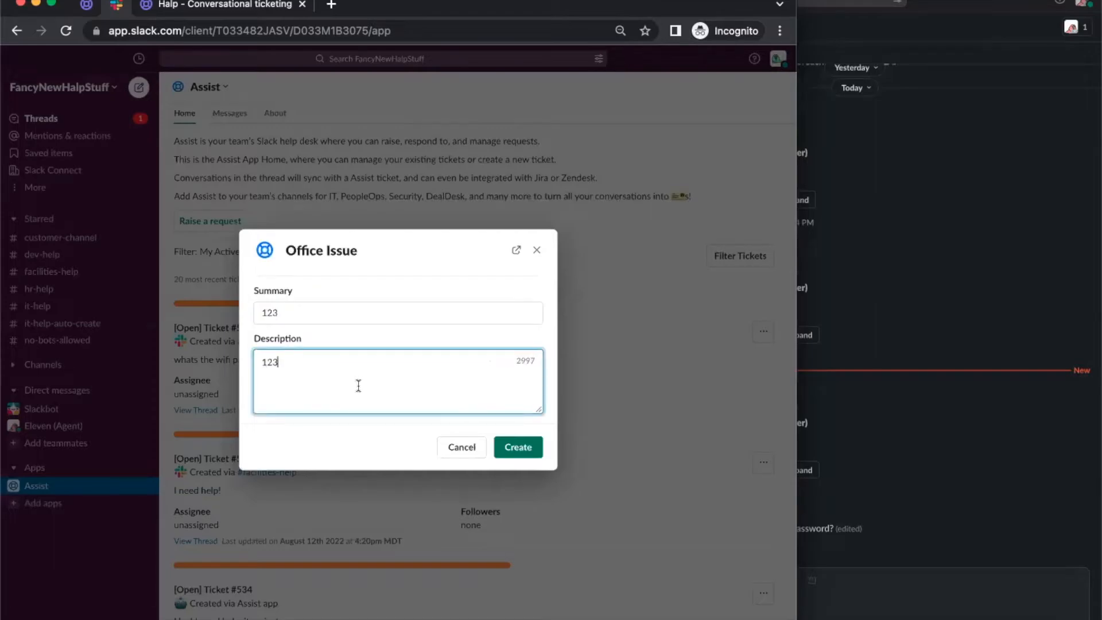
click(531, 446)
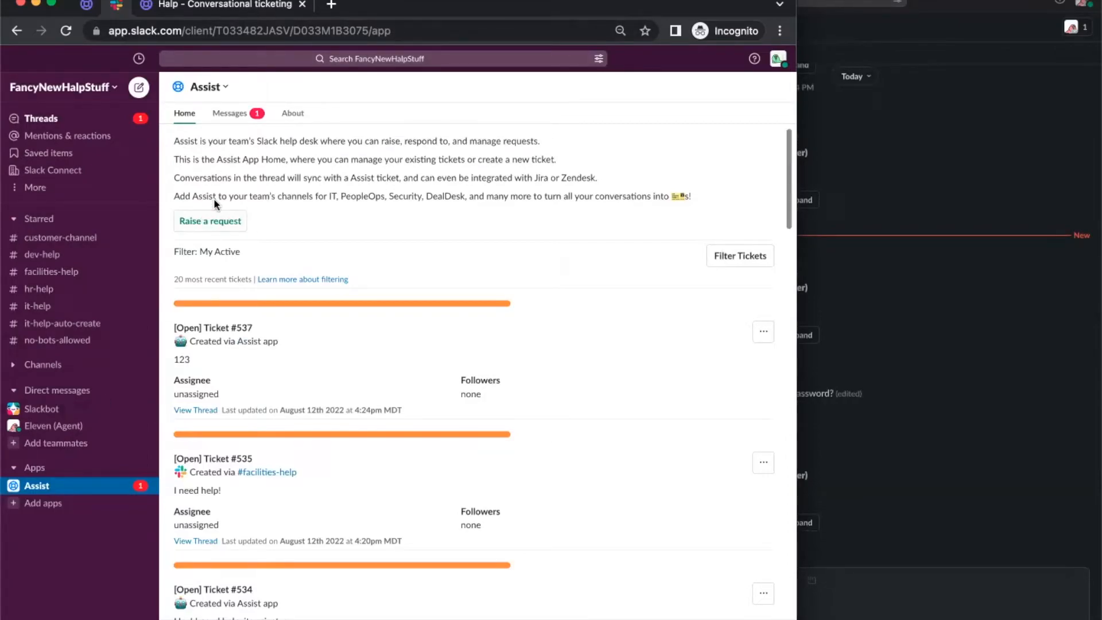
View the new 123 ticket in the requester's Assist messages and in the agent's facilities-queue channel in Slack
click(231, 114)
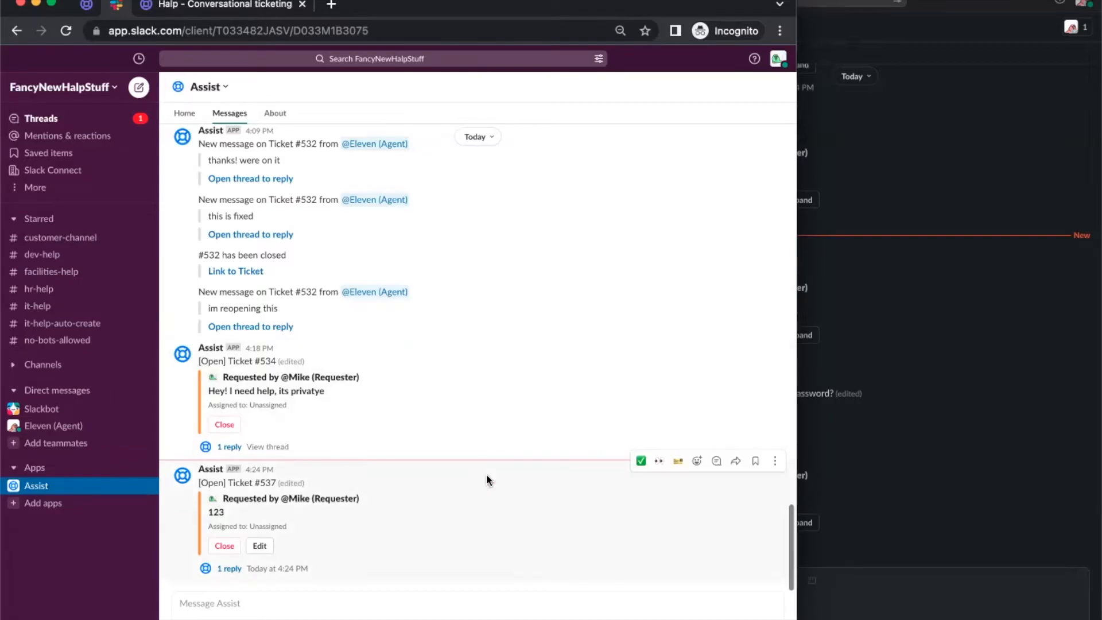
click(916, 443)
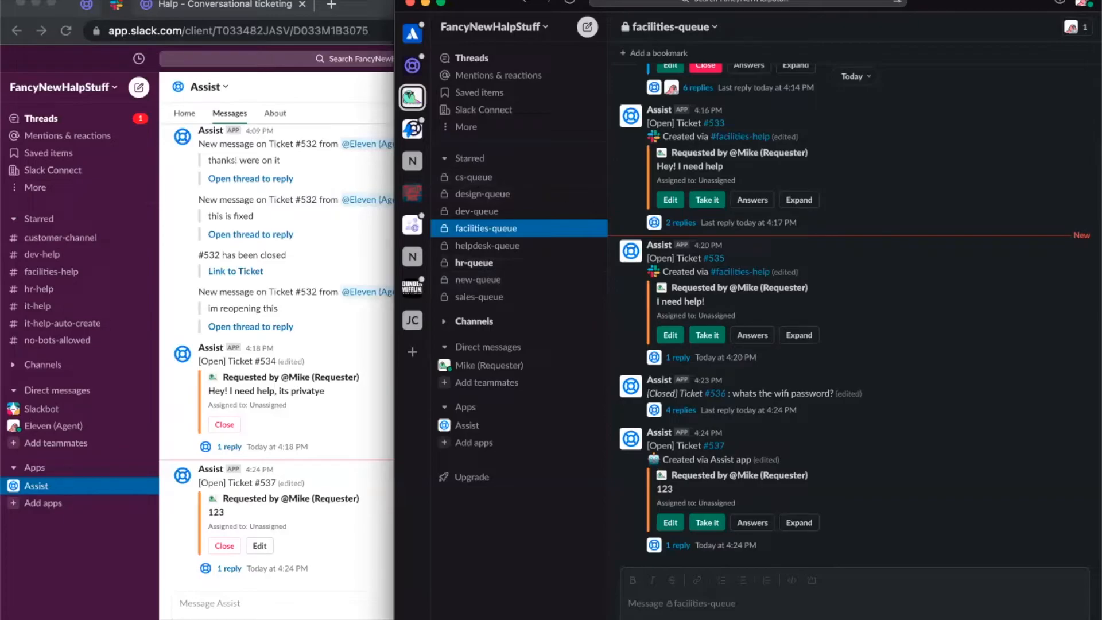
Switch to the Halp web app and examine the connected email addresses, their queues and the forwarding address in the email settings
click(85, 8)
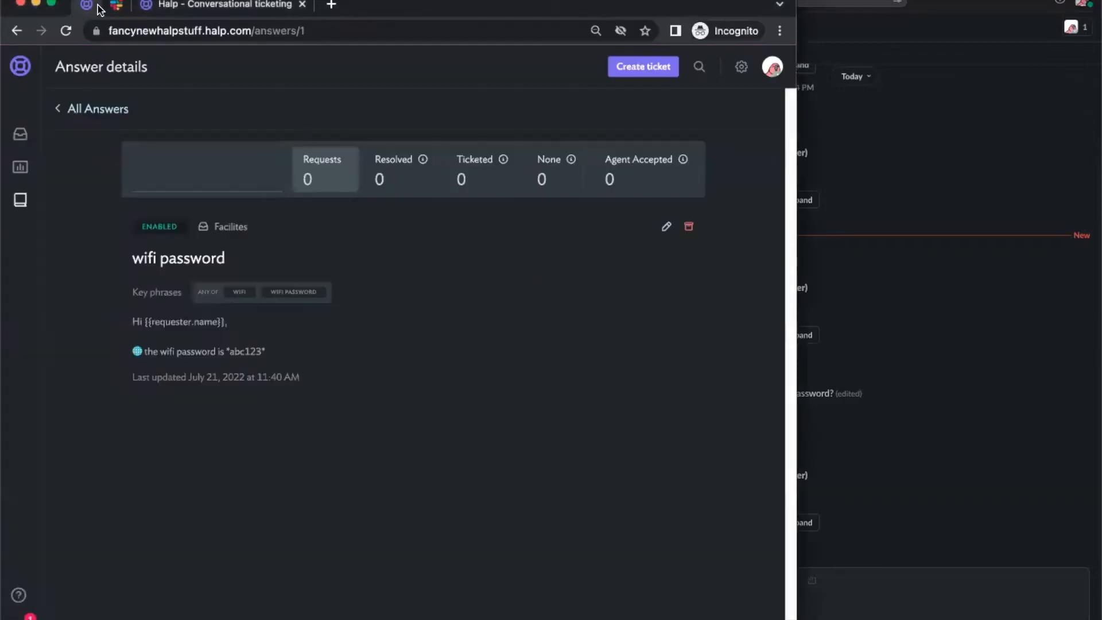
click(737, 67)
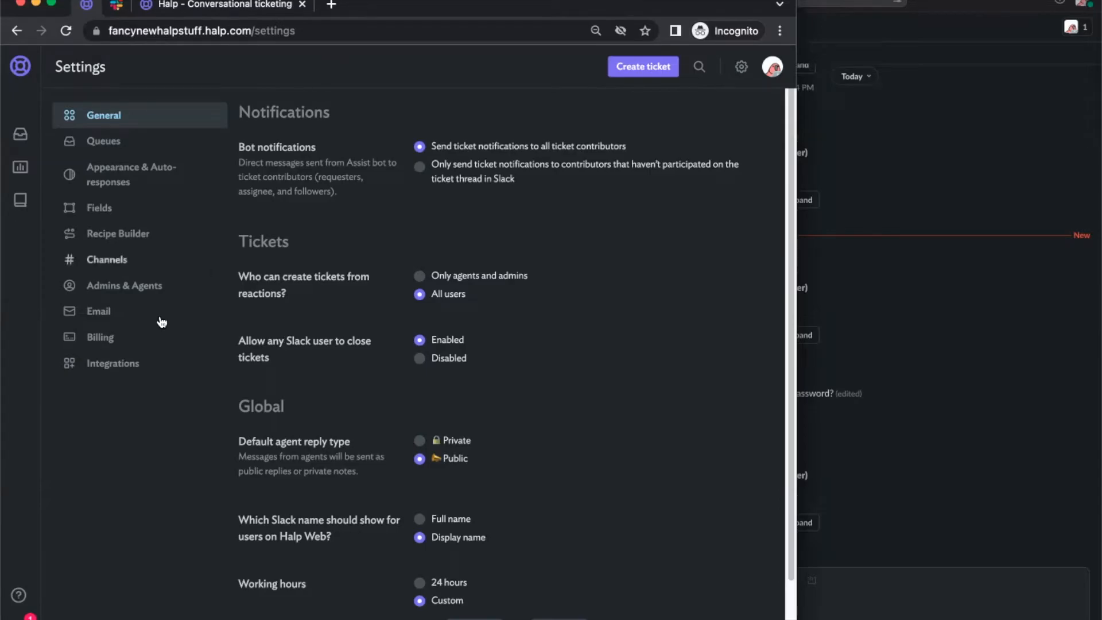
click(110, 317)
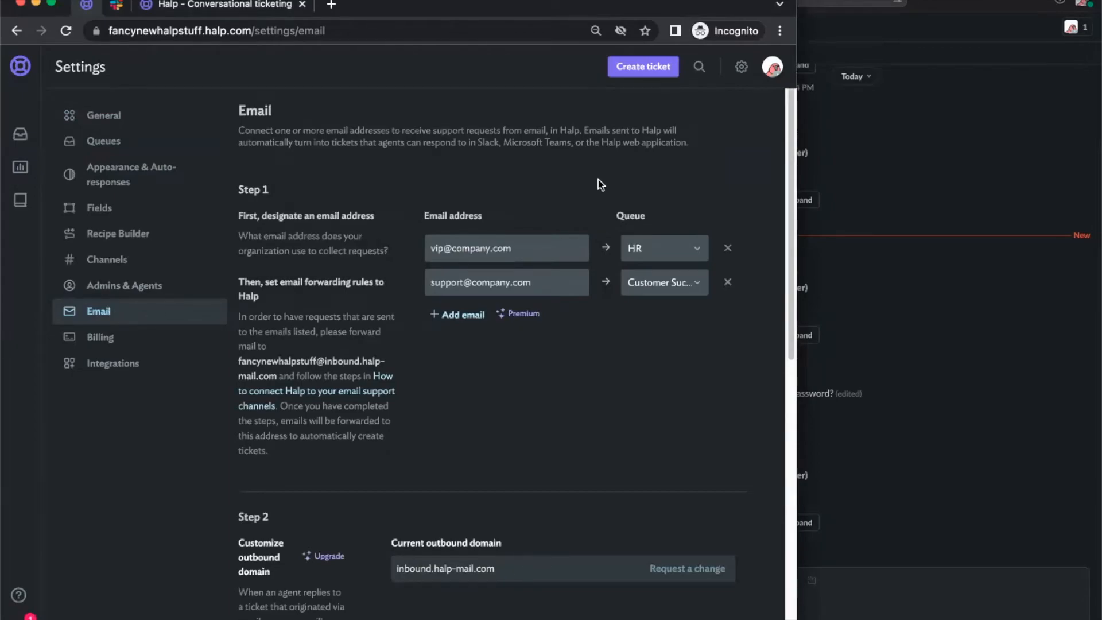
drag(519, 249, 356, 248)
drag(551, 280, 330, 262)
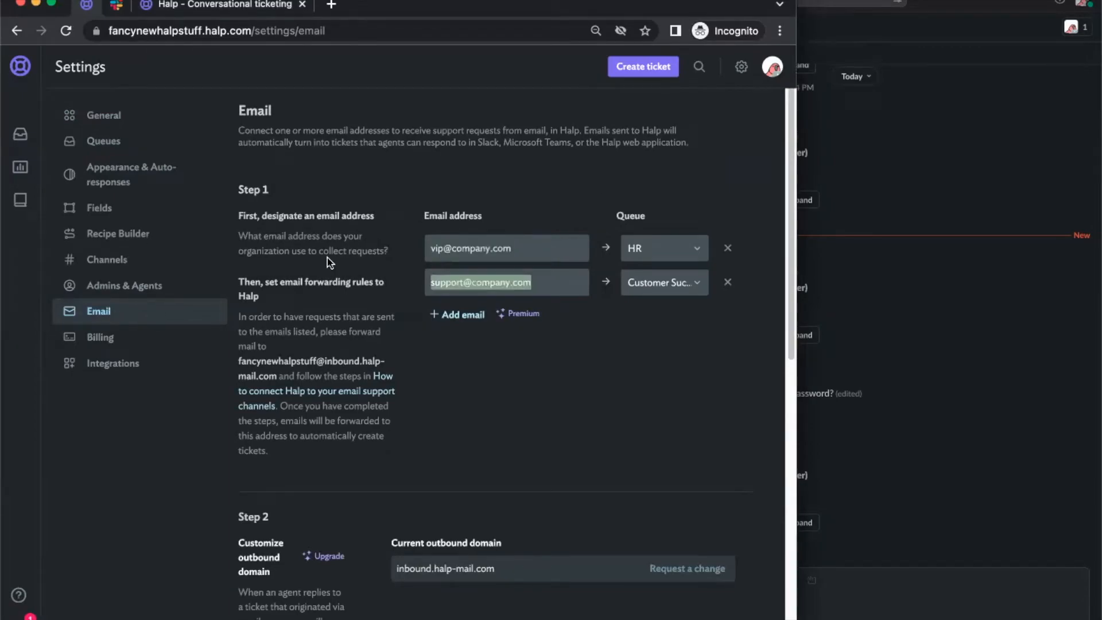
click(580, 201)
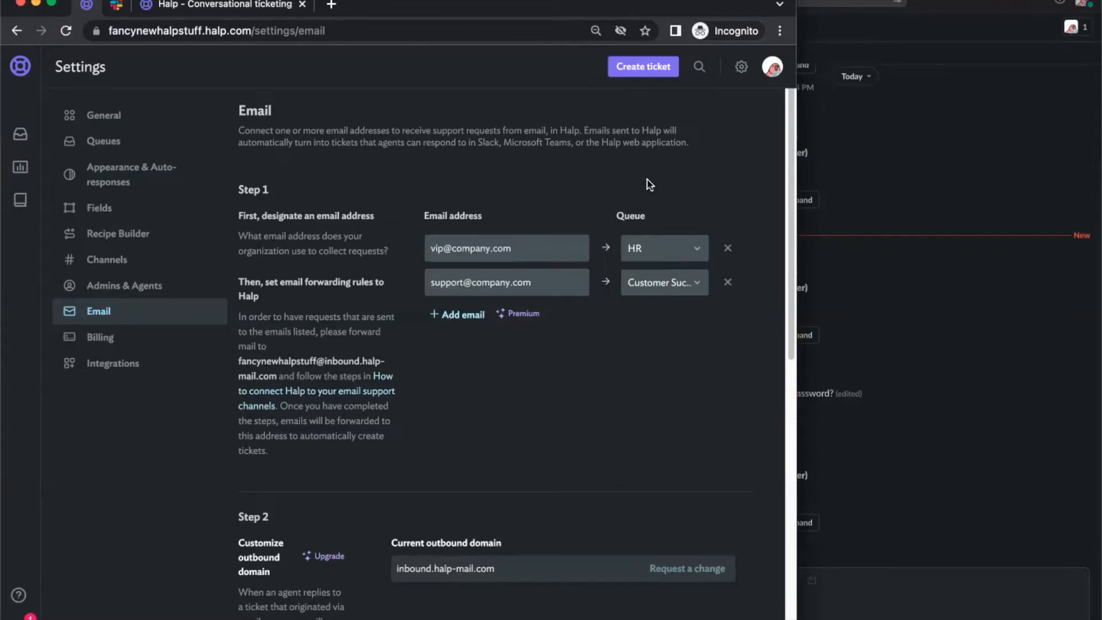
drag(525, 250, 402, 237)
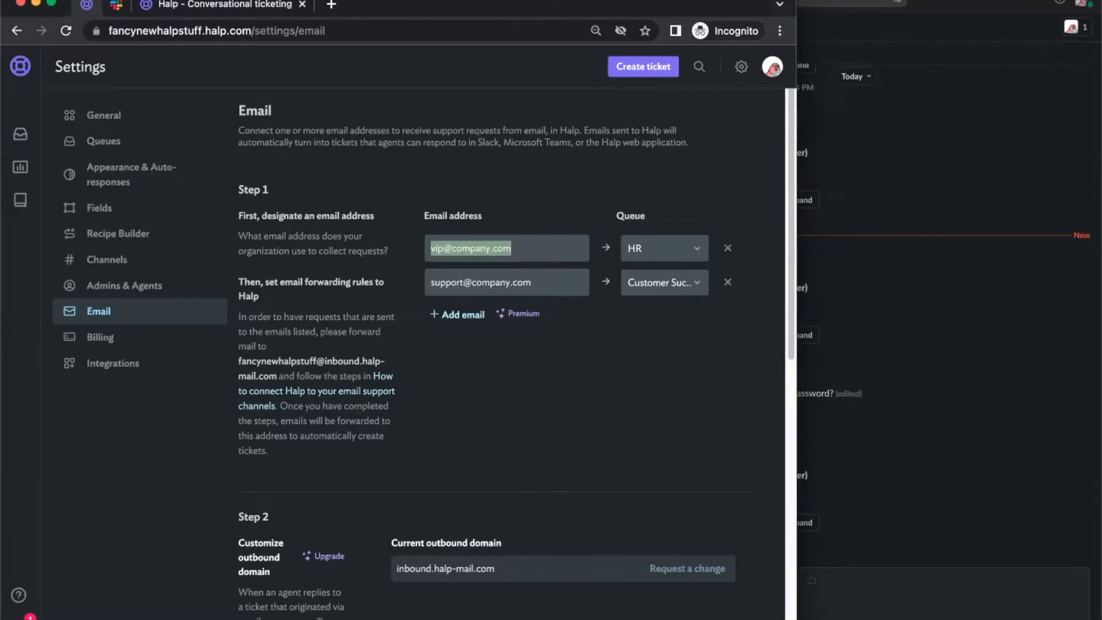
double_click(269, 361)
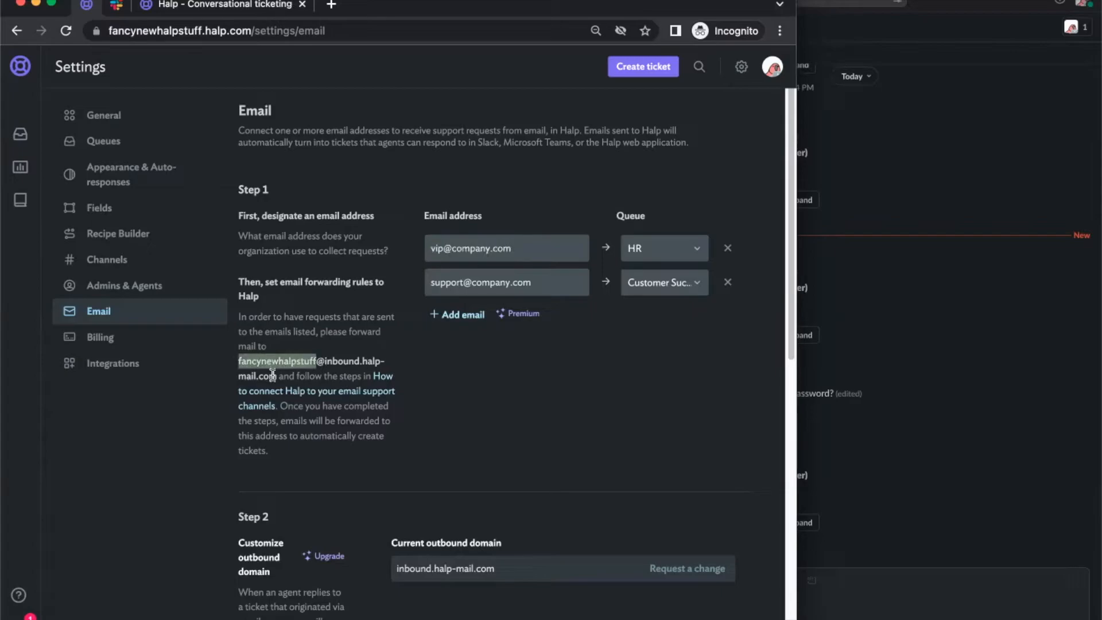
shift+click(274, 375)
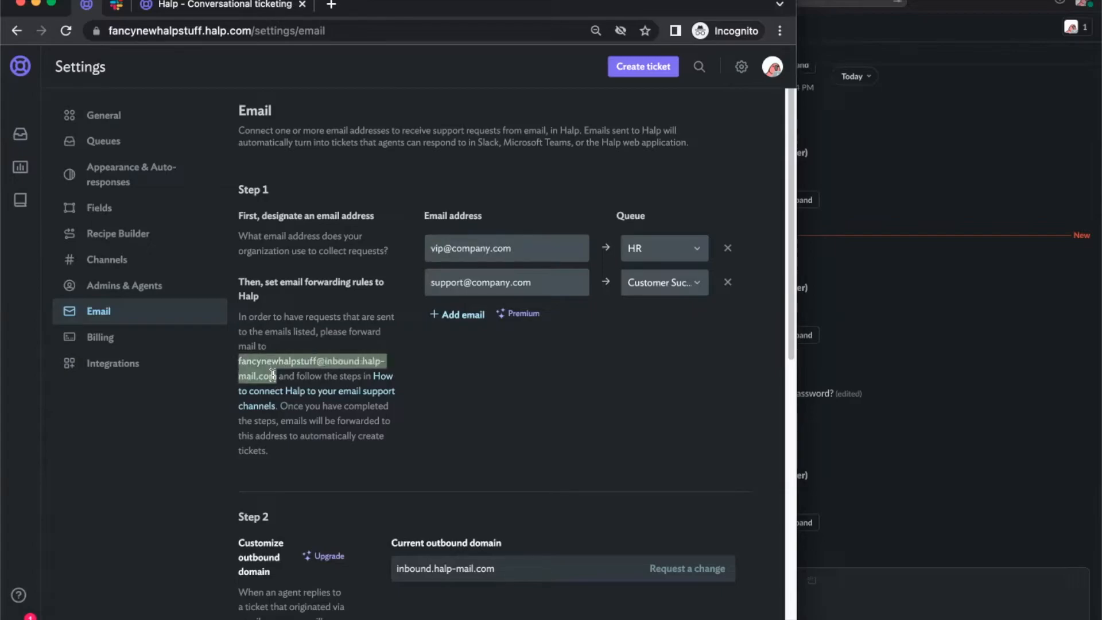
Switch to the agent's Slack, reply "hi from Slack" in the 123 ticket's thread in facilities-queue, and close the thread
click(912, 380)
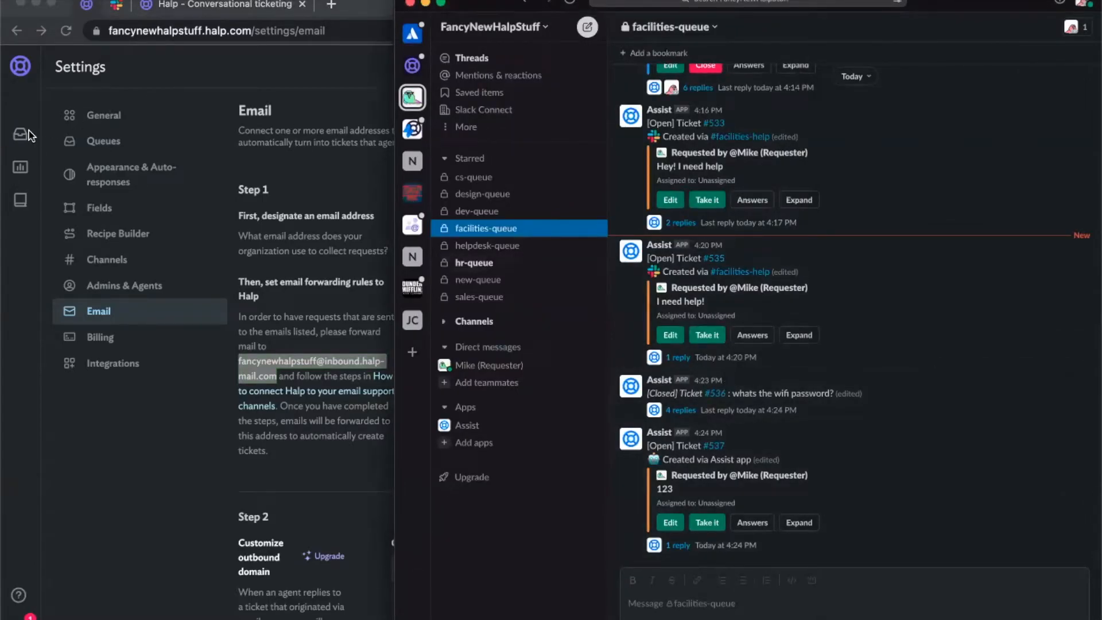
click(21, 145)
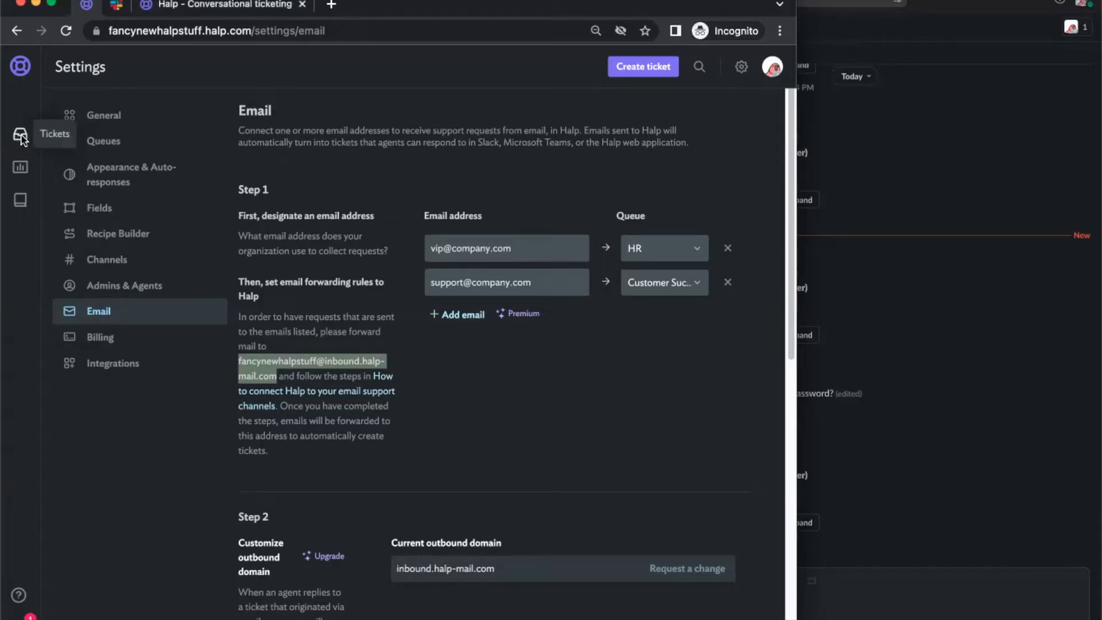
click(929, 377)
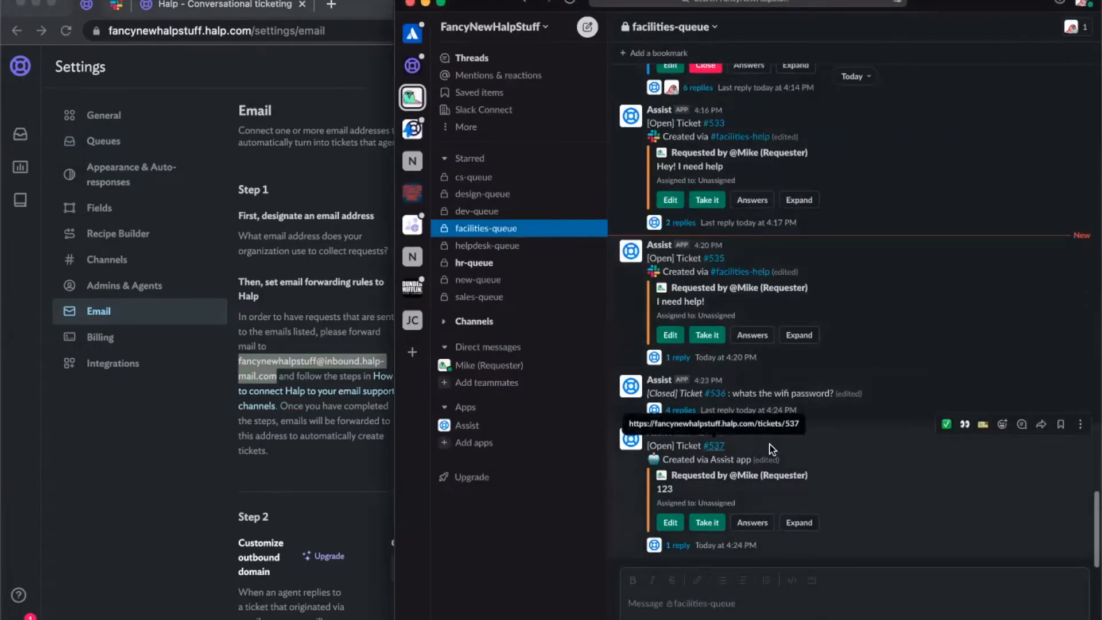
drag(710, 459, 763, 463)
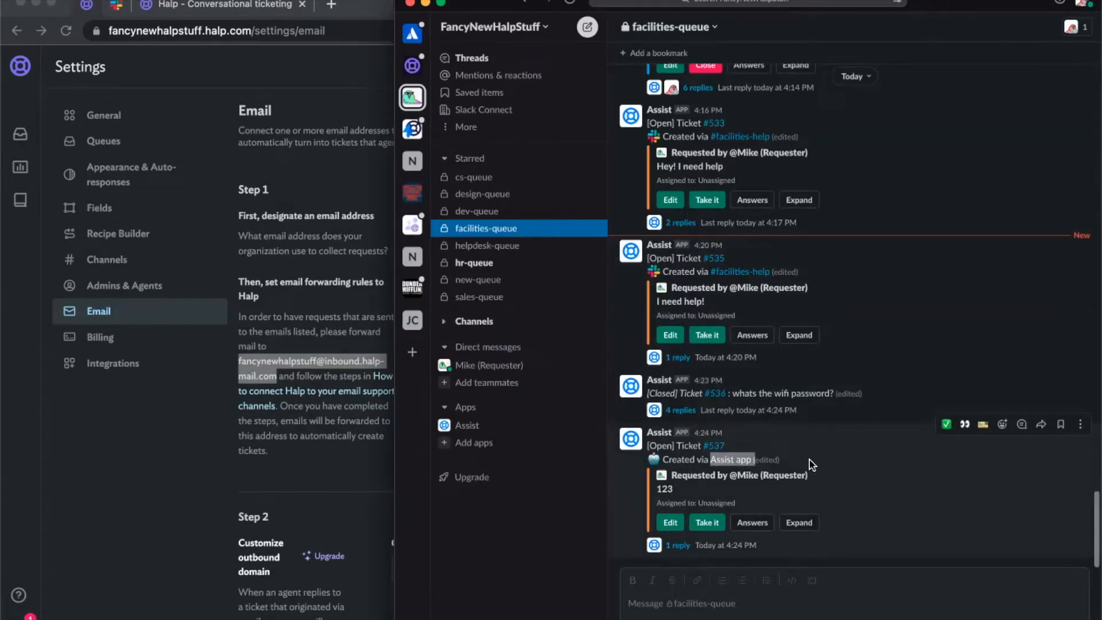
click(814, 548)
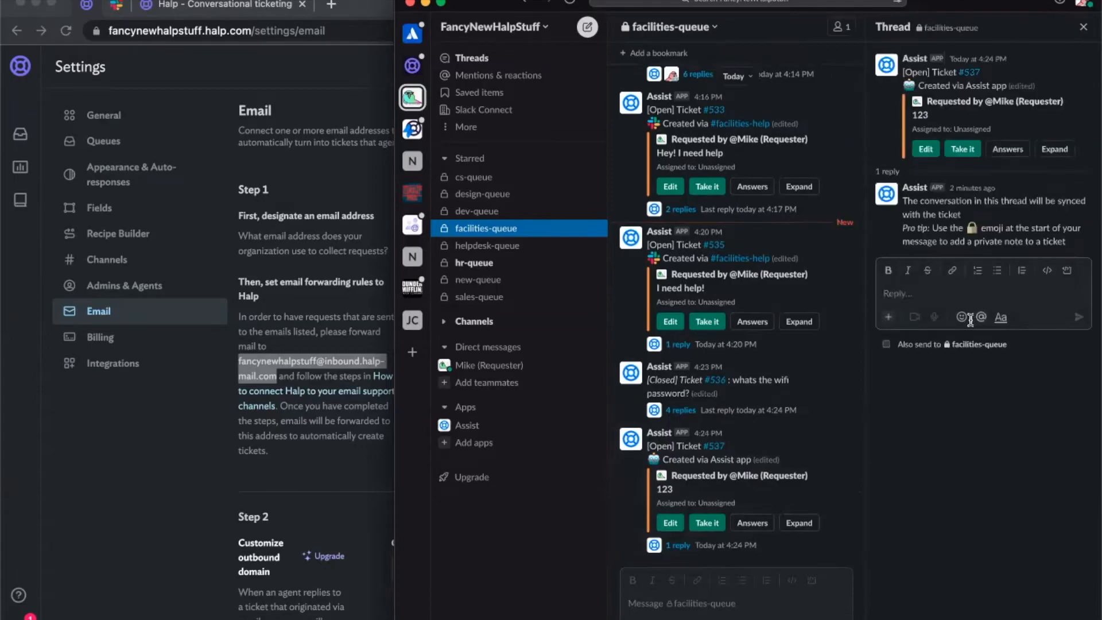
text(hi from Slack)
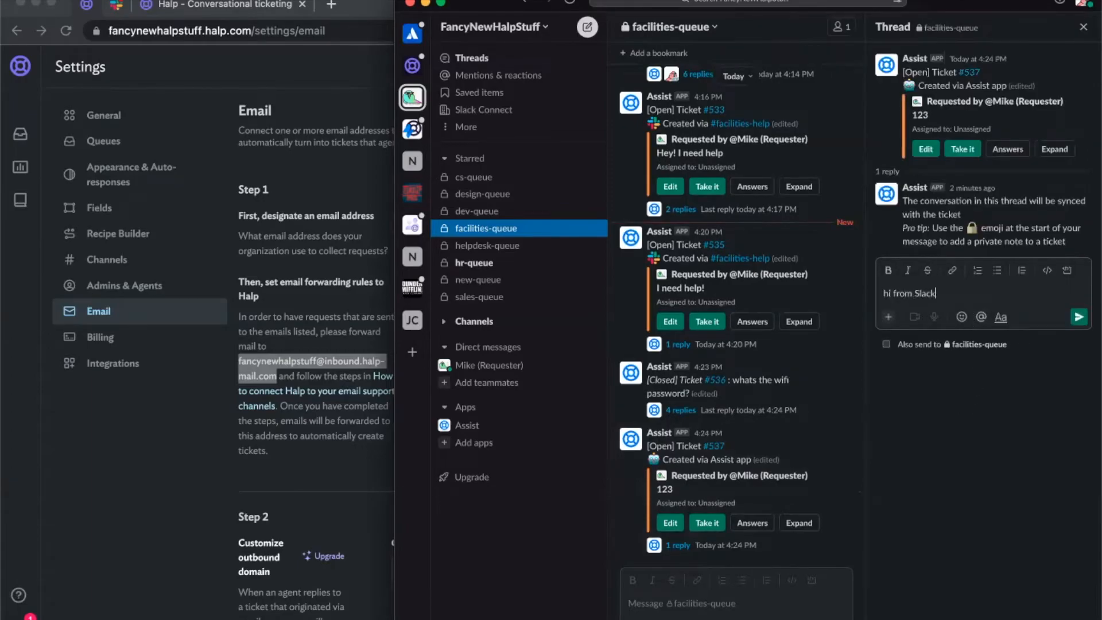
key(Return)
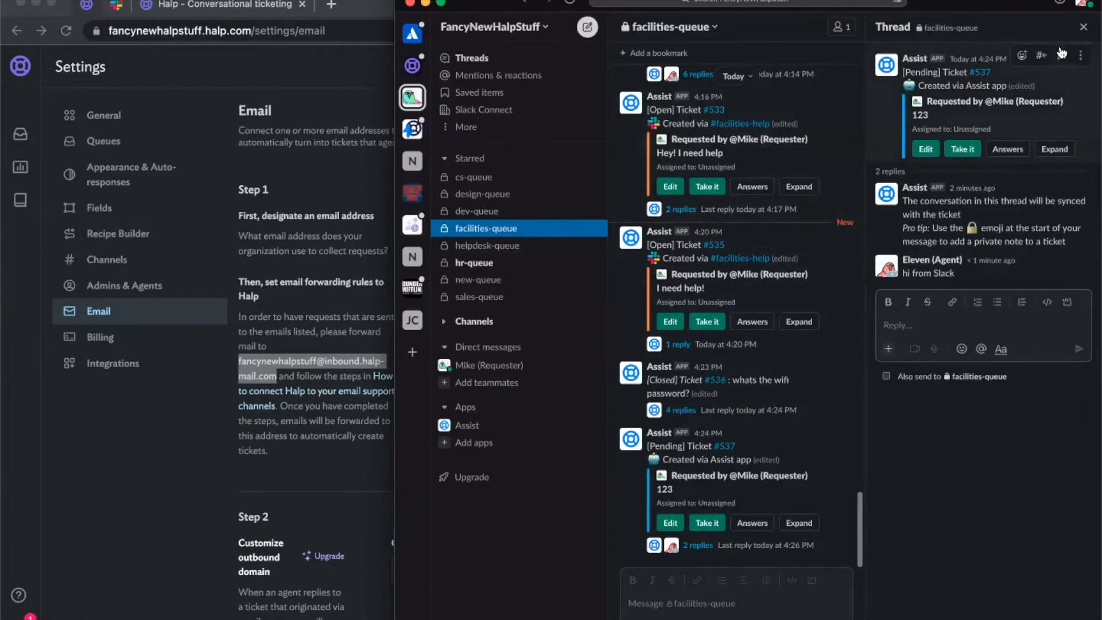
click(1082, 27)
Return to the Halp email settings and examine the outbound domain and the initial and closed response templates
click(314, 234)
click(513, 200)
scroll(453, 381, down, 3)
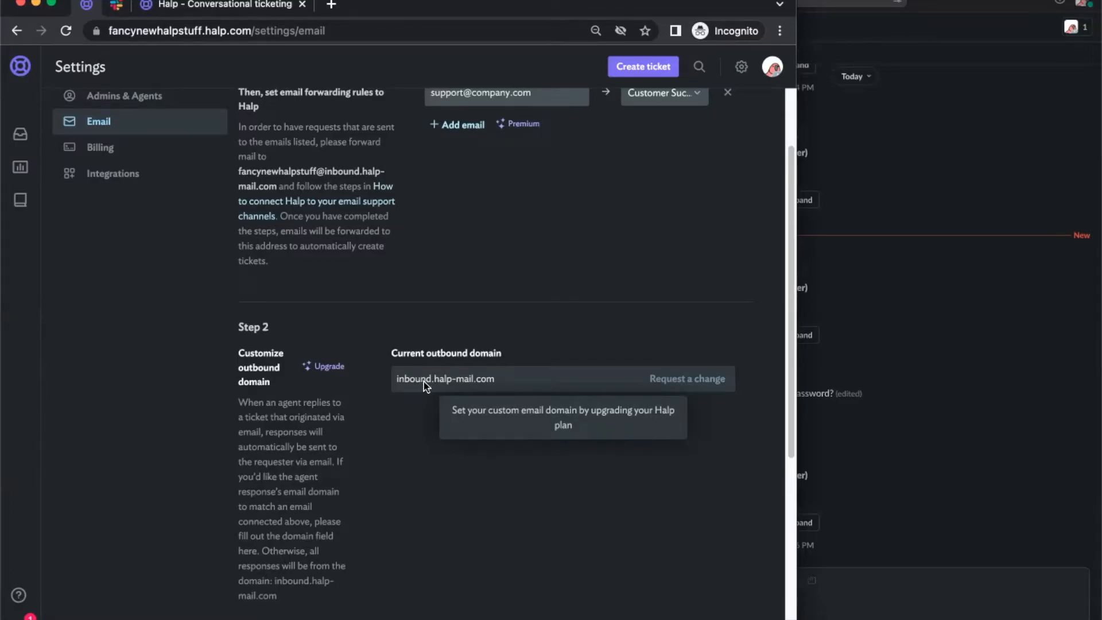
scroll(453, 406, down, 6)
drag(643, 416, 373, 323)
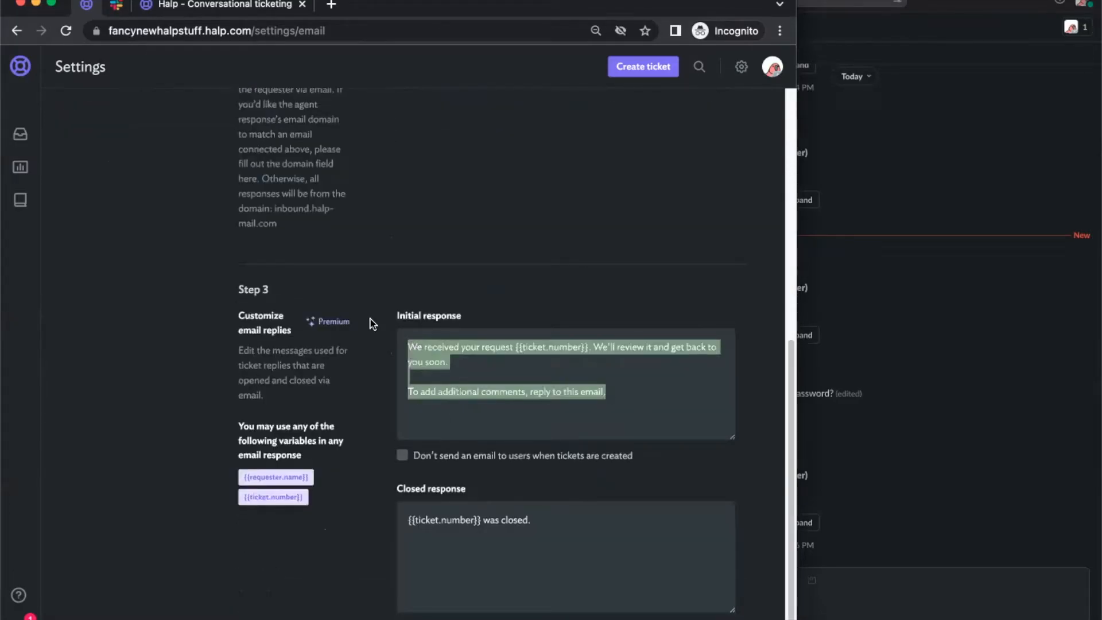
drag(624, 597, 358, 492)
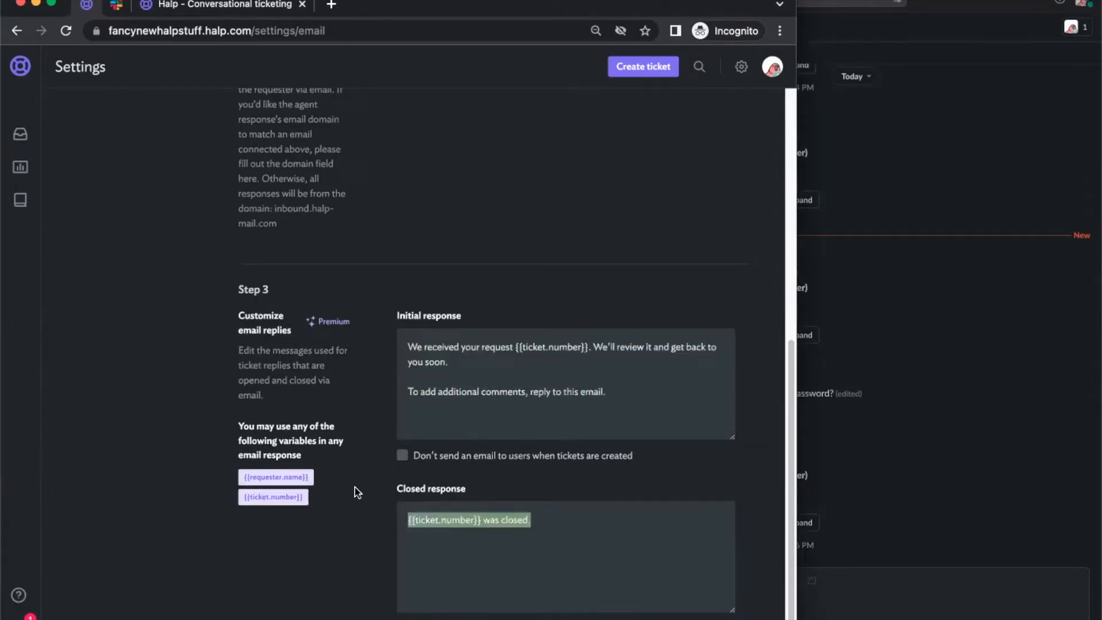
click(494, 404)
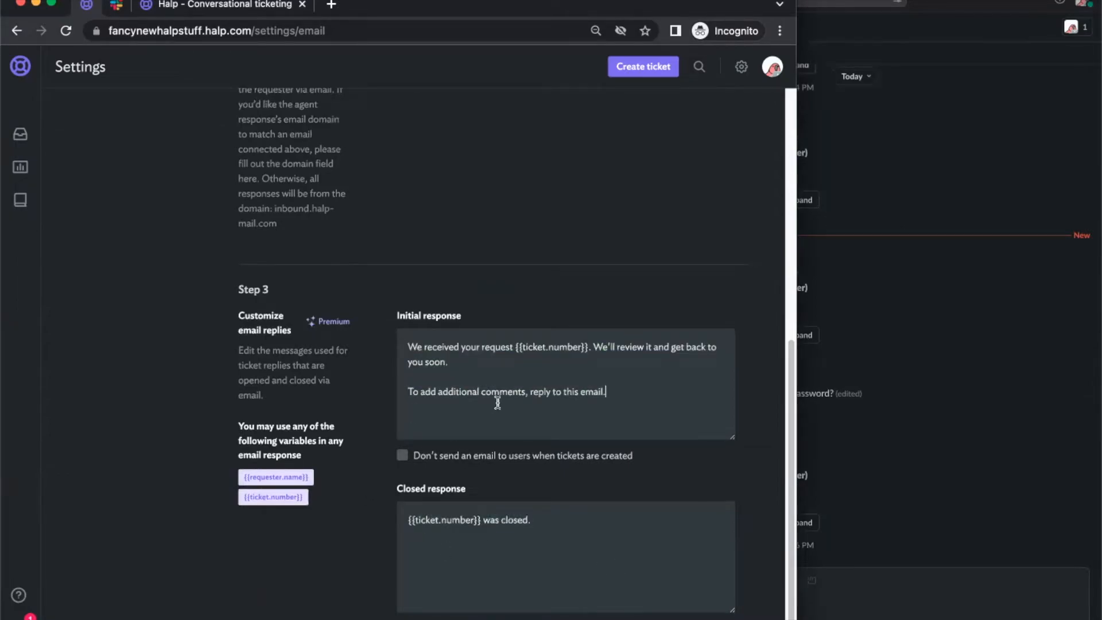
key(shift+Home)
click(512, 347)
drag(510, 347, 550, 340)
click(590, 387)
scroll(455, 249, up, 10)
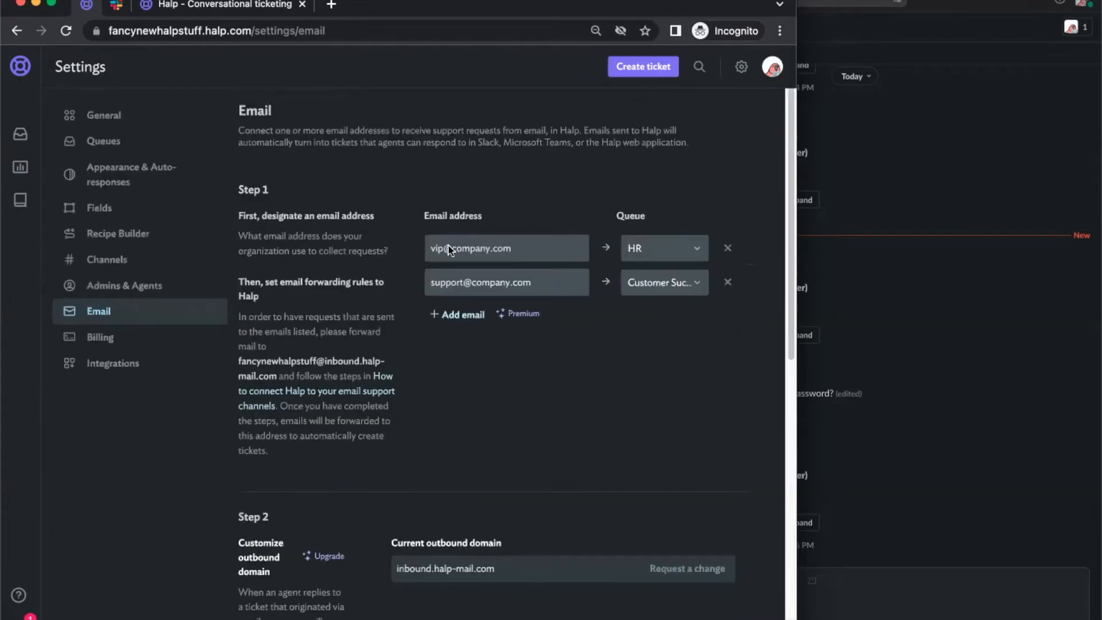
Open the list of active tickets in the Halp web app
click(20, 134)
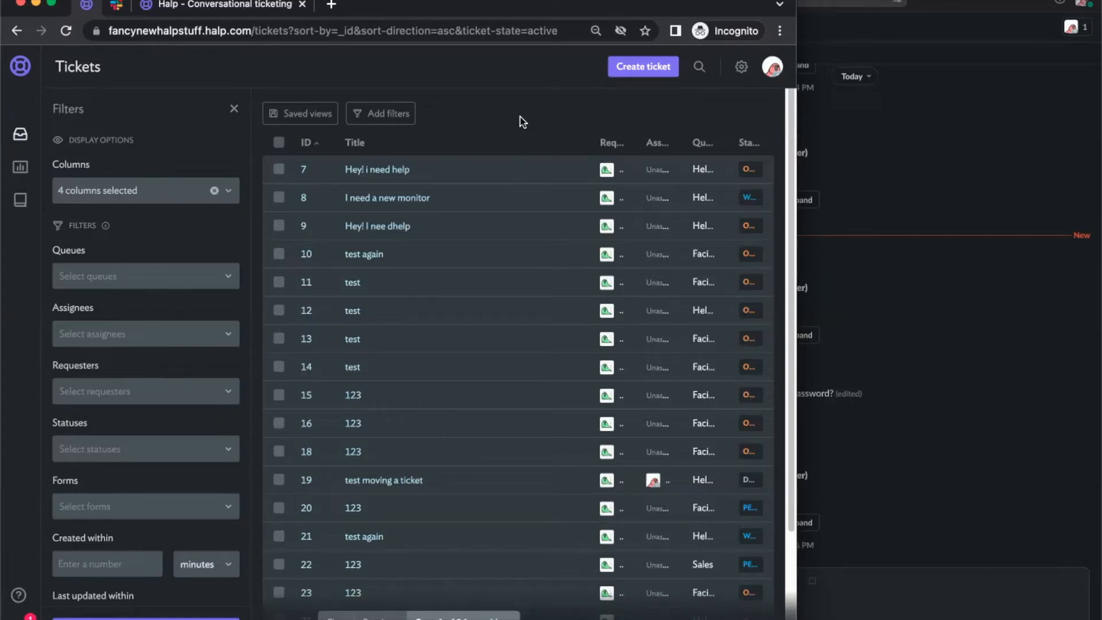
Enlarge the Halp window and examine the available ticket filters and the list of active tickets
double_click(605, 3)
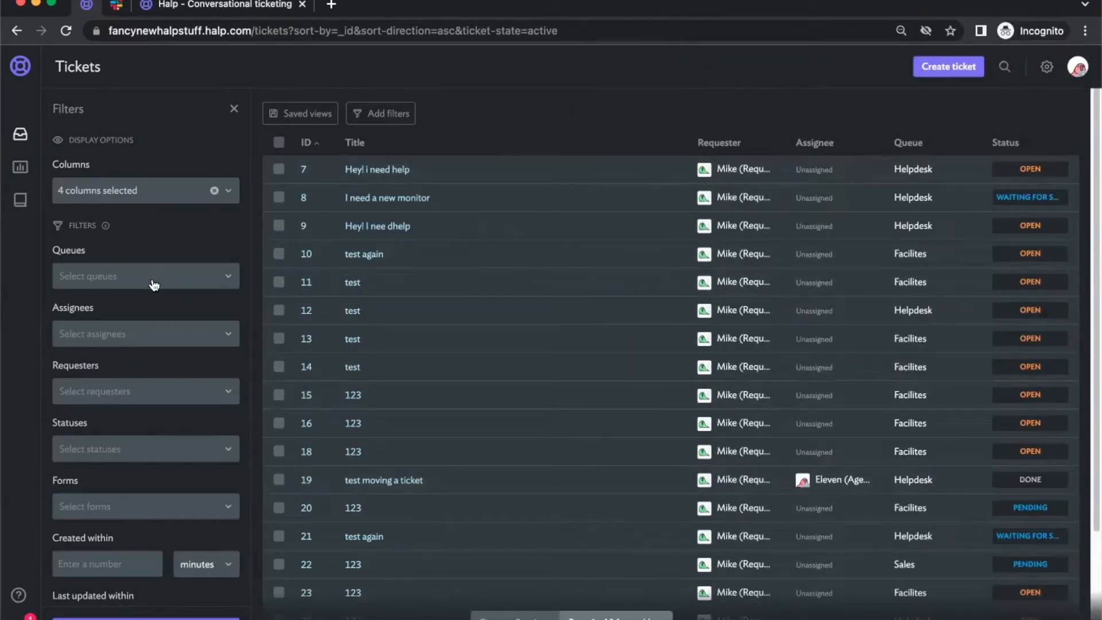
scroll(187, 436, down, 3)
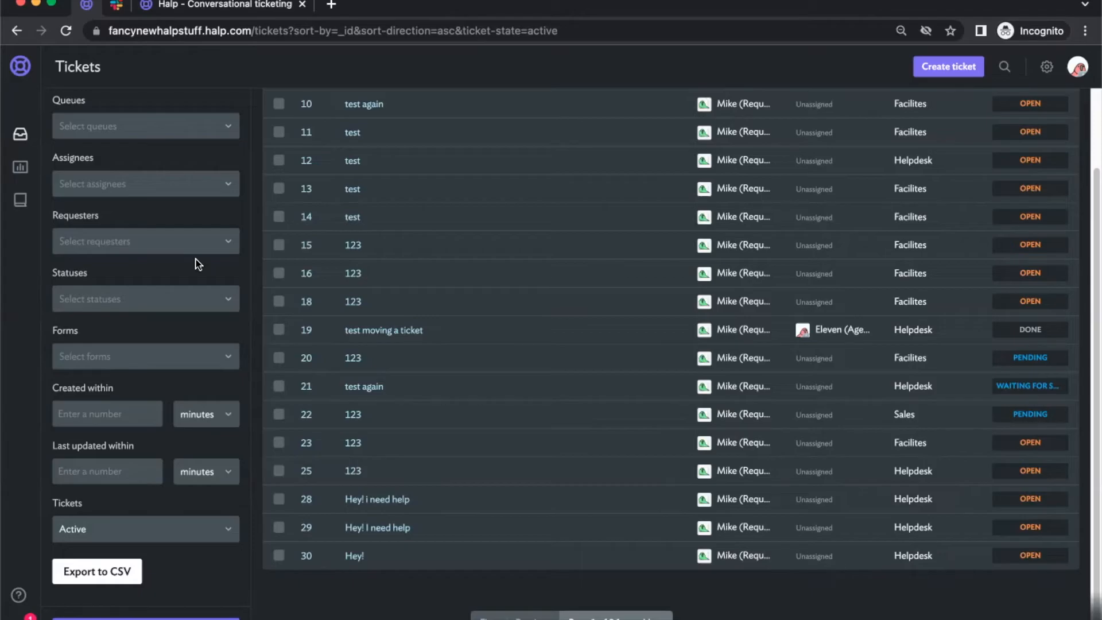
scroll(197, 241, up, 5)
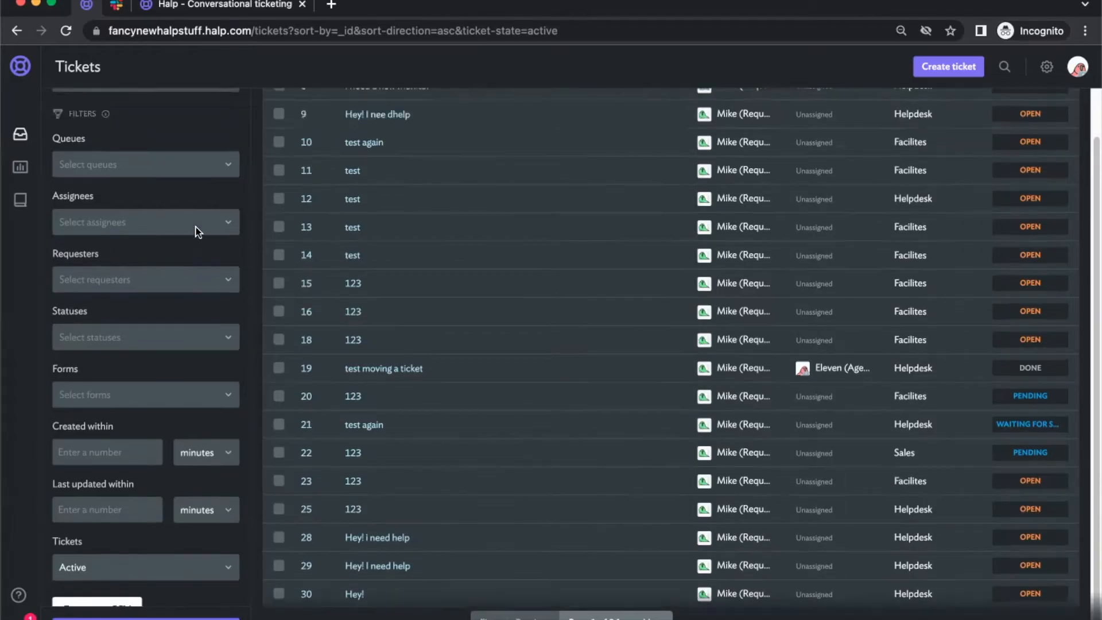
Open the ticket reports and set the date range to 07/01/2022 through 07/31/2022
click(20, 167)
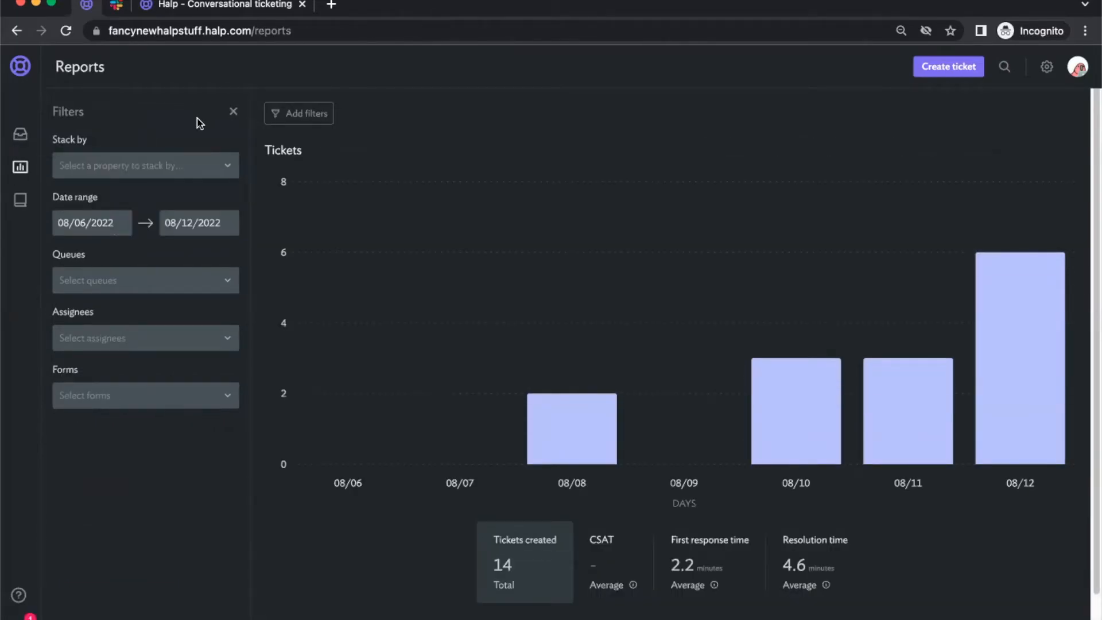
click(98, 214)
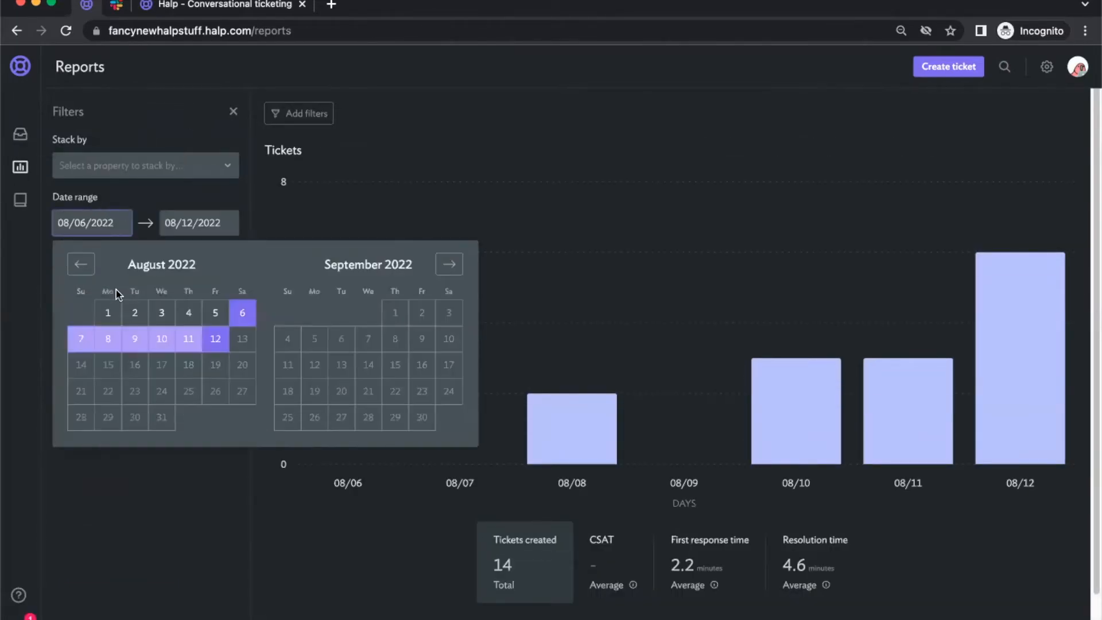
click(81, 265)
click(214, 312)
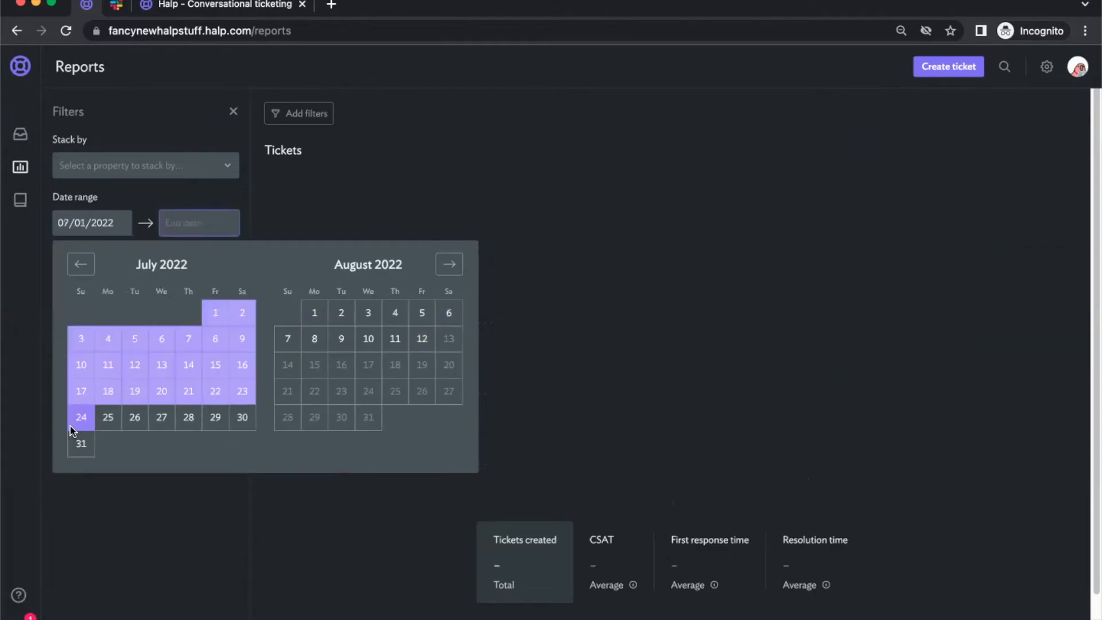
click(80, 444)
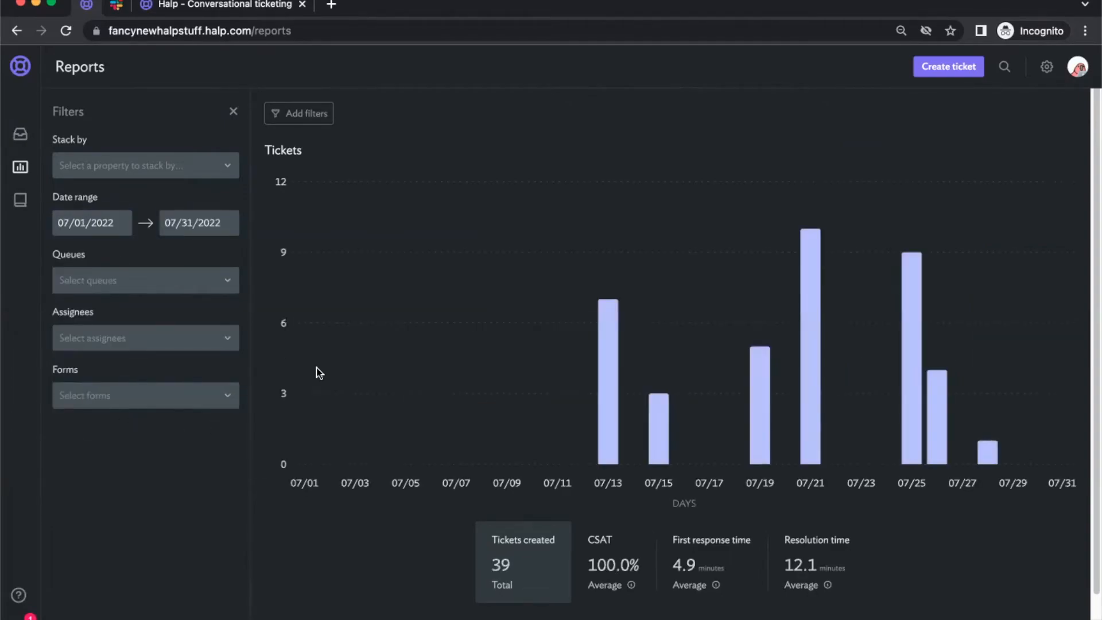
Stack the ticket report by Queue, and clear the stacking
click(143, 168)
click(147, 193)
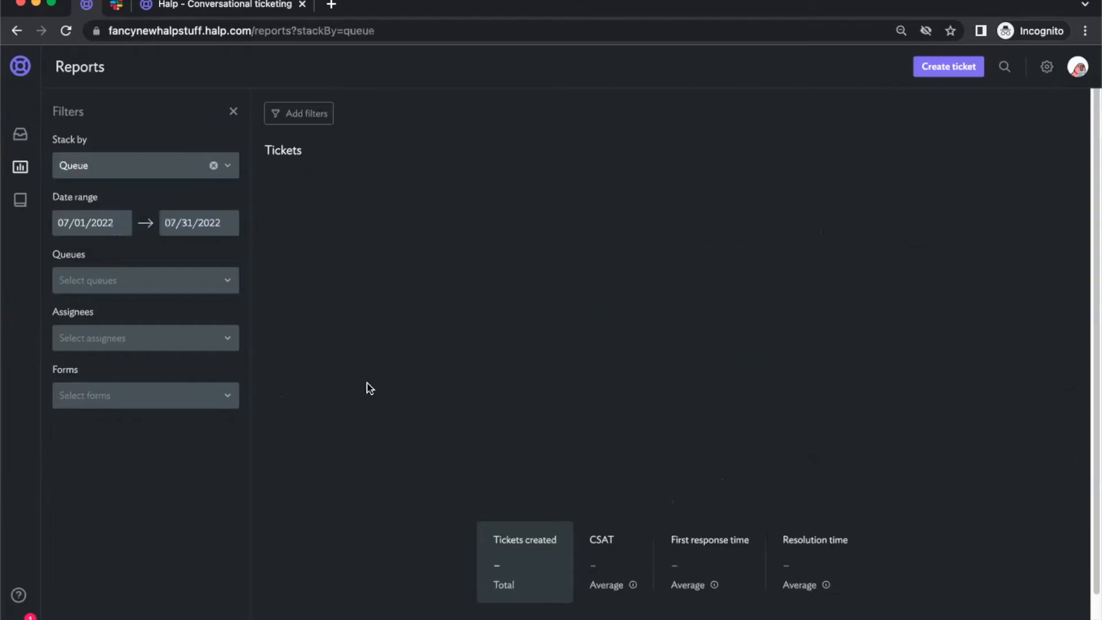
click(213, 166)
Filter the ticket report by the form "Set up VPN to the office", and clear that filter
click(219, 397)
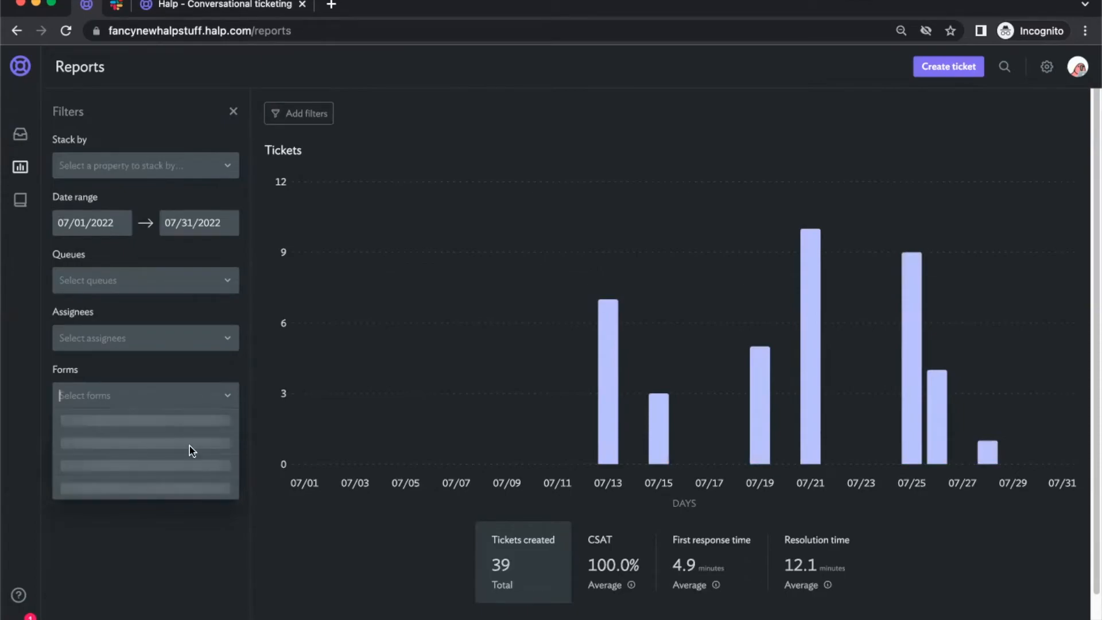
scroll(167, 499, down, 3)
scroll(154, 558, down, 1)
click(159, 582)
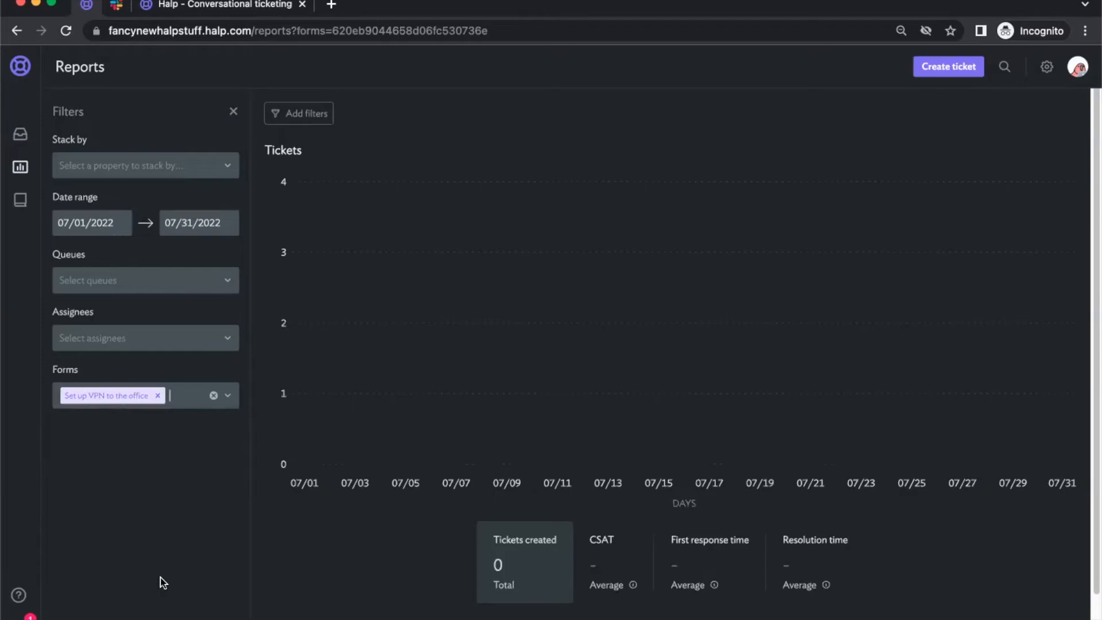
click(213, 394)
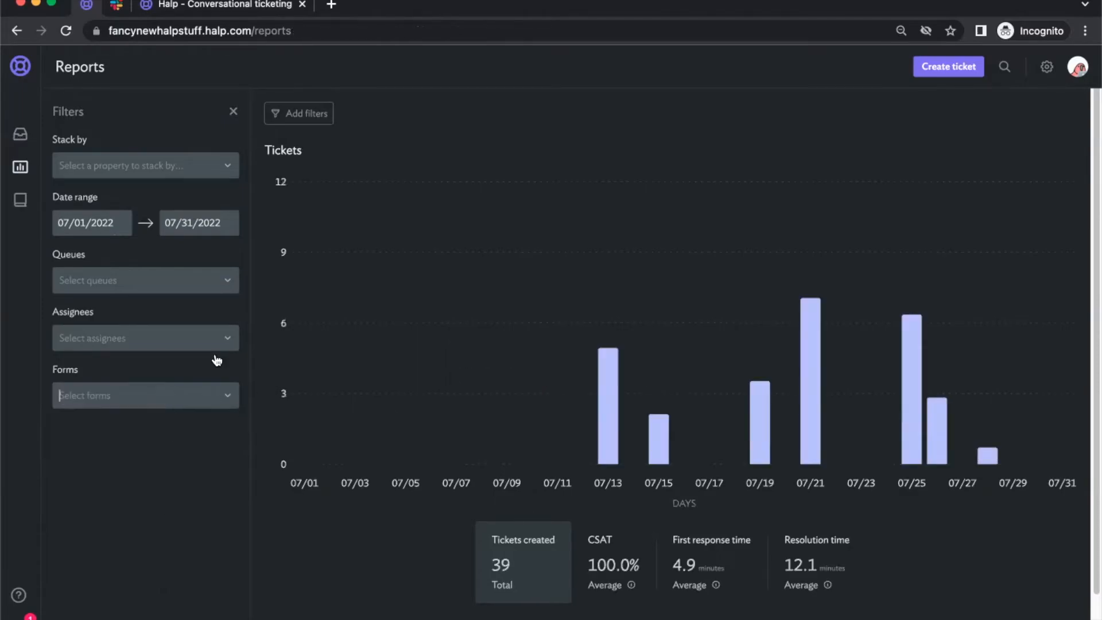
Filter the report by the agent as assignee, examine the CSAT and first response time, and clear the filter
click(214, 338)
click(191, 393)
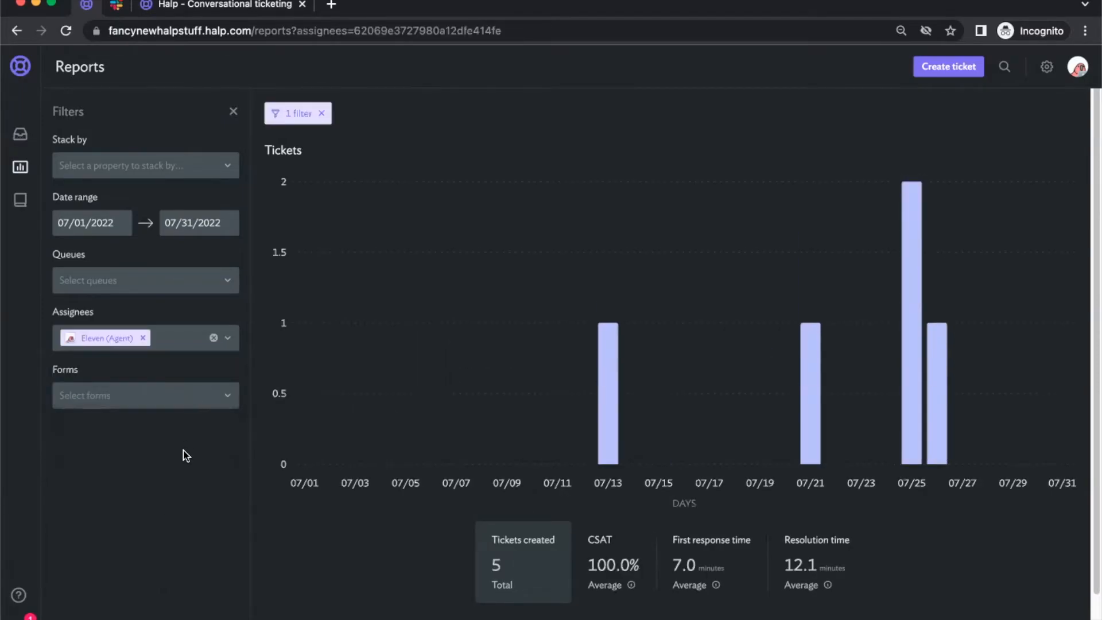
drag(639, 565, 584, 558)
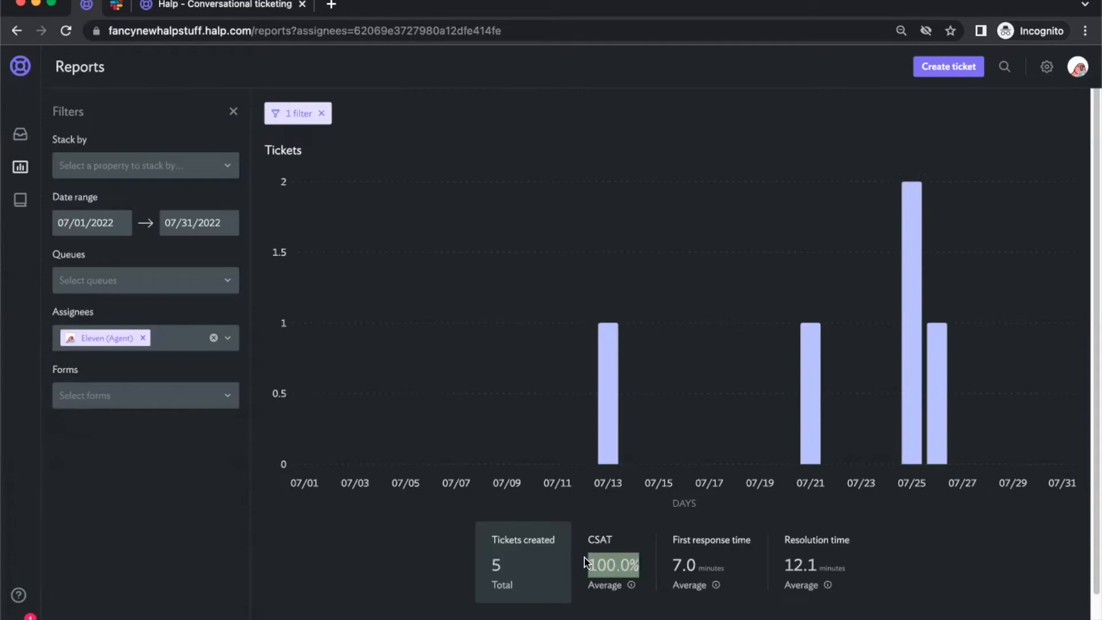
click(703, 565)
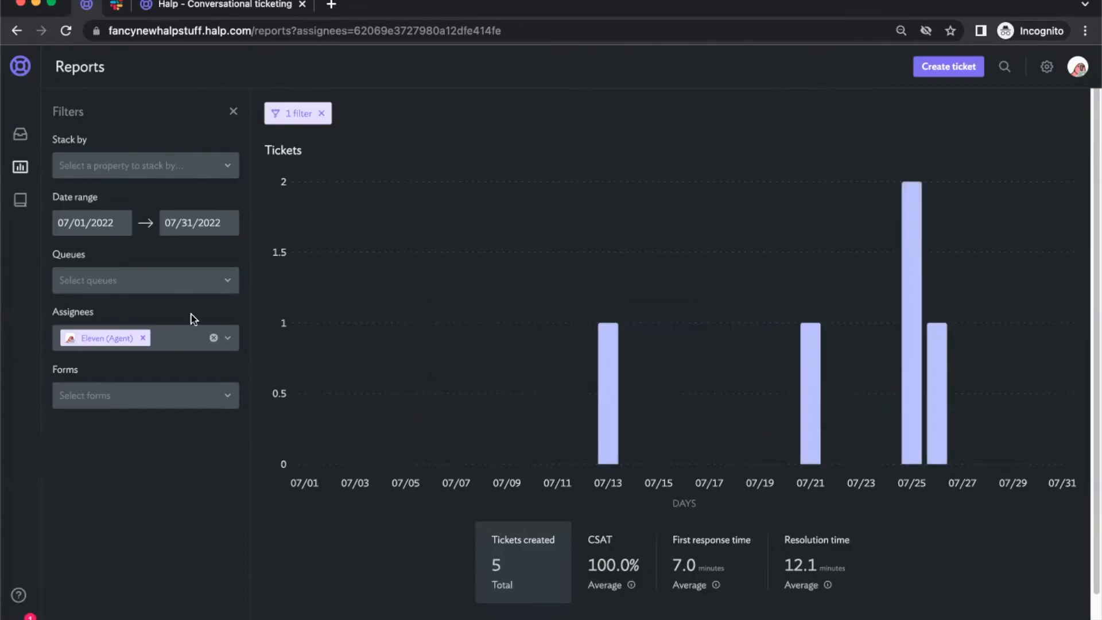
click(214, 337)
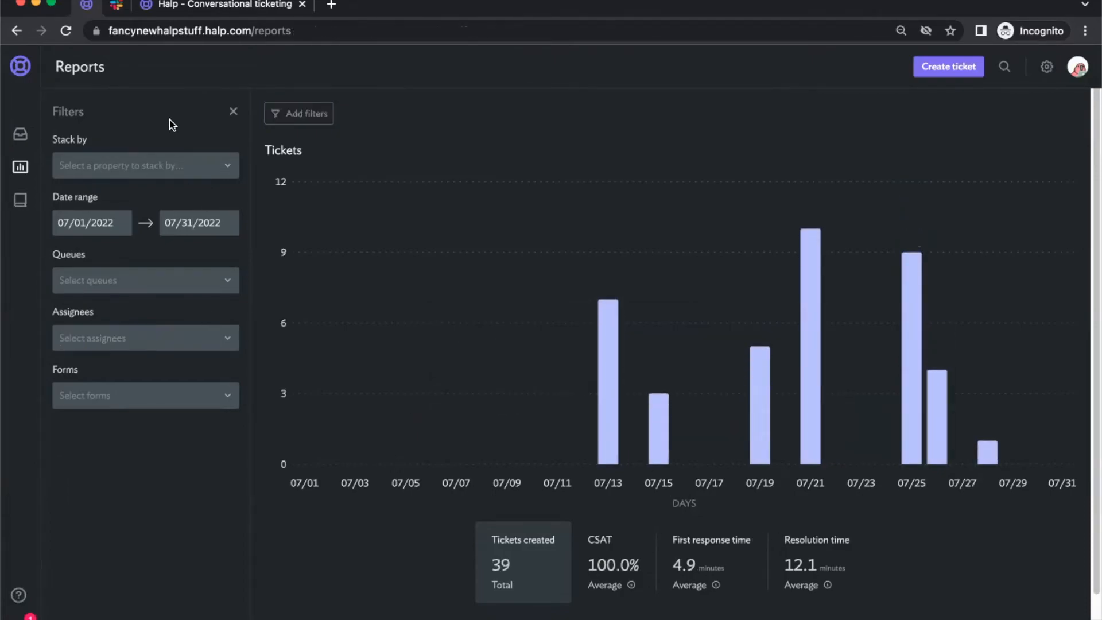
Examine the configurations of the Facilites queue in the Halp settings, and return to the list of all queues
click(1046, 67)
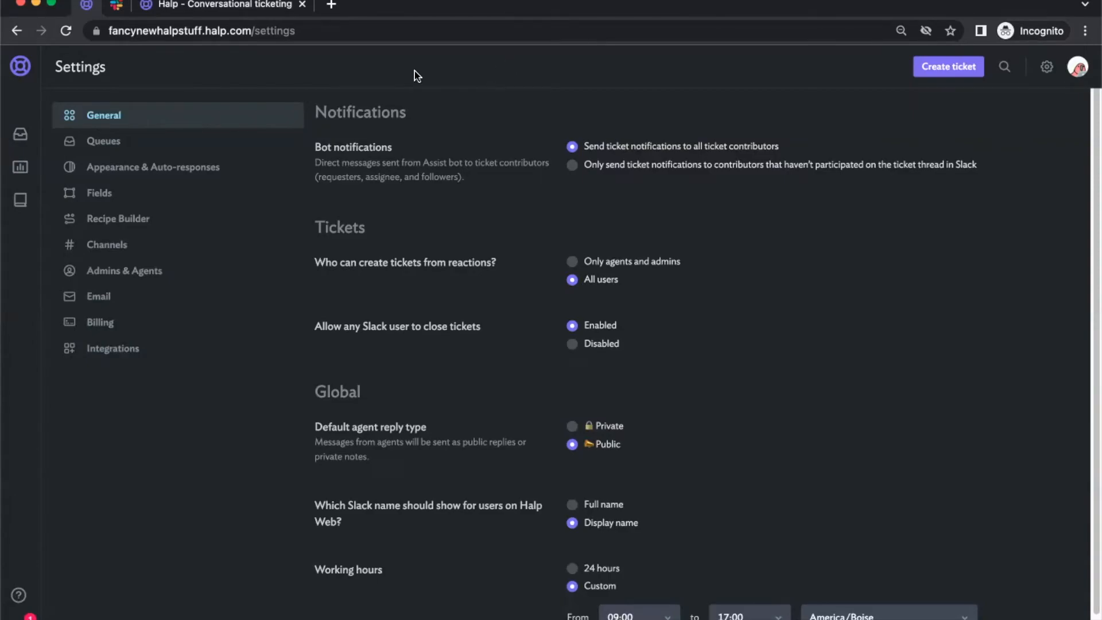
click(118, 146)
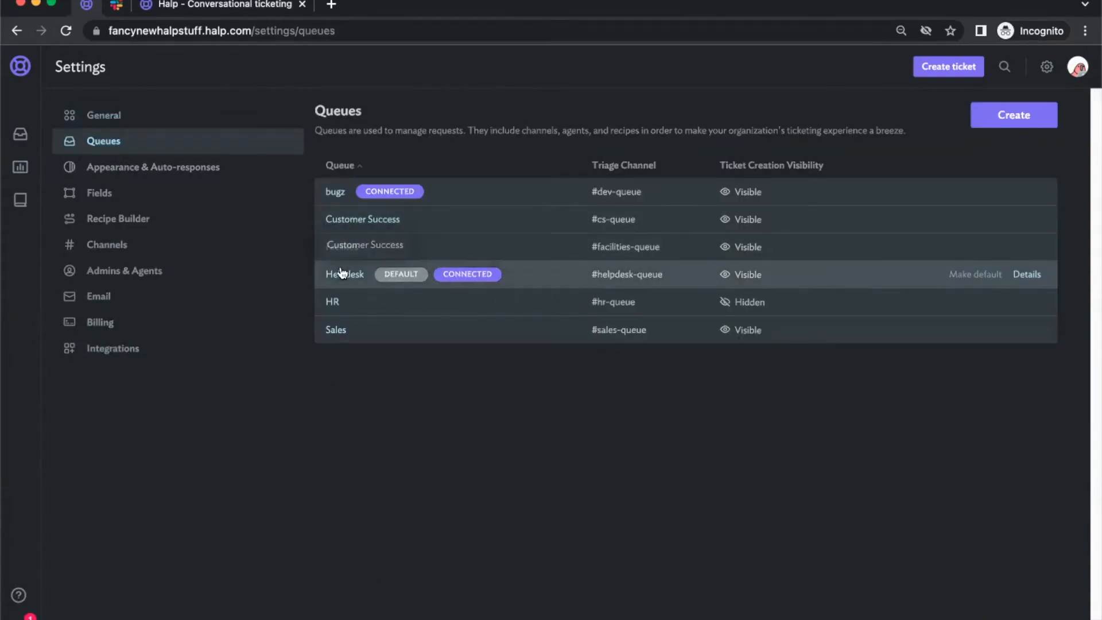
click(340, 247)
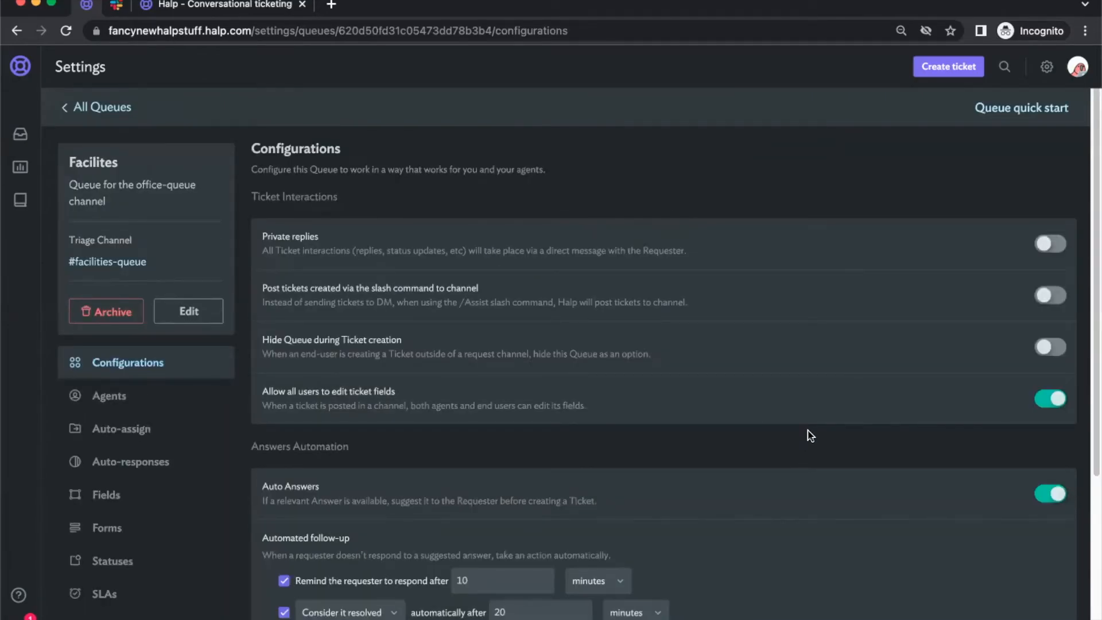
click(62, 107)
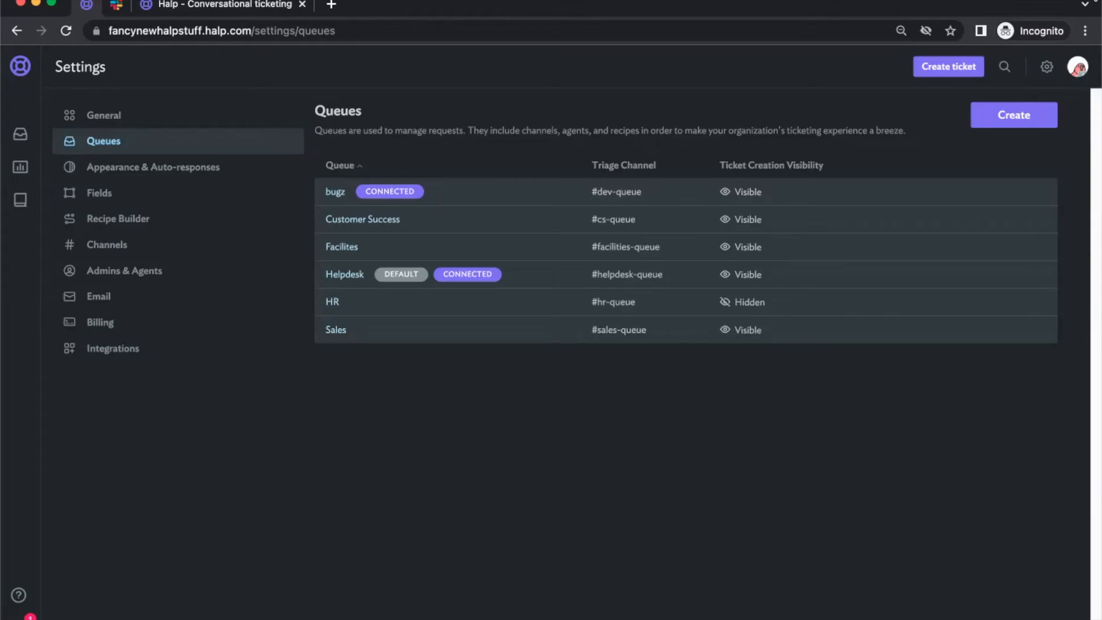
Switch to Slack, draft an /invite command for the requester in facilities-queue, and discard it unsent
key(super+Tab)
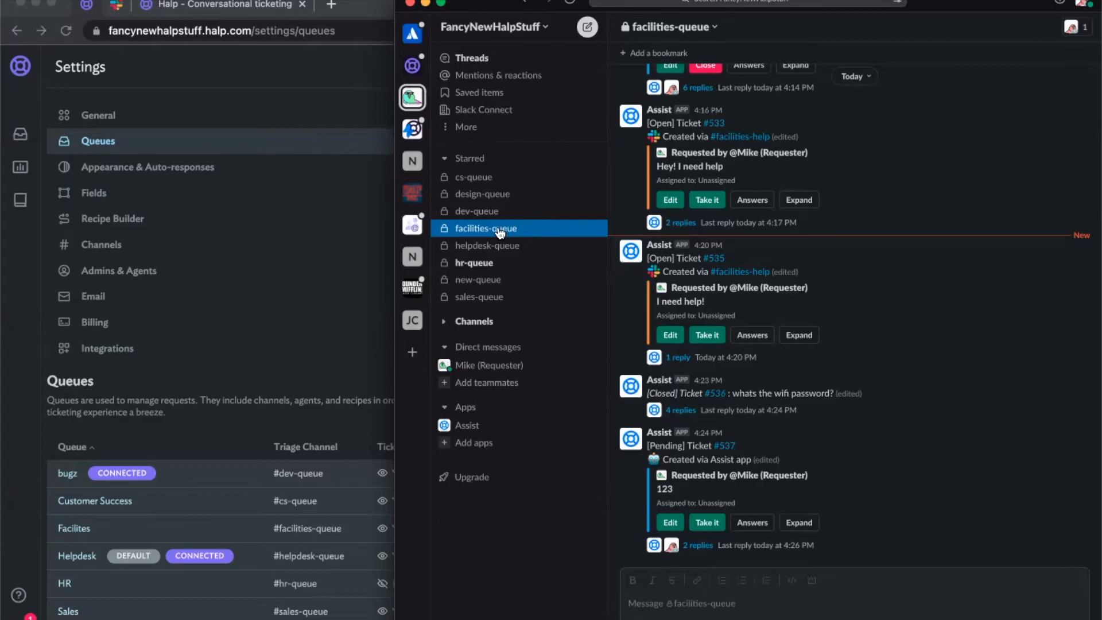
click(744, 602)
text(/invite @)
key(Return)
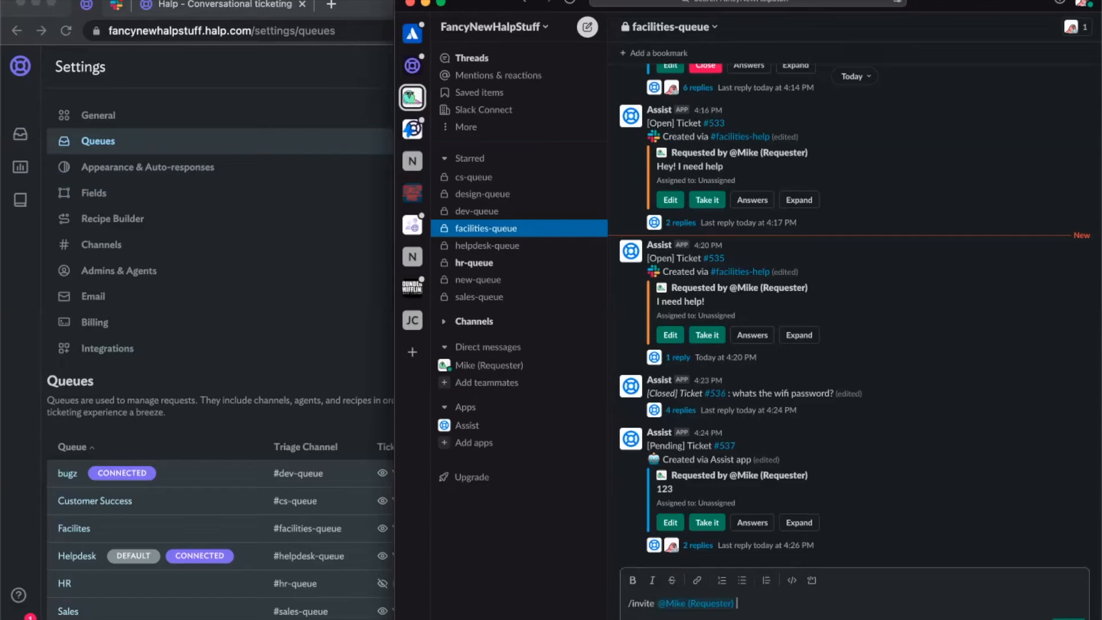
key(super+a)
key(BackSpace)
Draft a /remove command for the requester in facilities-queue, and discard it unsent
text(/remove @)
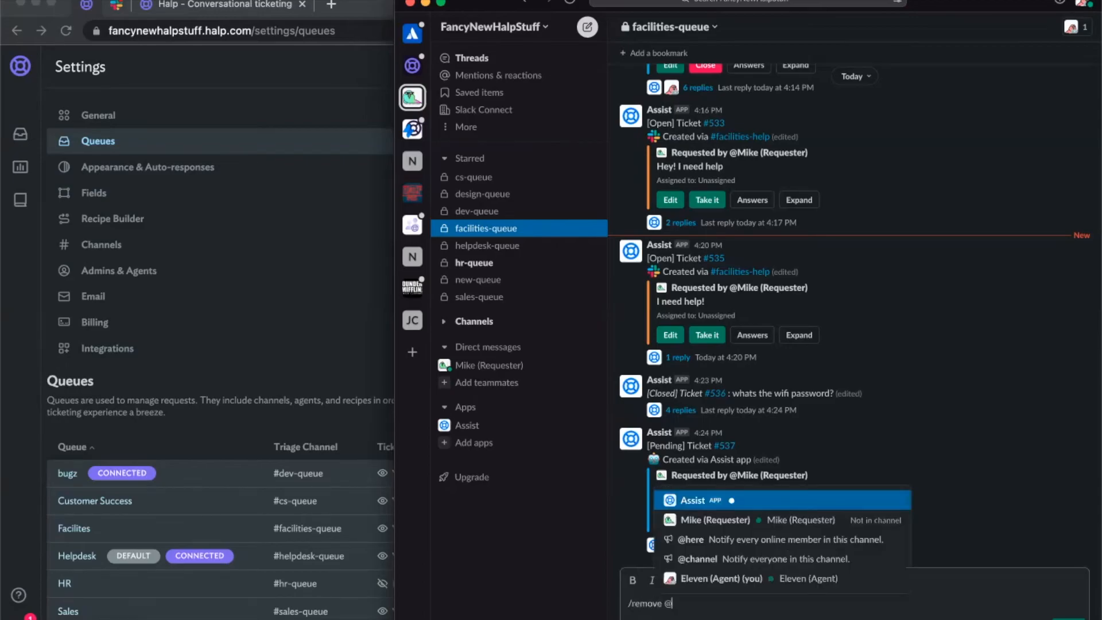
key(Down)
key(Return)
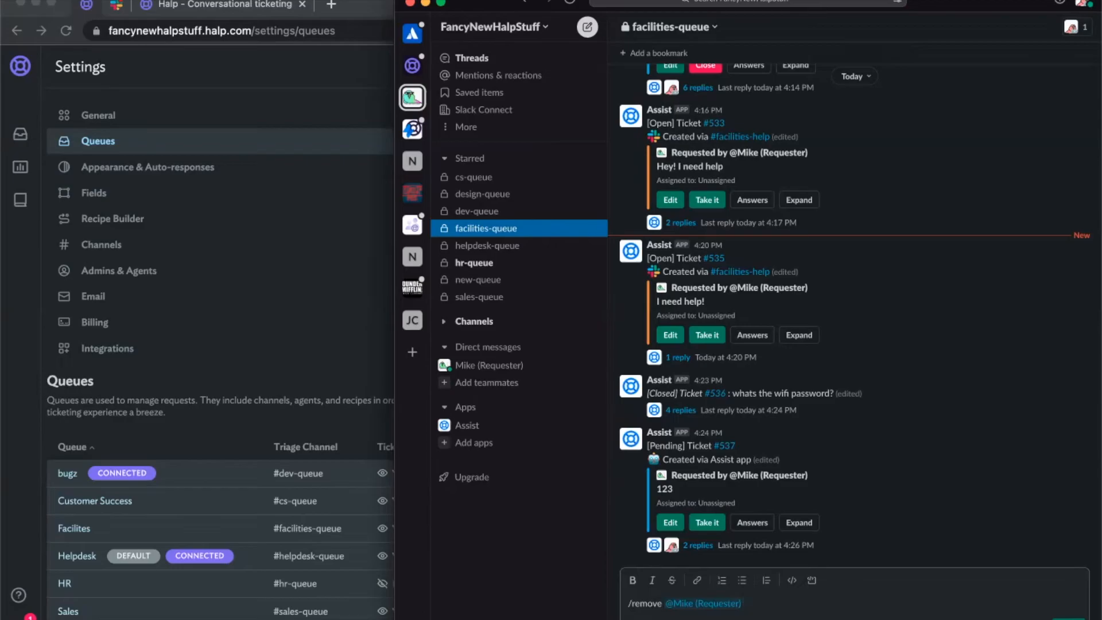
key(super+a)
key(BackSpace)
Open the hr-queue channel and examine its tickets
click(501, 265)
mouse_move(919, 430)
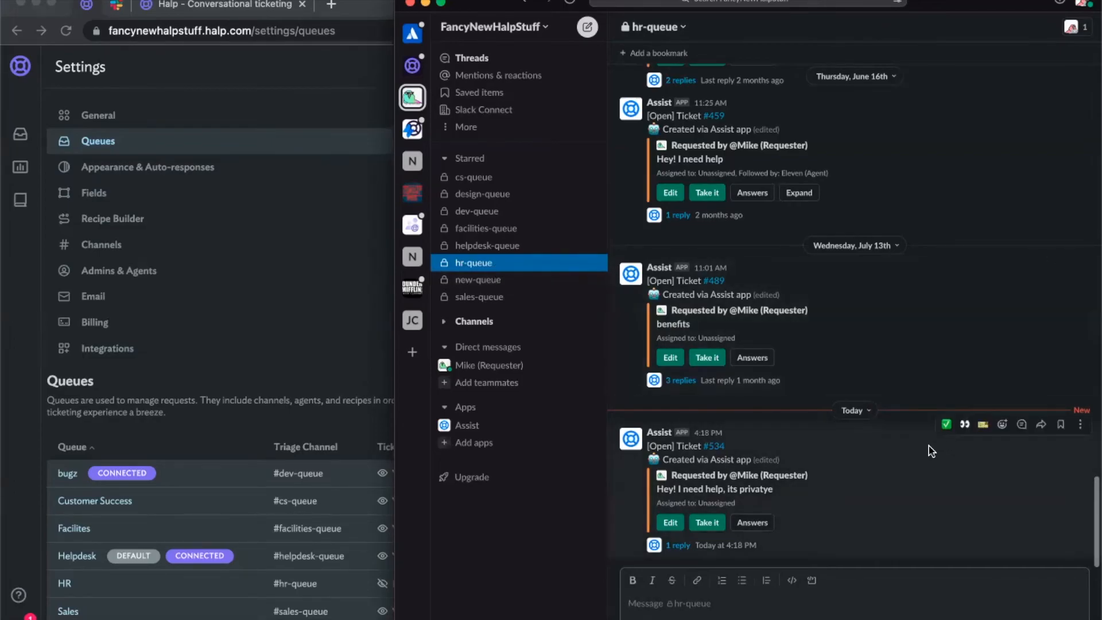
Switch to the Halp web app, look at the queue filter in the ticket list without choosing a queue, and return to Slack
click(271, 236)
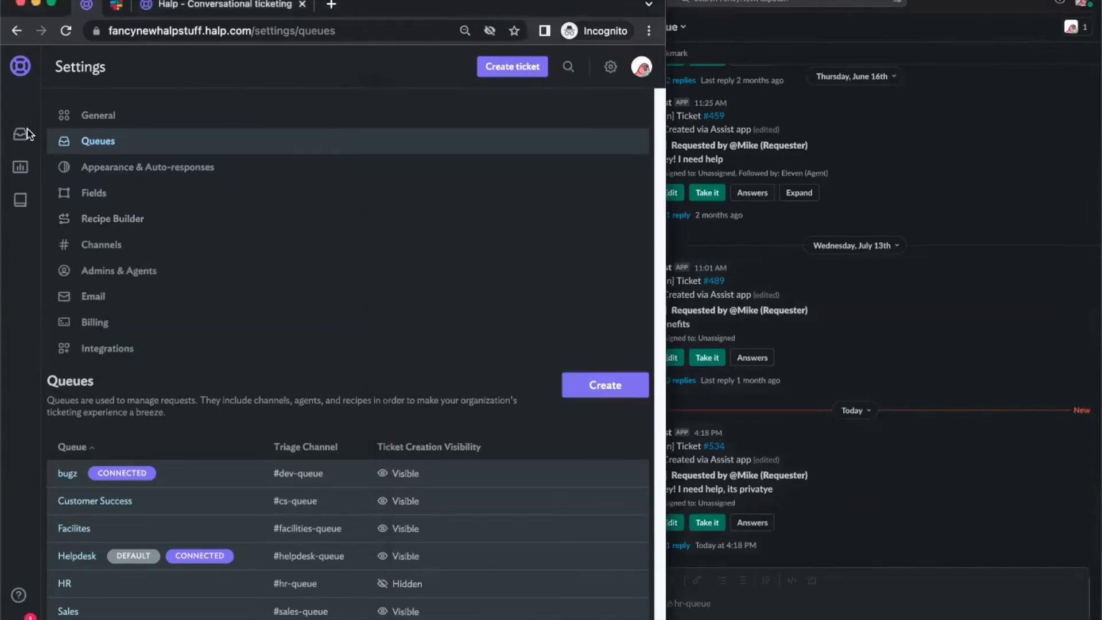
click(19, 135)
click(218, 281)
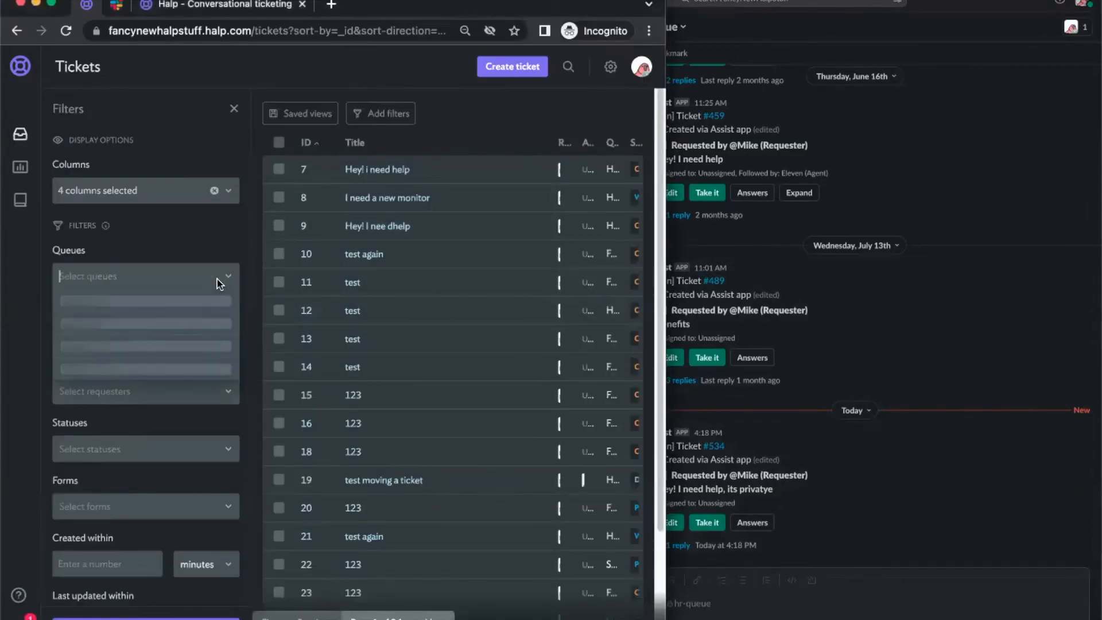
click(172, 233)
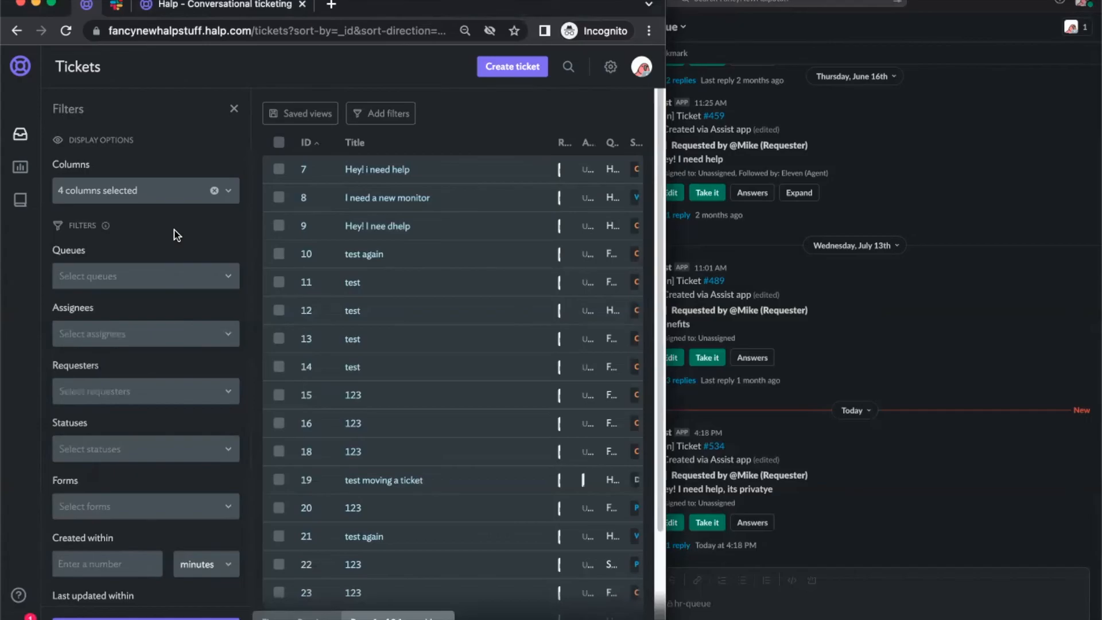
click(826, 400)
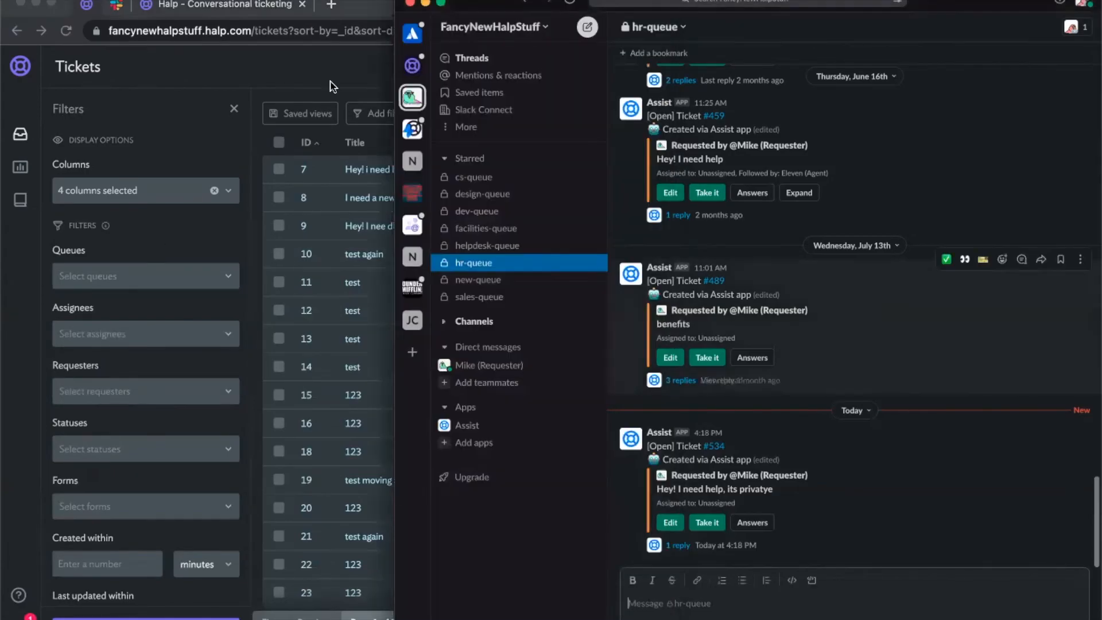
Switch to the browser, load halp.com in a new tab, and enlarge the window
click(327, 40)
click(331, 4)
text(halp.com)
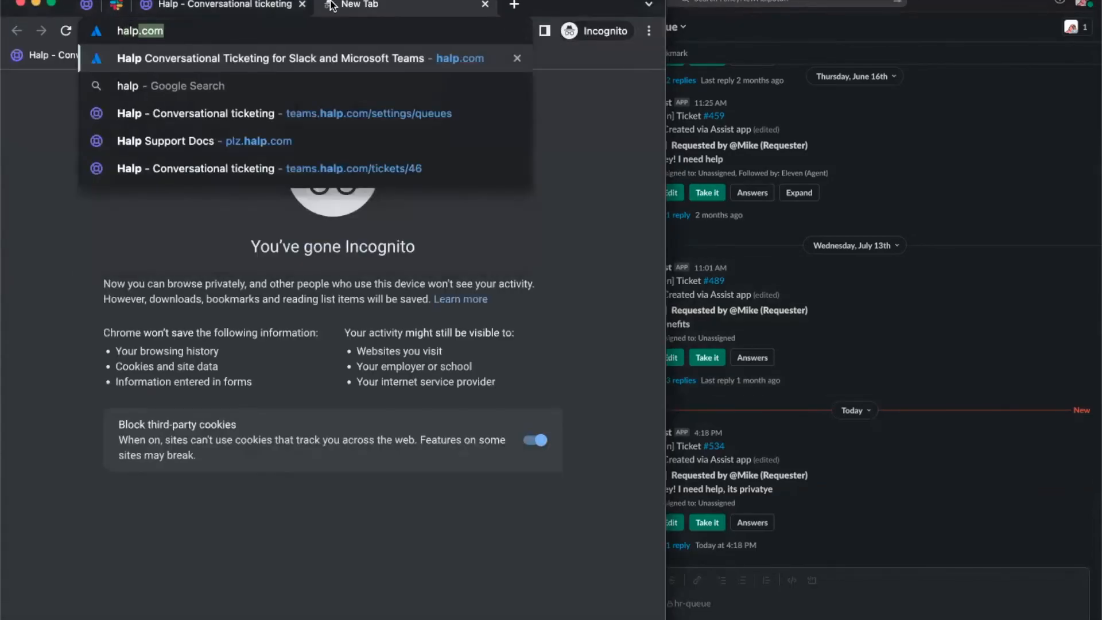
key(Return)
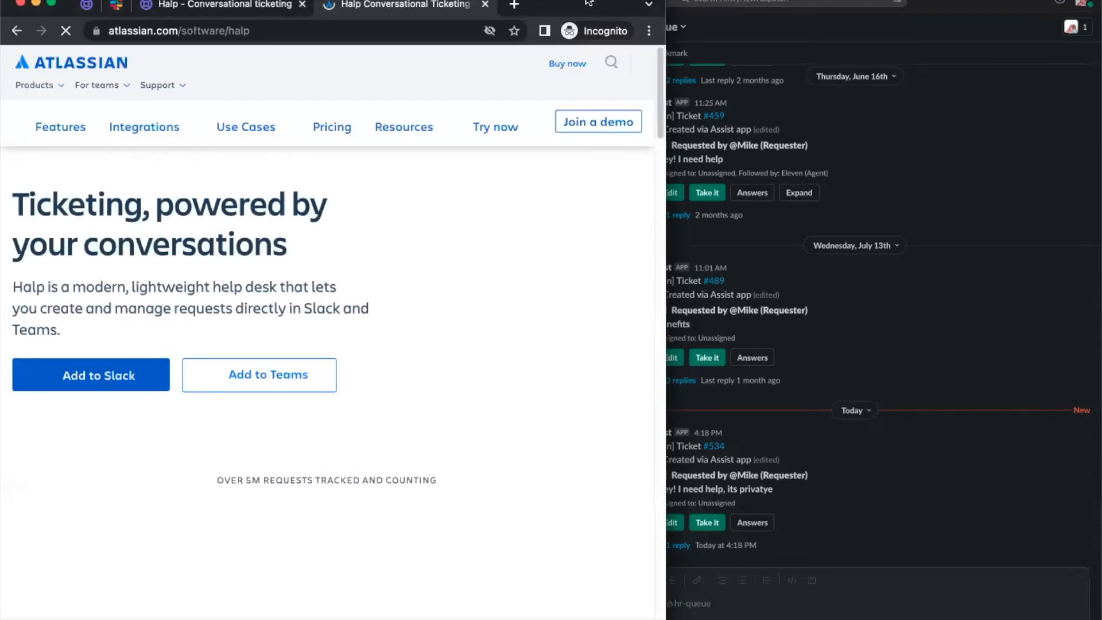
double_click(587, 3)
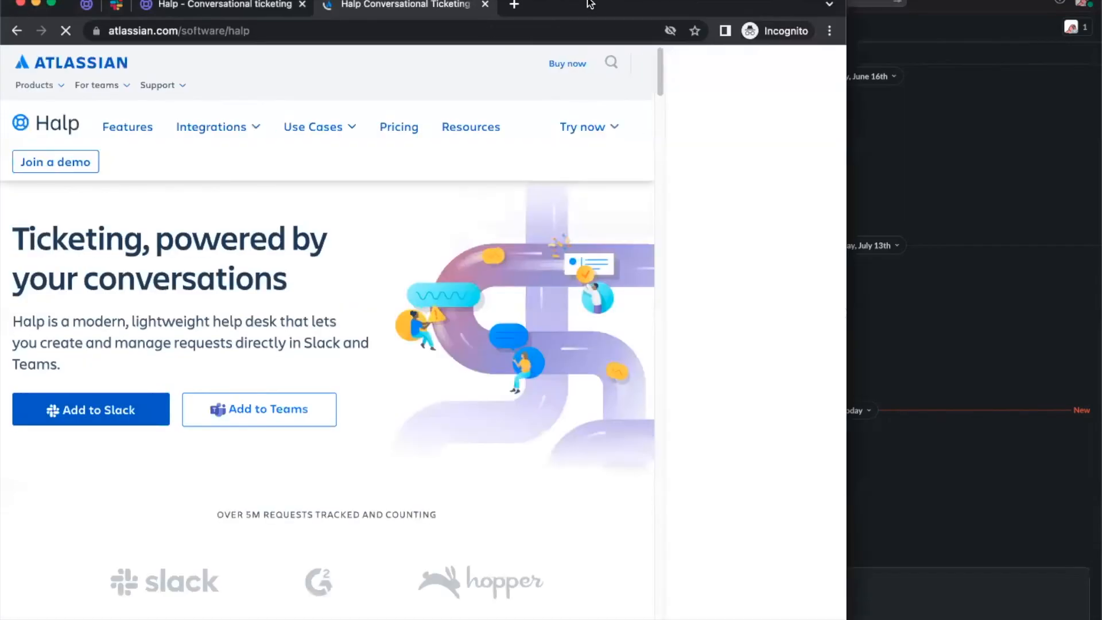
Open Halp's pricing page and examine the agent count field and the Standard, Premium and Enterprise plans
click(520, 132)
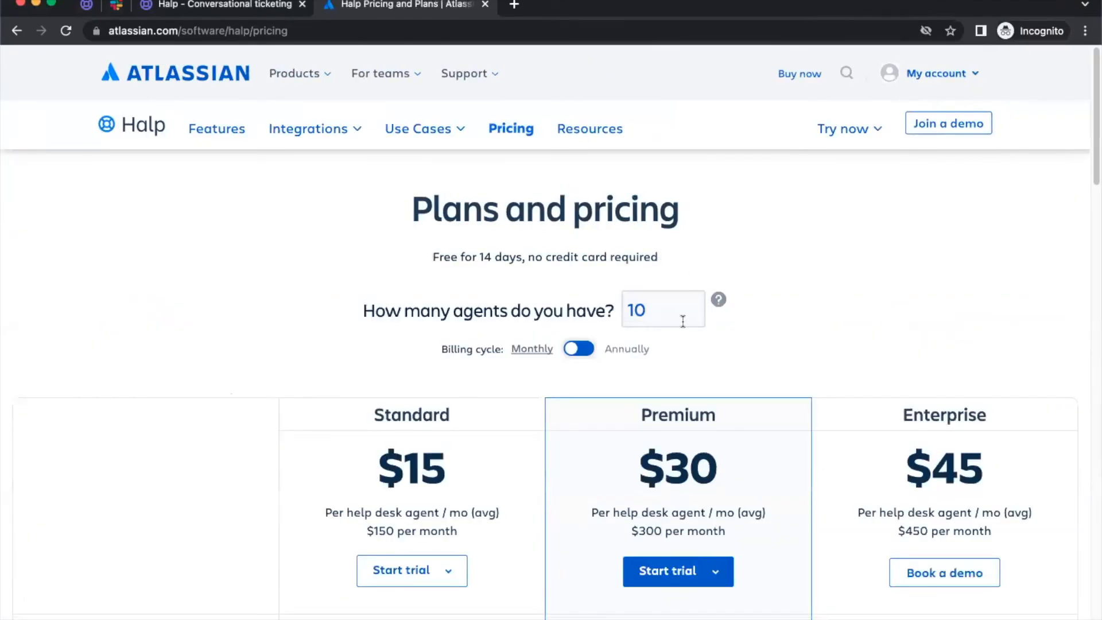
click(684, 311)
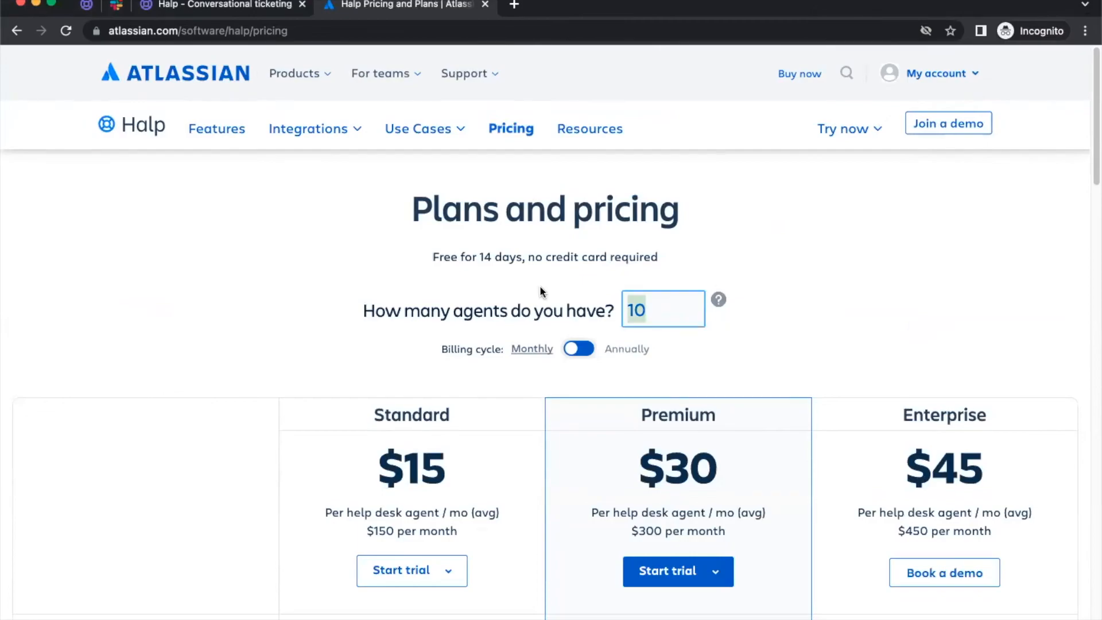
click(892, 284)
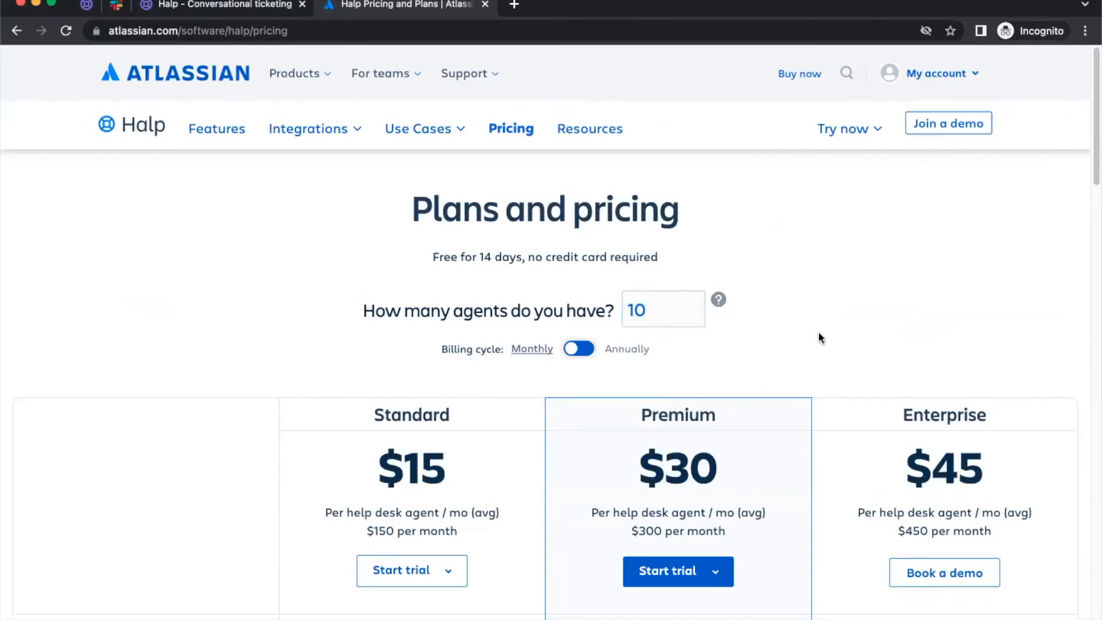
scroll(746, 469, down, 3)
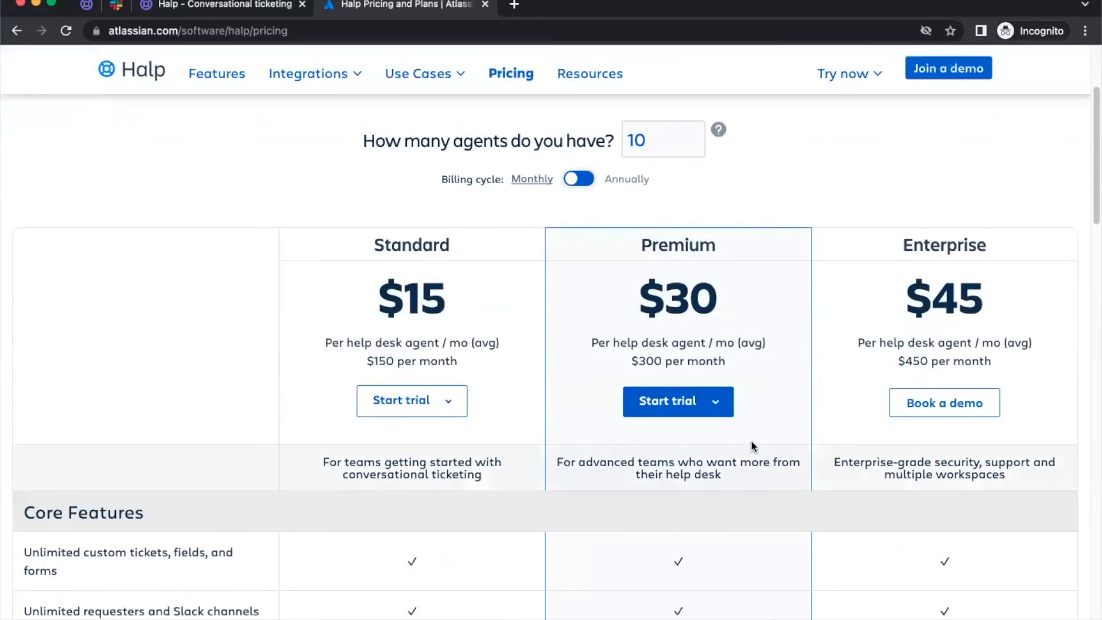
Examine the core features included in the Premium plan against Standard and Enterprise, down to the end of the comparison table
drag(724, 253, 643, 240)
click(716, 265)
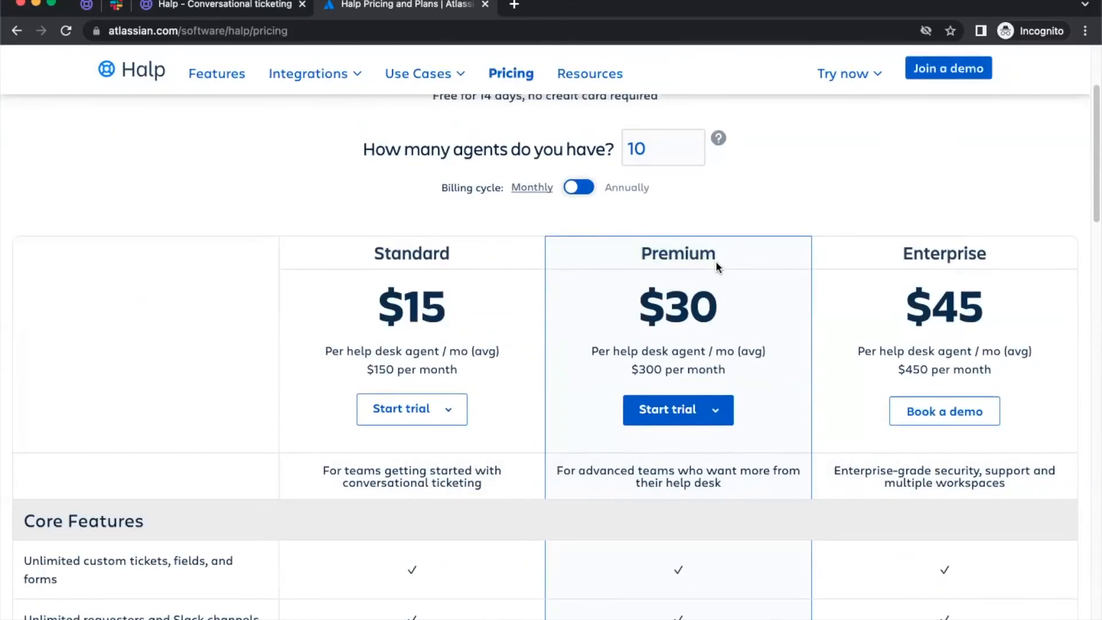
scroll(686, 373, down, 10)
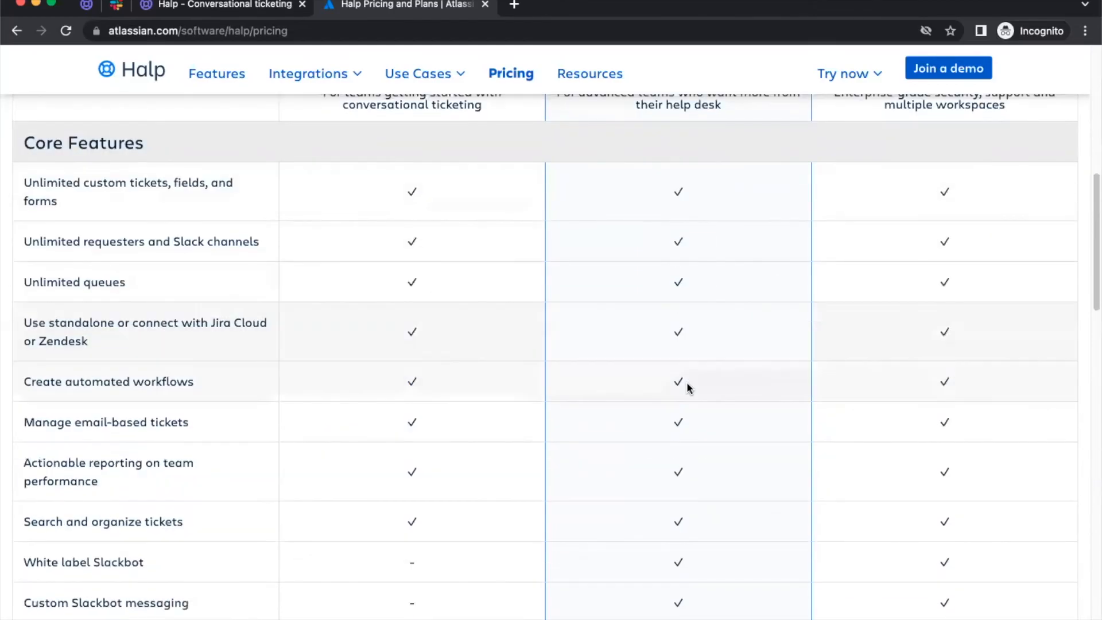
scroll(686, 362, down, 1)
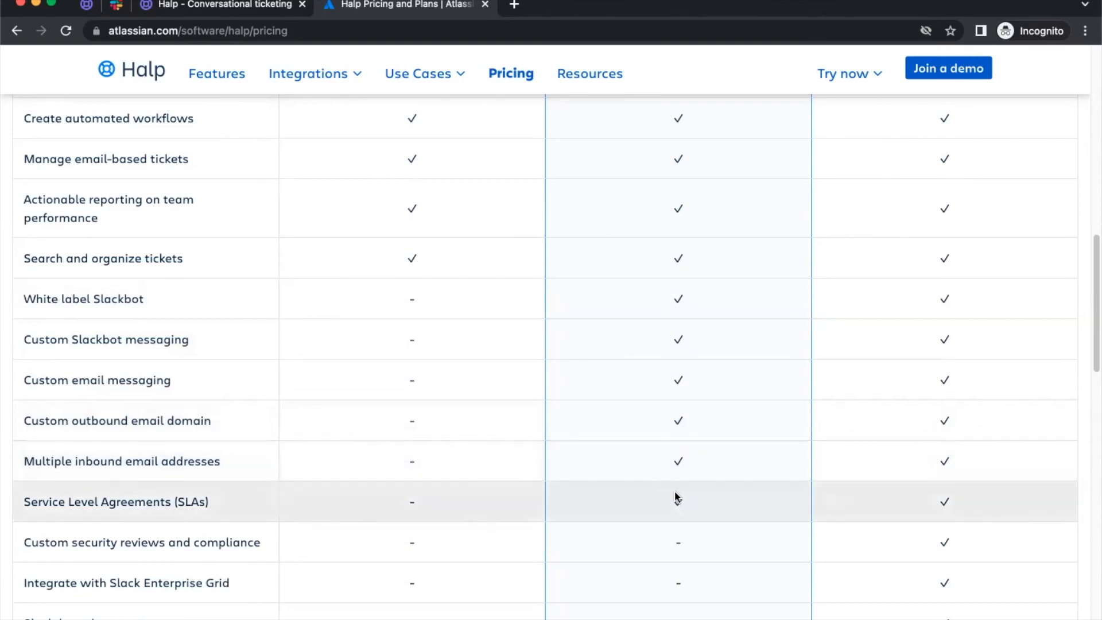
scroll(678, 492, down, 2)
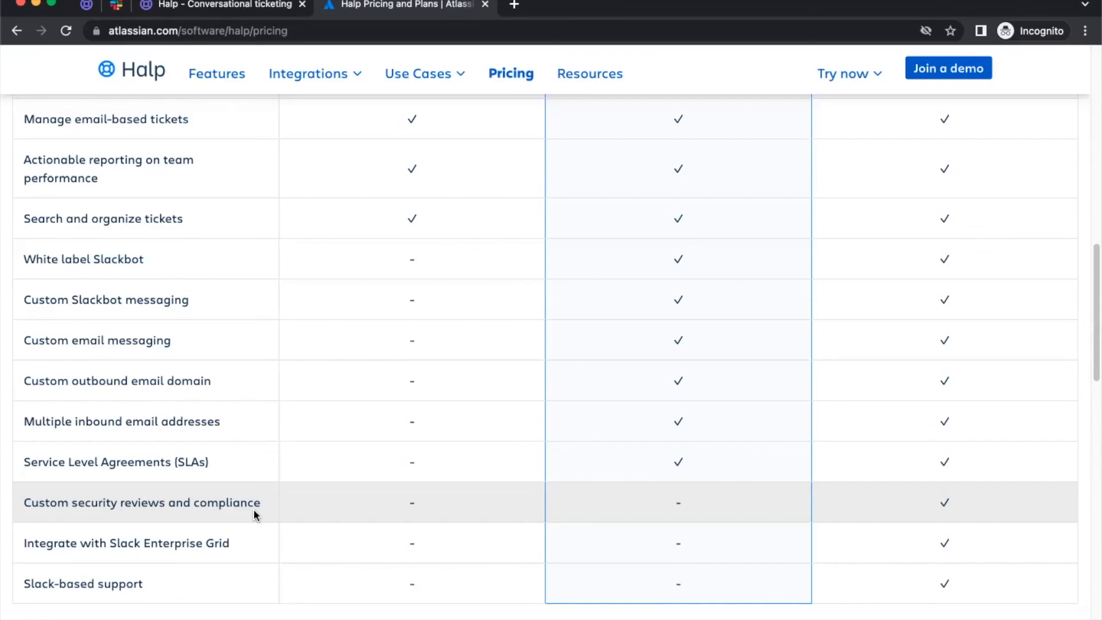
Highlight "Slack Enterprise Grid" in the plan comparison and return to the trial options above the feature list
drag(233, 543, 115, 543)
click(126, 536)
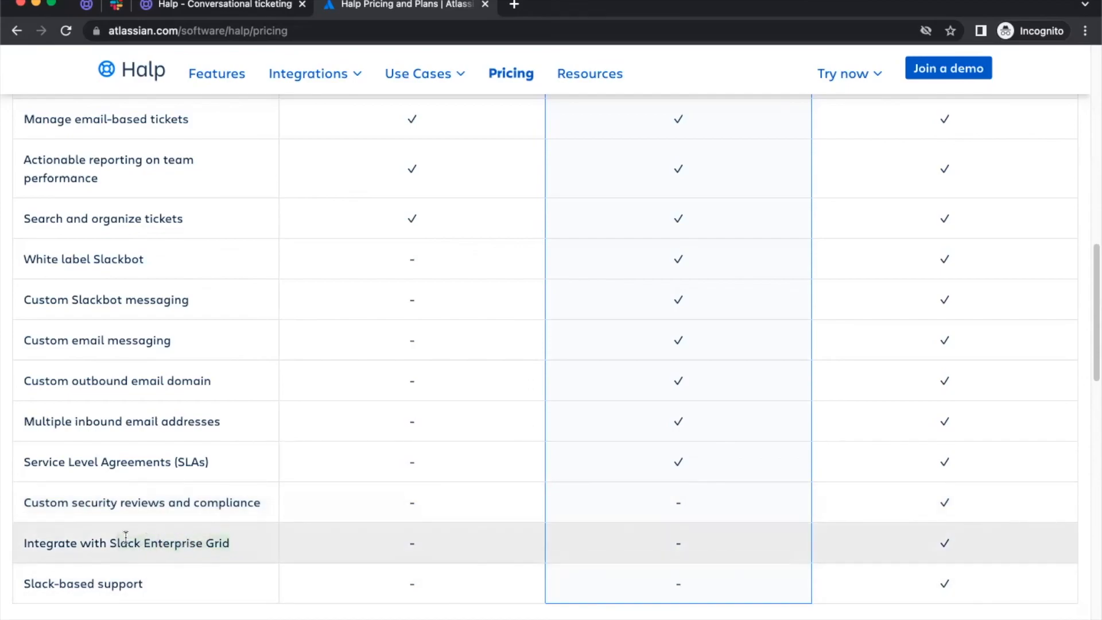
drag(108, 542, 227, 545)
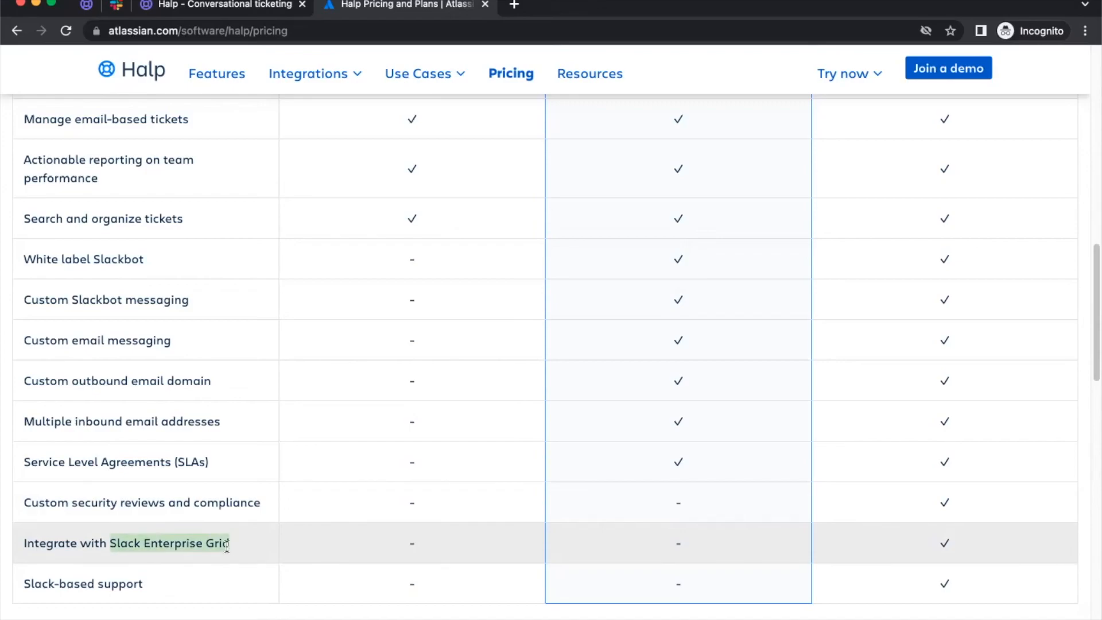
click(463, 485)
scroll(481, 318, up, 7)
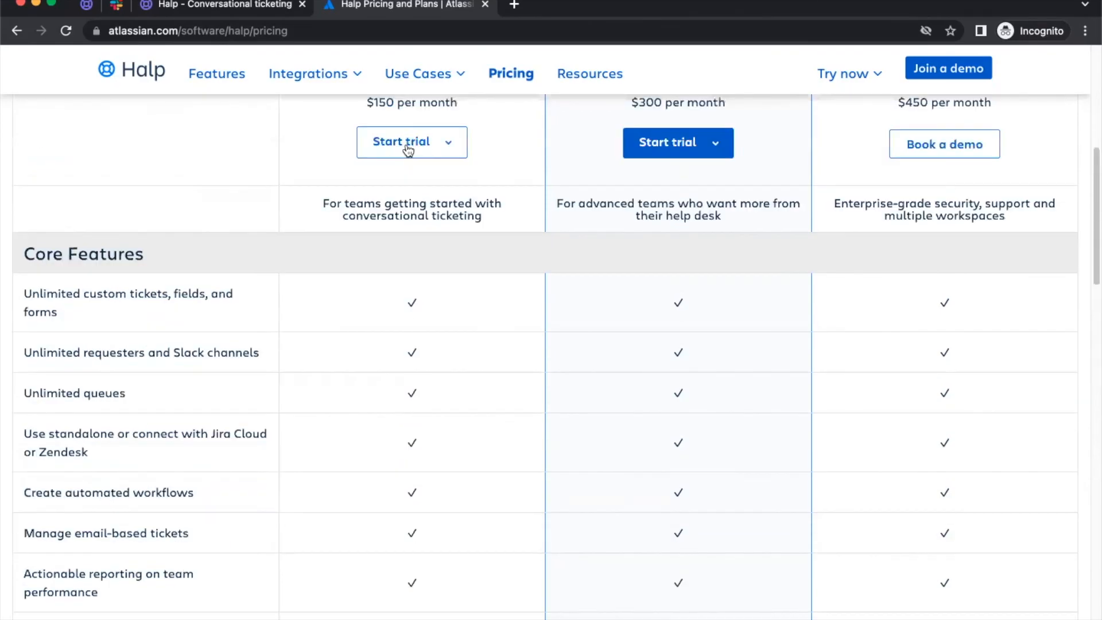
Switch to the Halp web app's Billing settings, select the Premium tier, and compare Annual with Monthly billing, leaving Monthly selected
click(86, 5)
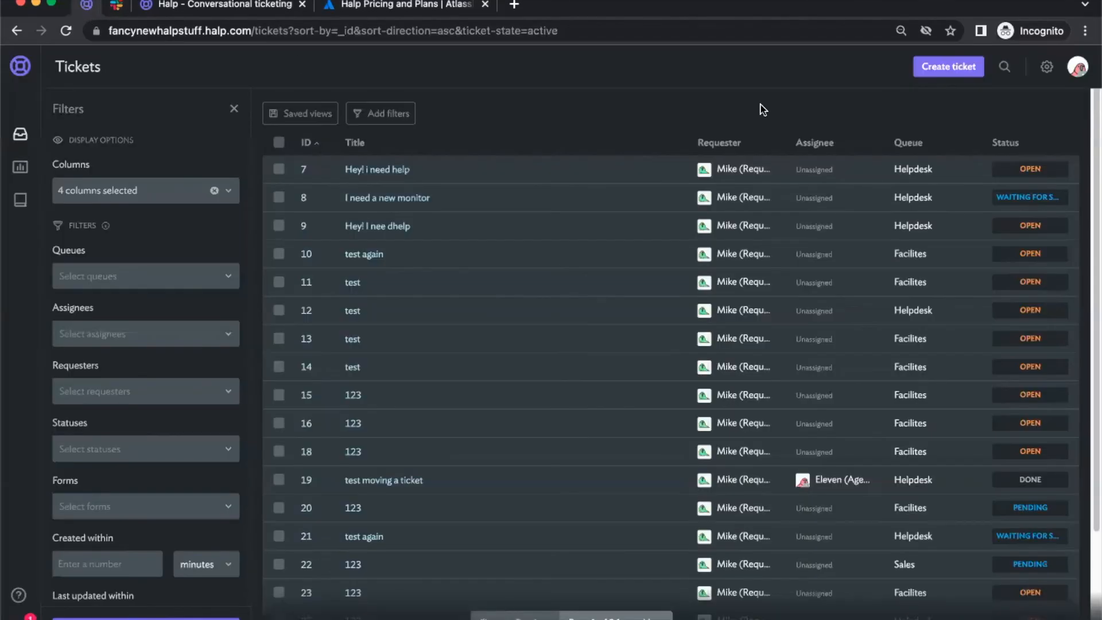
click(1045, 67)
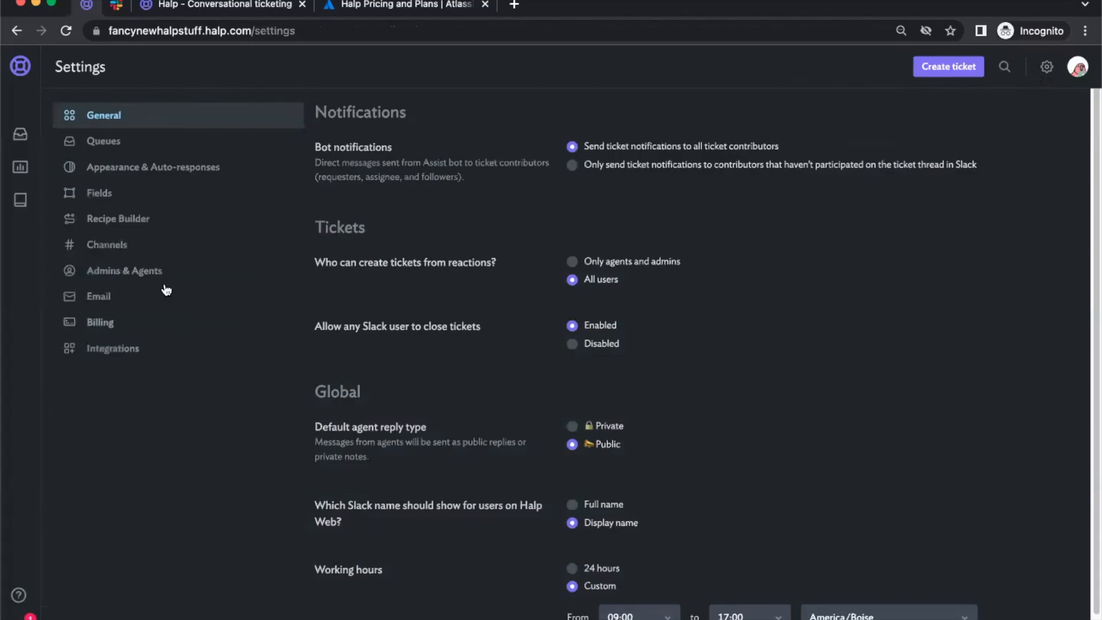
click(113, 322)
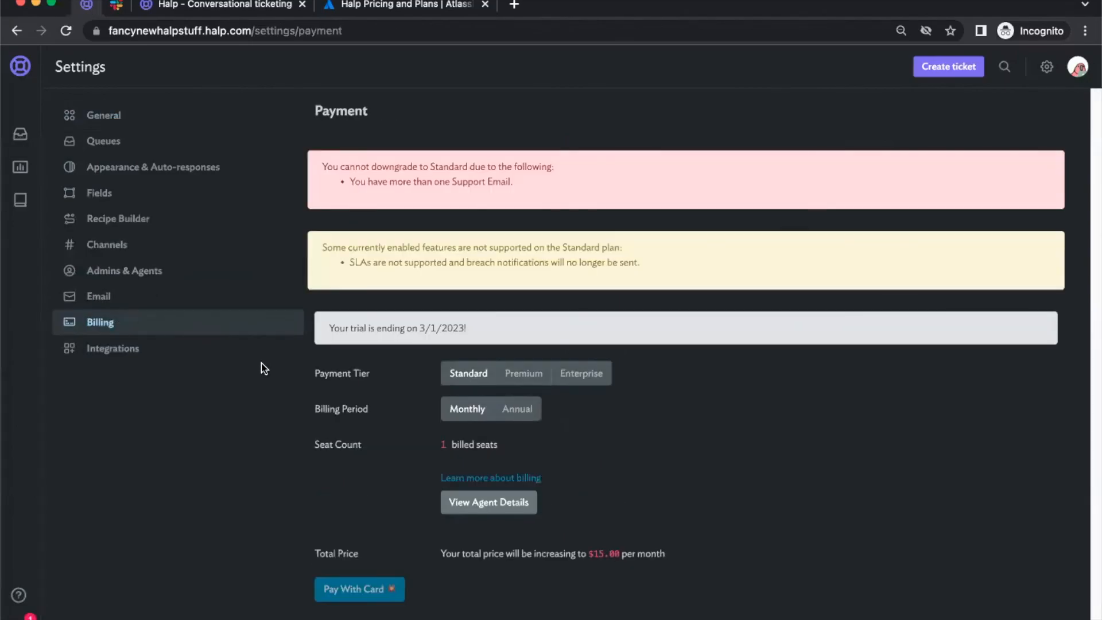
click(525, 373)
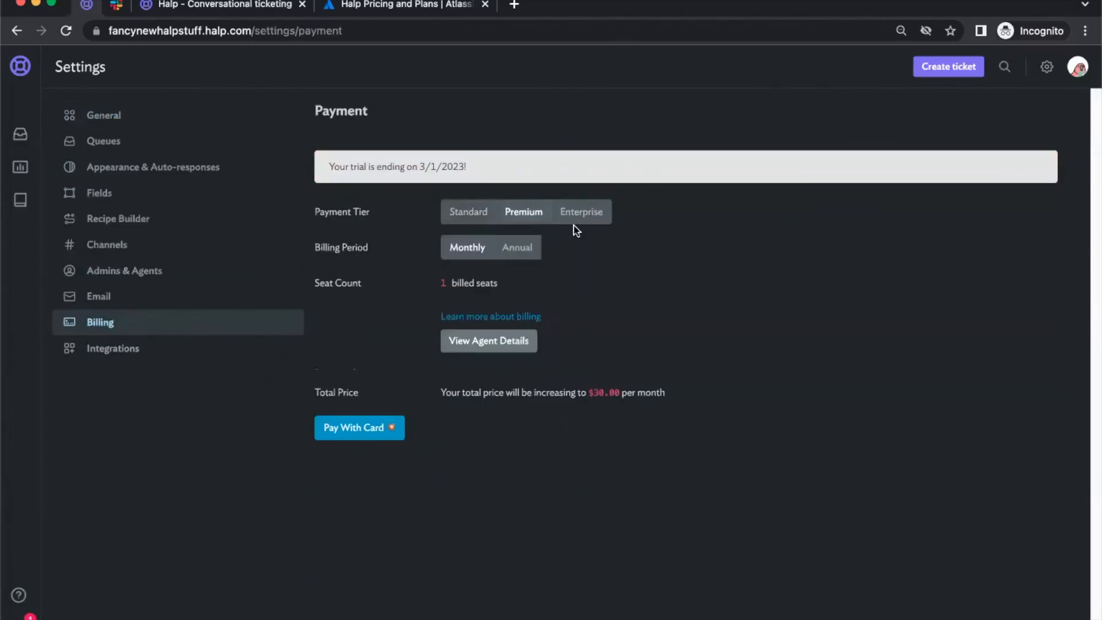
click(530, 248)
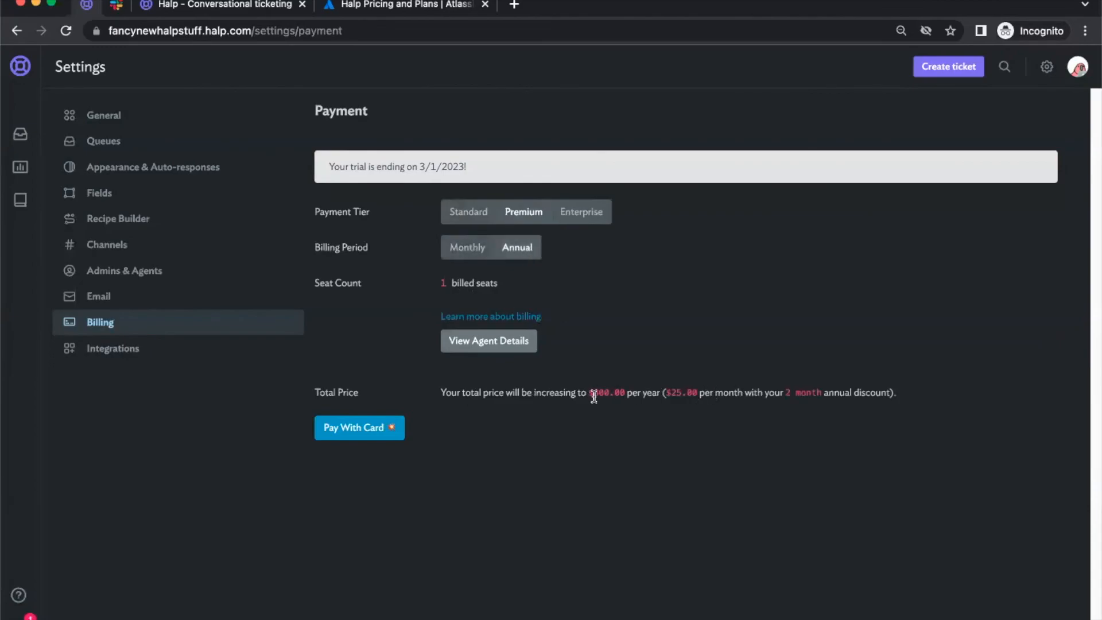
click(468, 249)
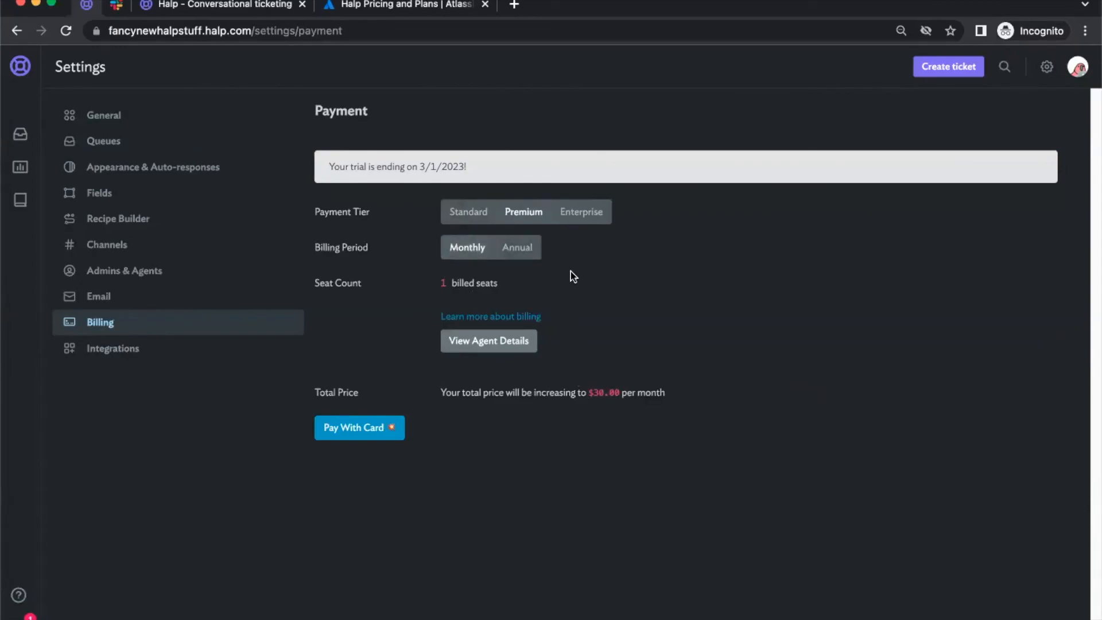
Preview the Standard payment tier, examine its downgrade restrictions and unsupported features, and return the selection to Premium
click(469, 215)
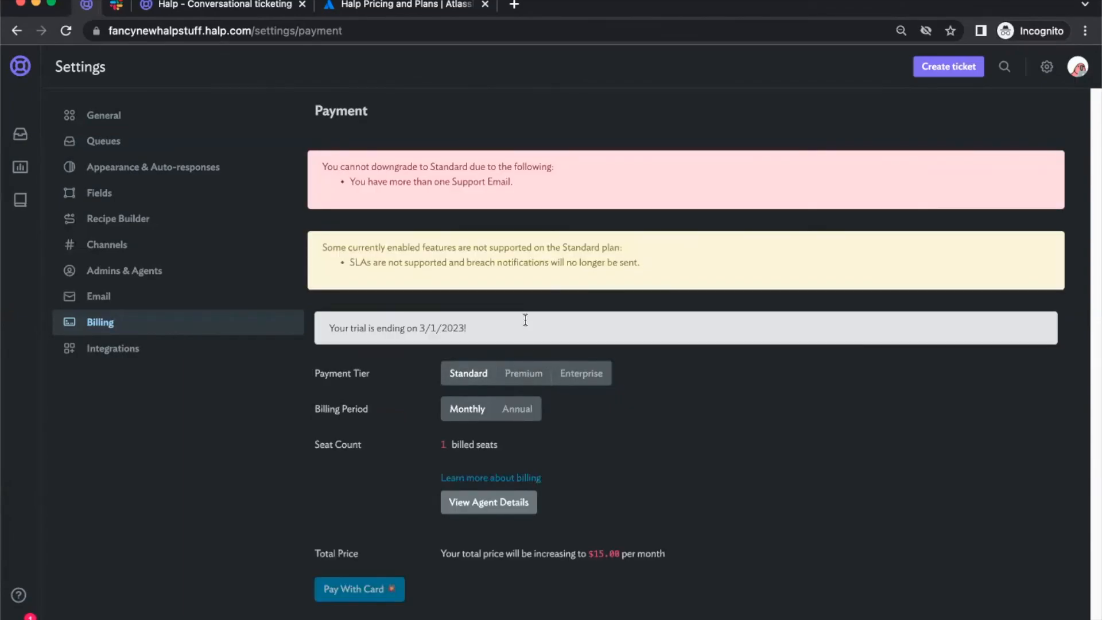
drag(512, 182, 349, 175)
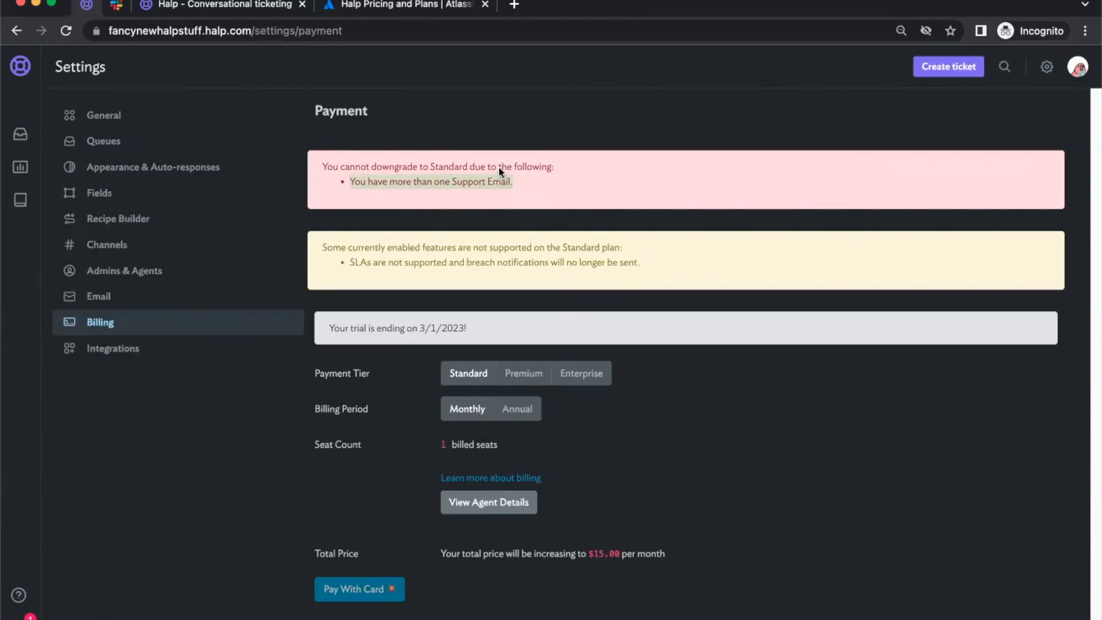
click(606, 193)
drag(511, 182, 365, 183)
click(494, 183)
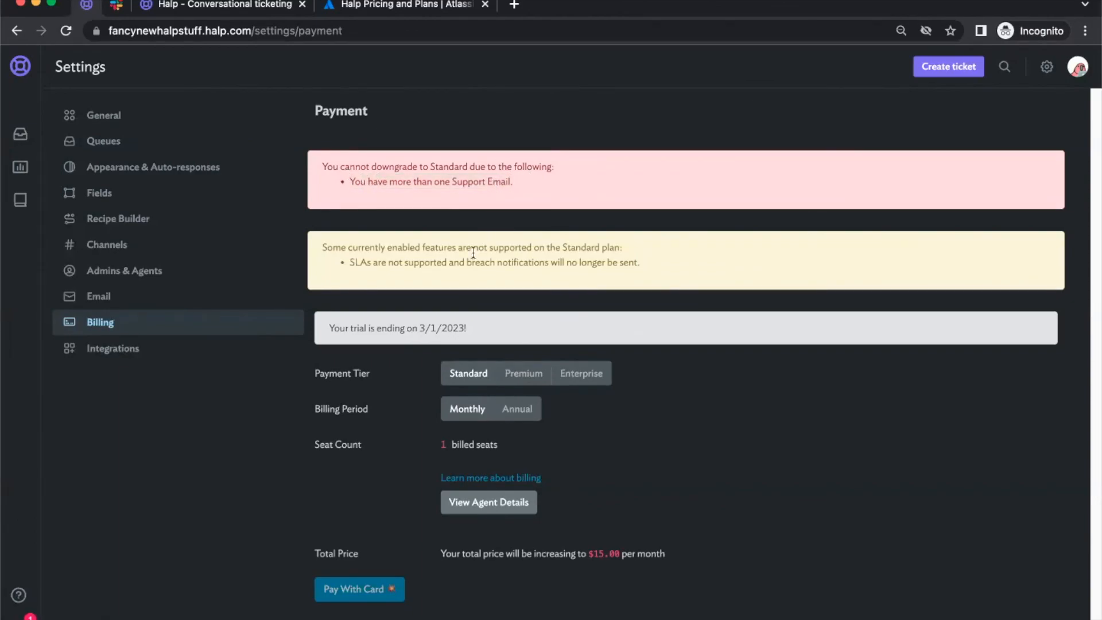
drag(353, 262, 662, 261)
click(661, 262)
click(543, 370)
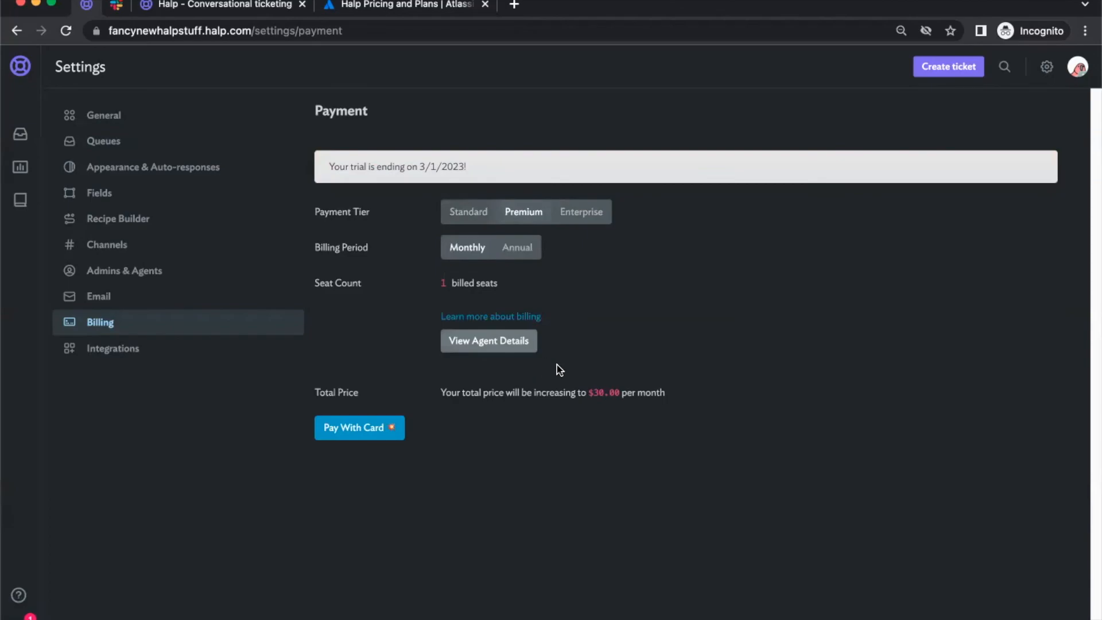
click(463, 213)
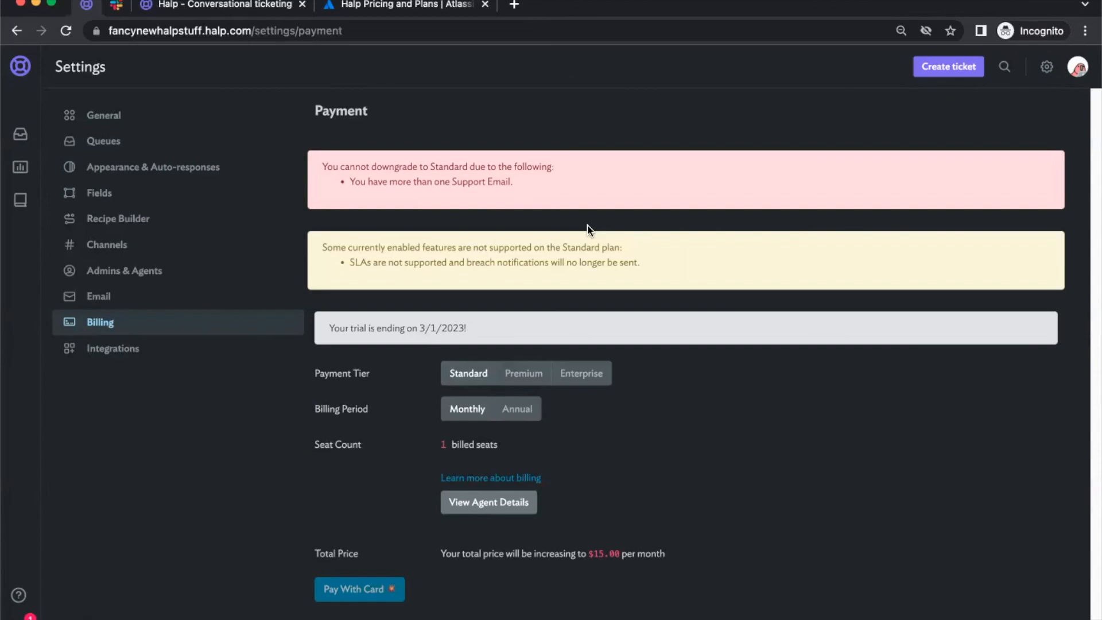
click(523, 374)
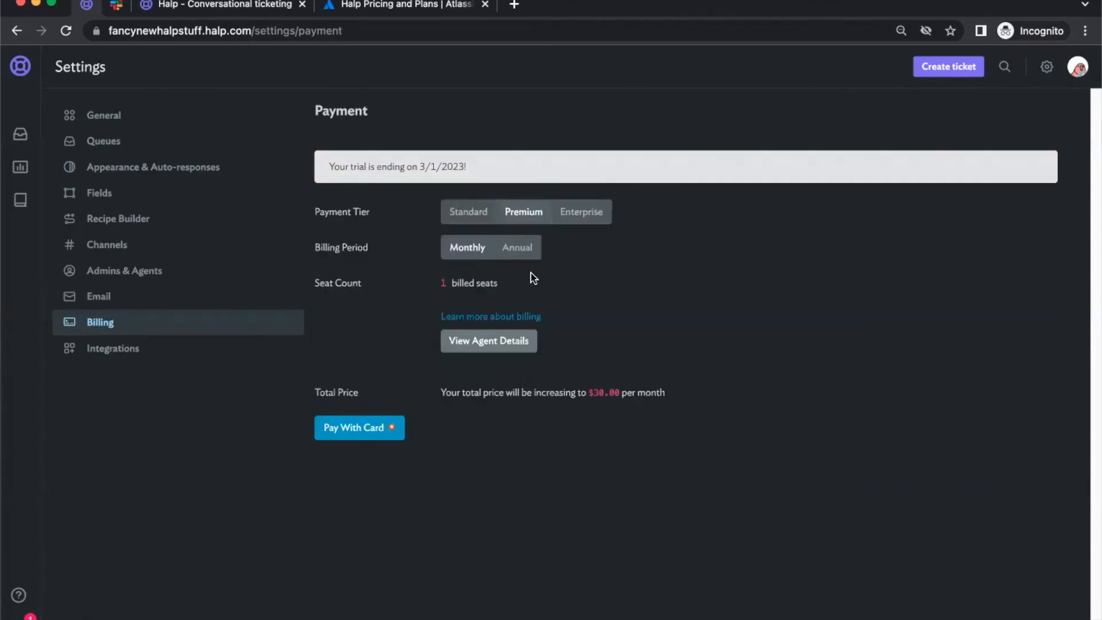
Switch to the Halp pricing site and open the Halp product home page
click(436, 17)
scroll(393, 163, up, 10)
click(162, 132)
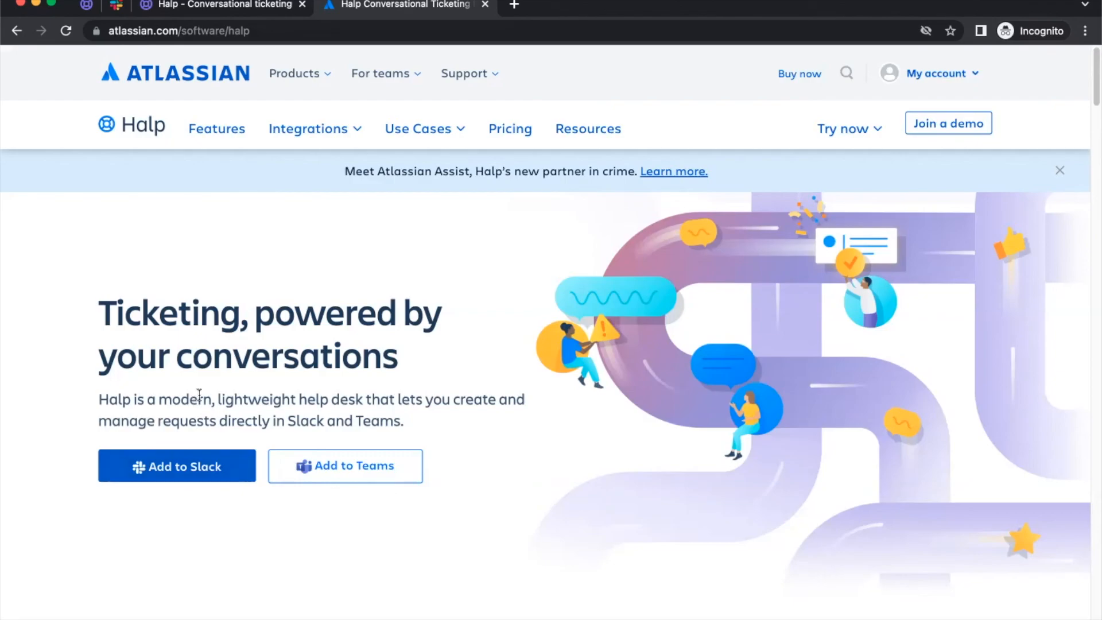
Return to the Halp web app, look at the available help and support options, and switch back to the Halp home page
click(86, 5)
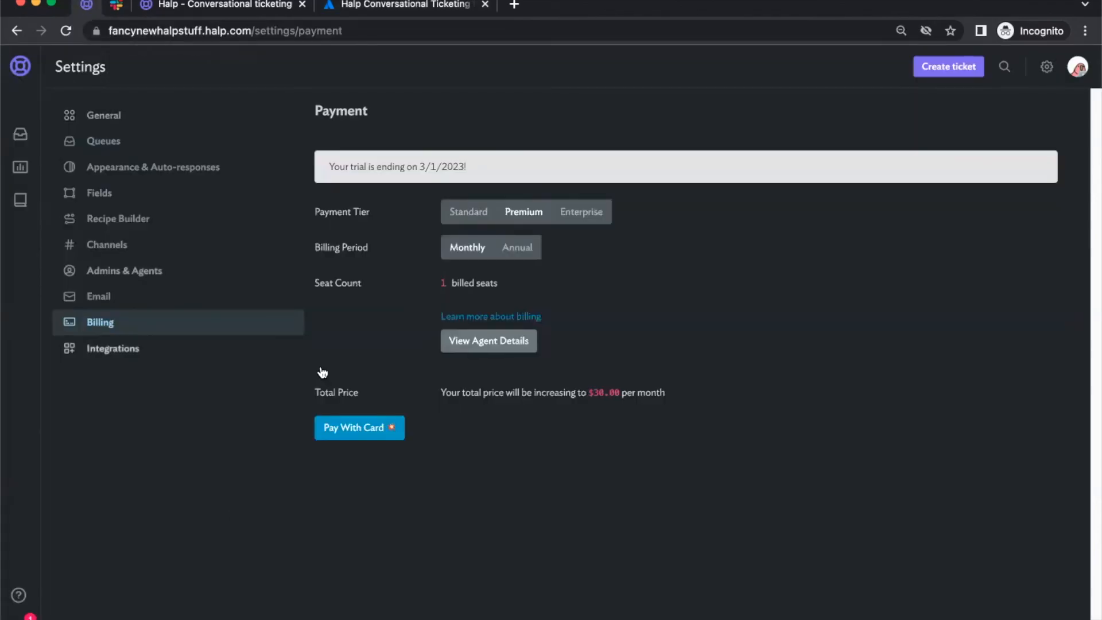
click(19, 595)
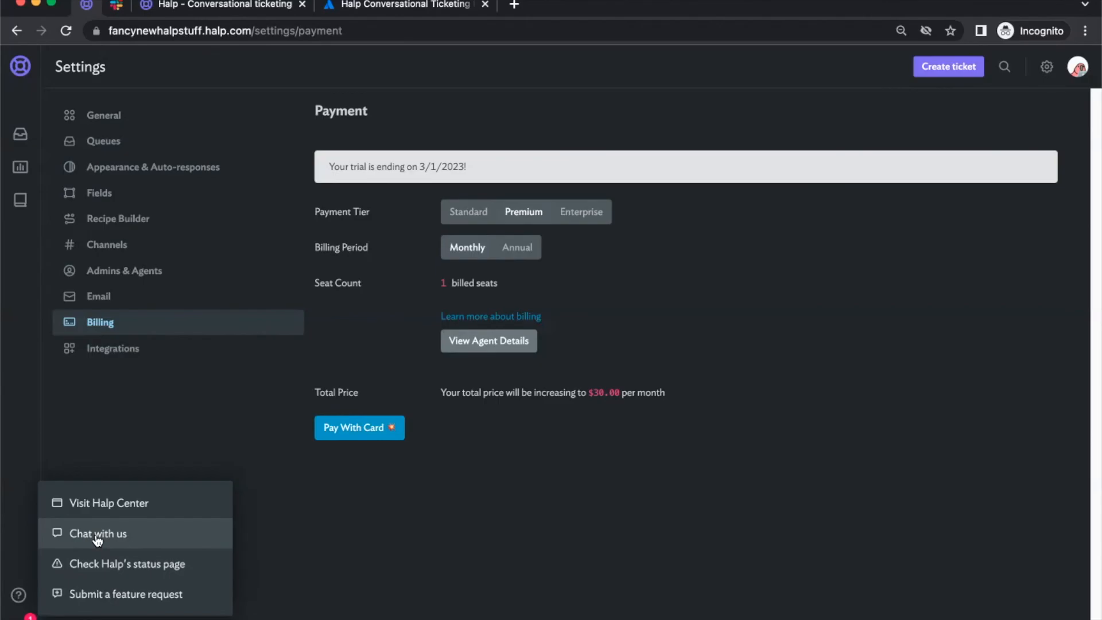
click(173, 382)
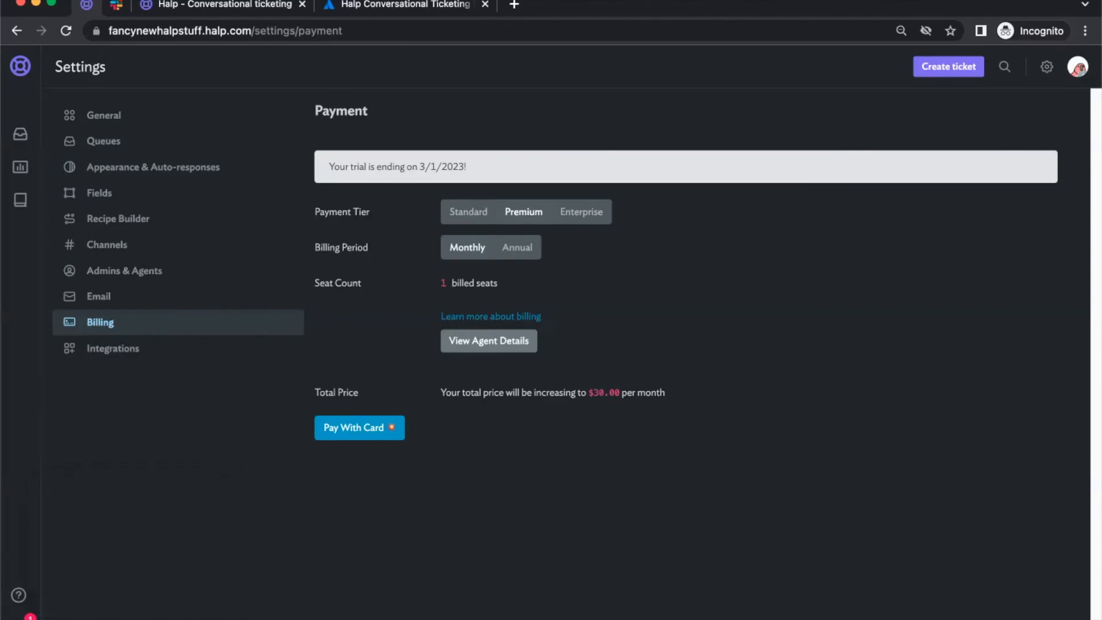
click(396, 15)
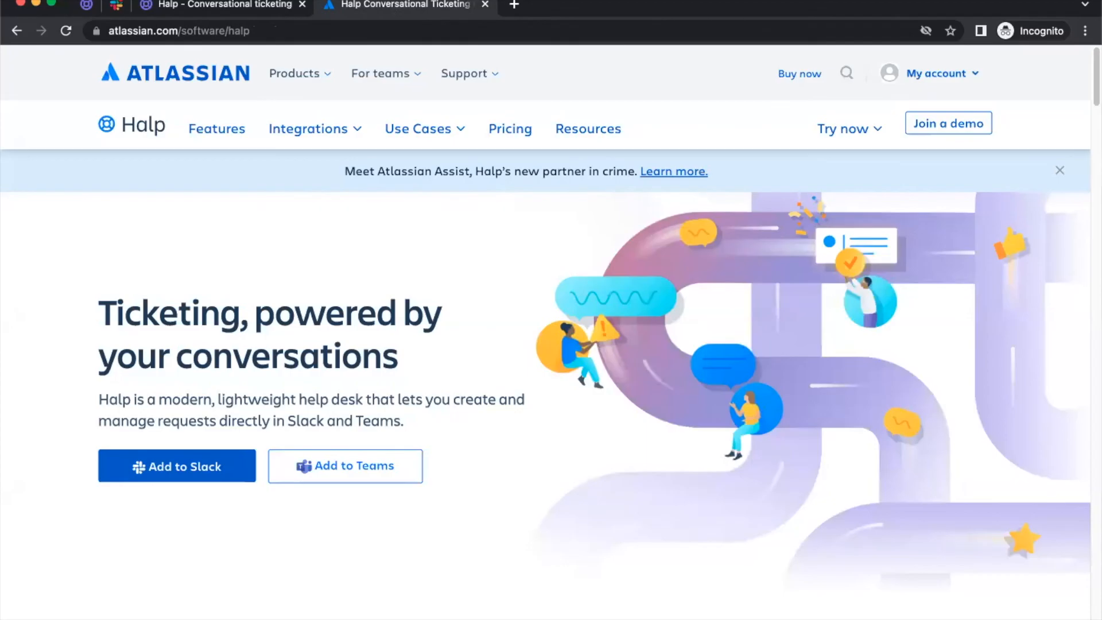